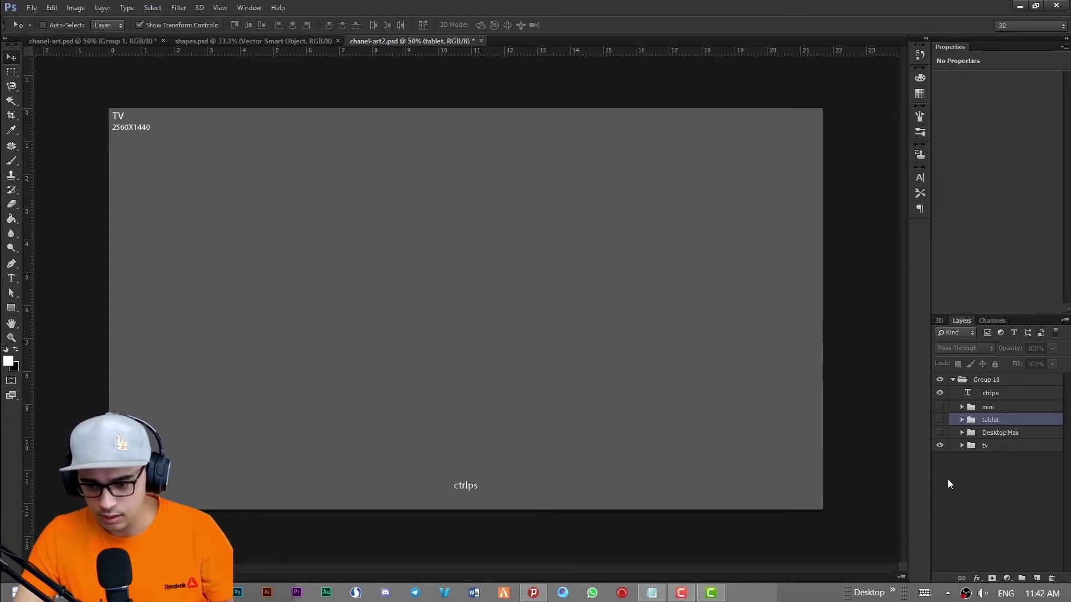
Step: Show the DesktopMax, tablet and mini layer groups of the banner template, and turn on the guides
click(940, 434)
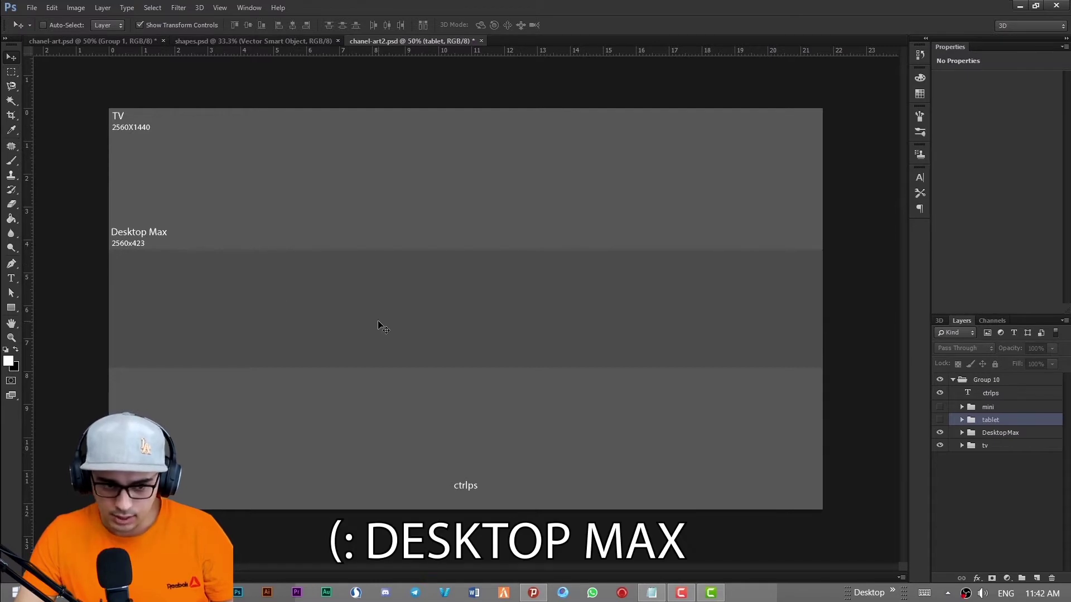
click(939, 421)
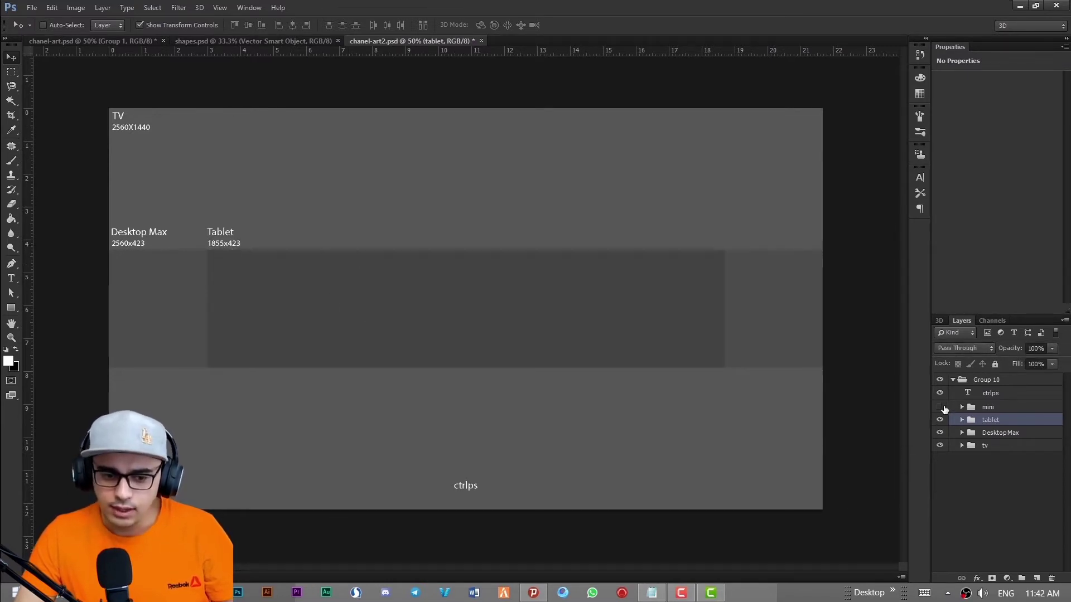
click(939, 408)
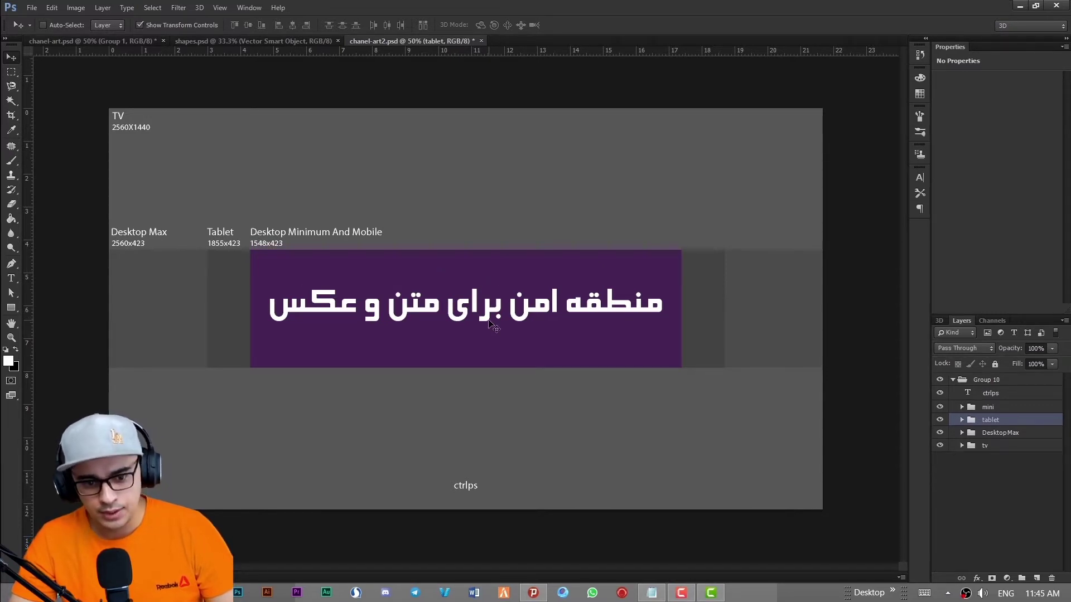
key(ctrl+h)
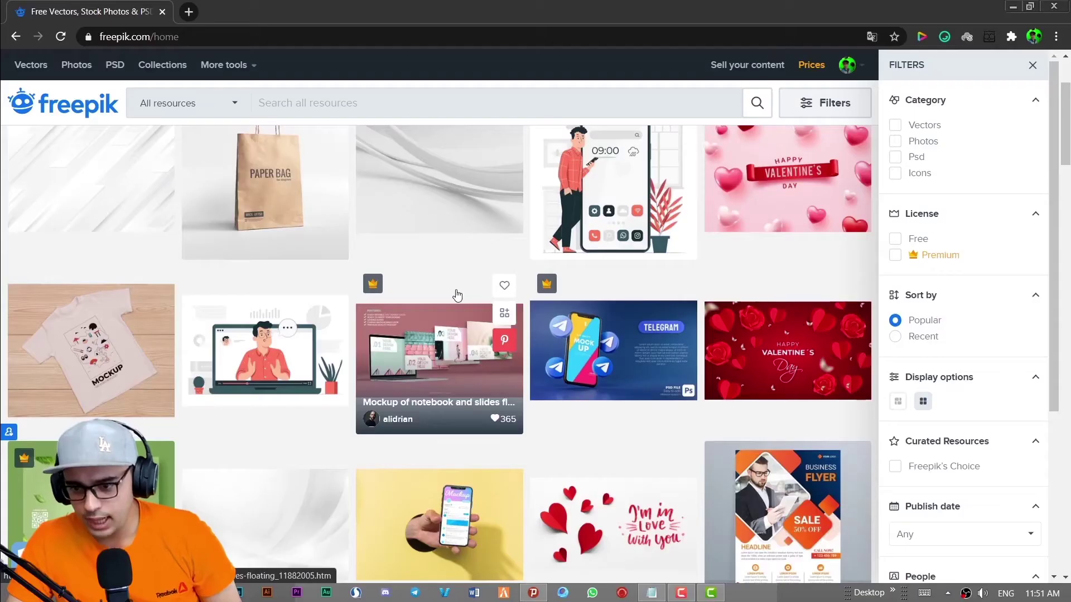
Step: Switch to Freepik and browse the popular resources and the search results for "element"
scroll(457, 295, down, 8)
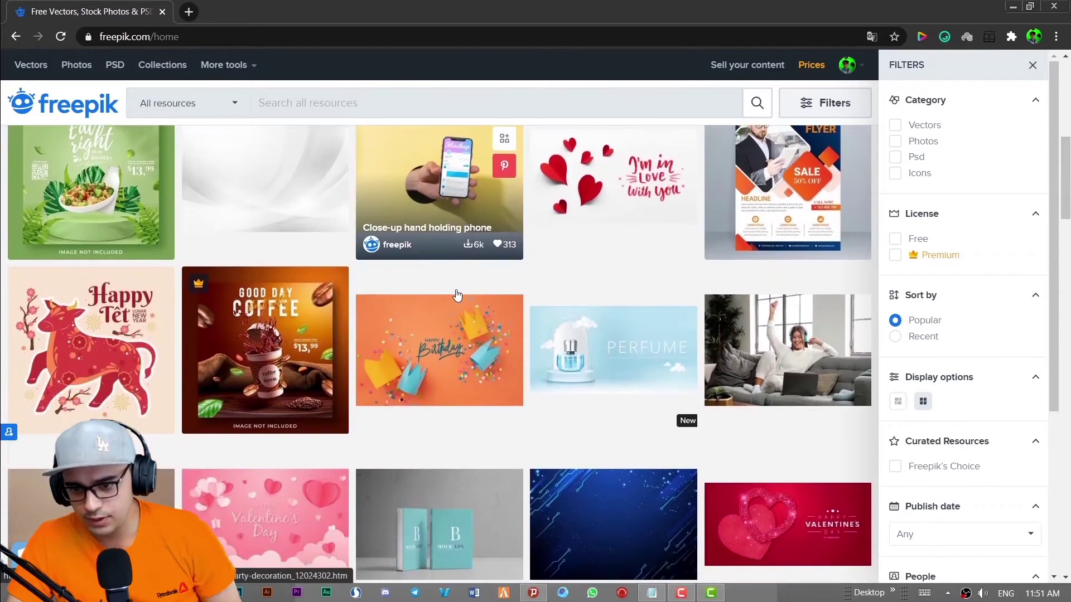
scroll(457, 295, down, 1)
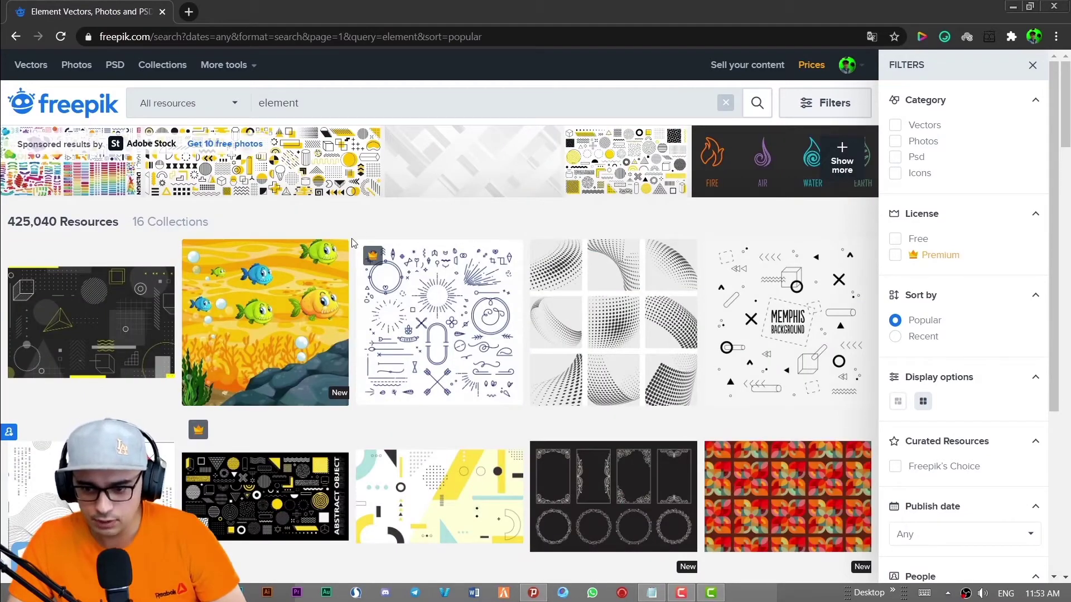
scroll(352, 240, down, 12)
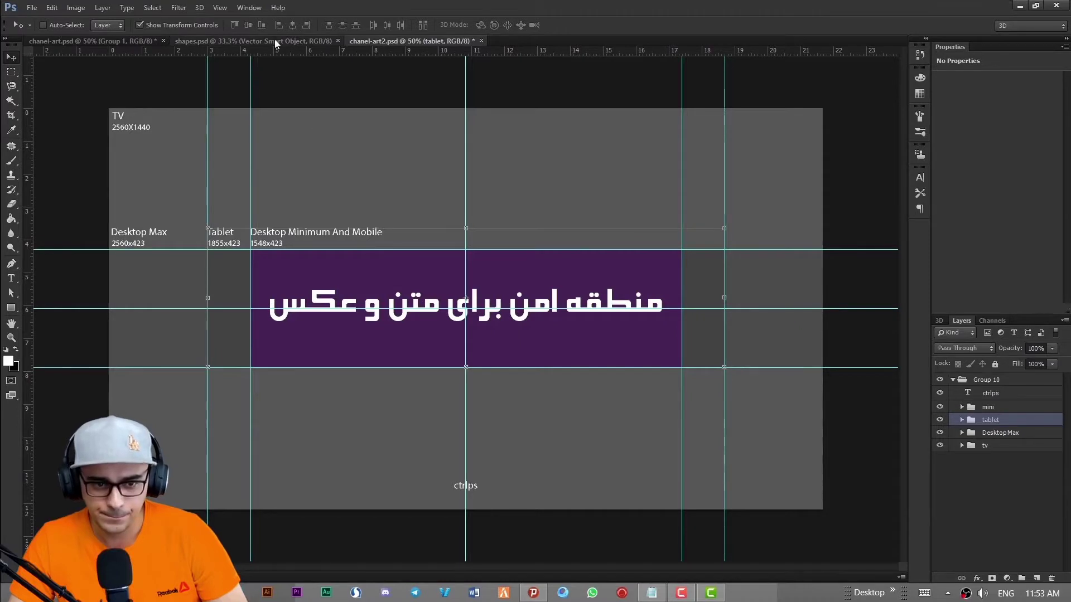
Step: In chanel-art2.psd, make Group 10 visible and create a new layer group above it
click(273, 40)
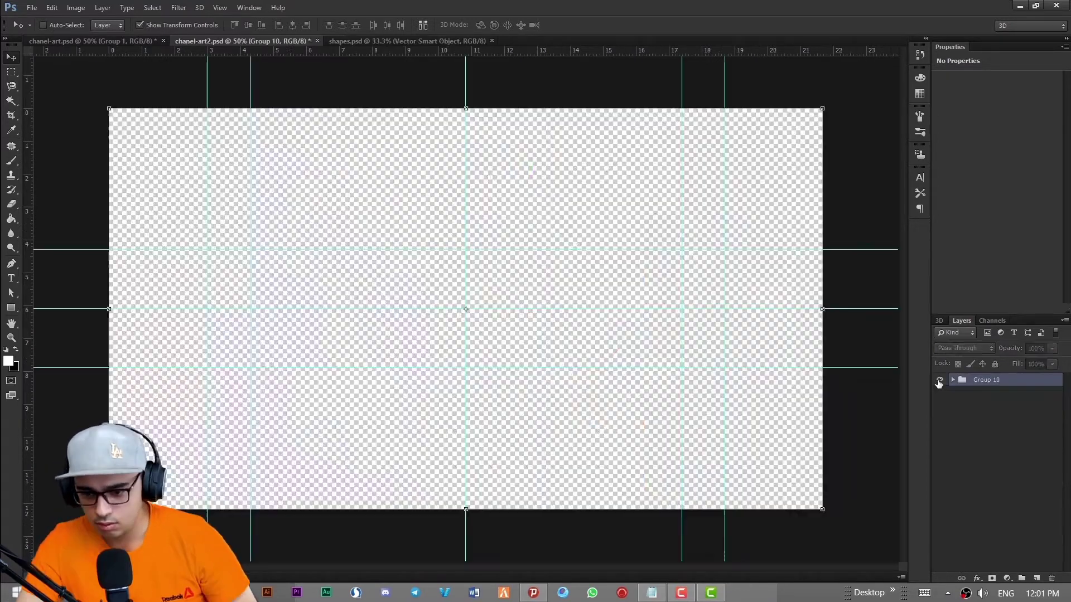
click(939, 381)
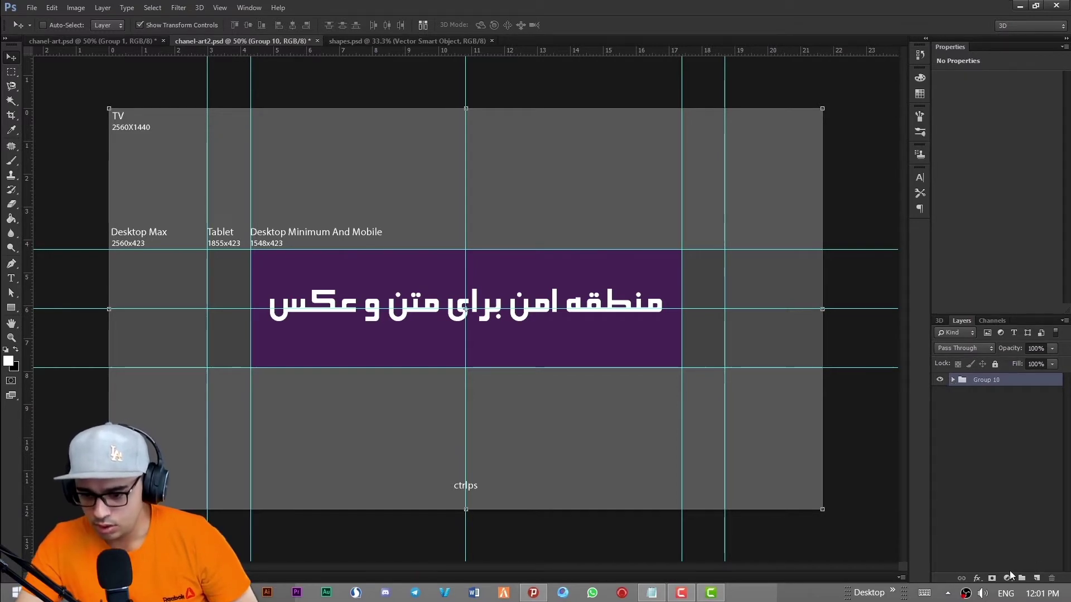
click(1021, 579)
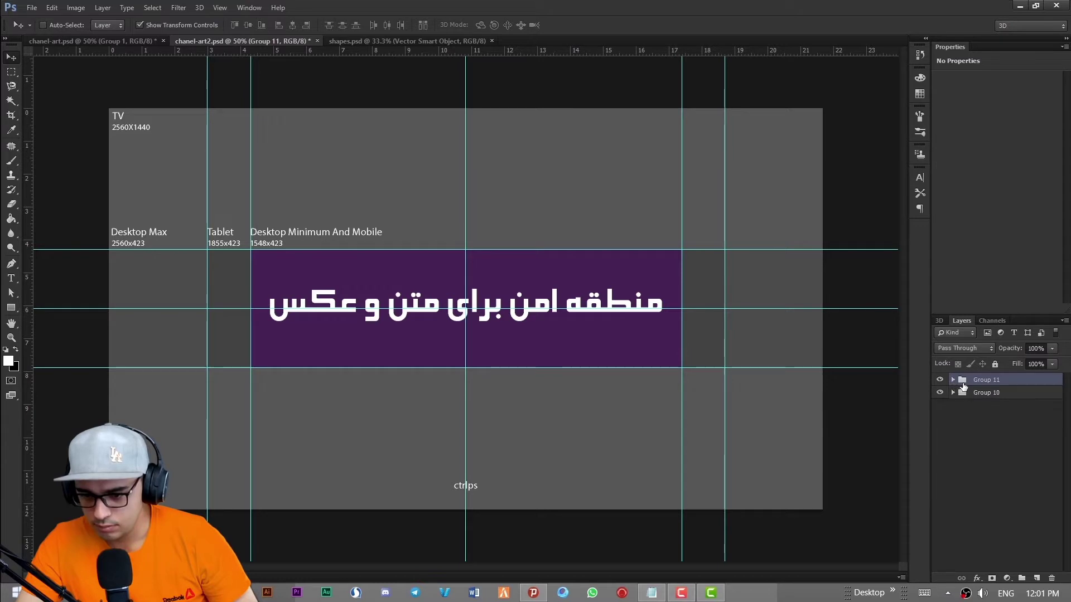
Step: Load the outline of the DesktopMax group's Layer 1 as a selection and apply it as a layer mask to Group 11
click(953, 393)
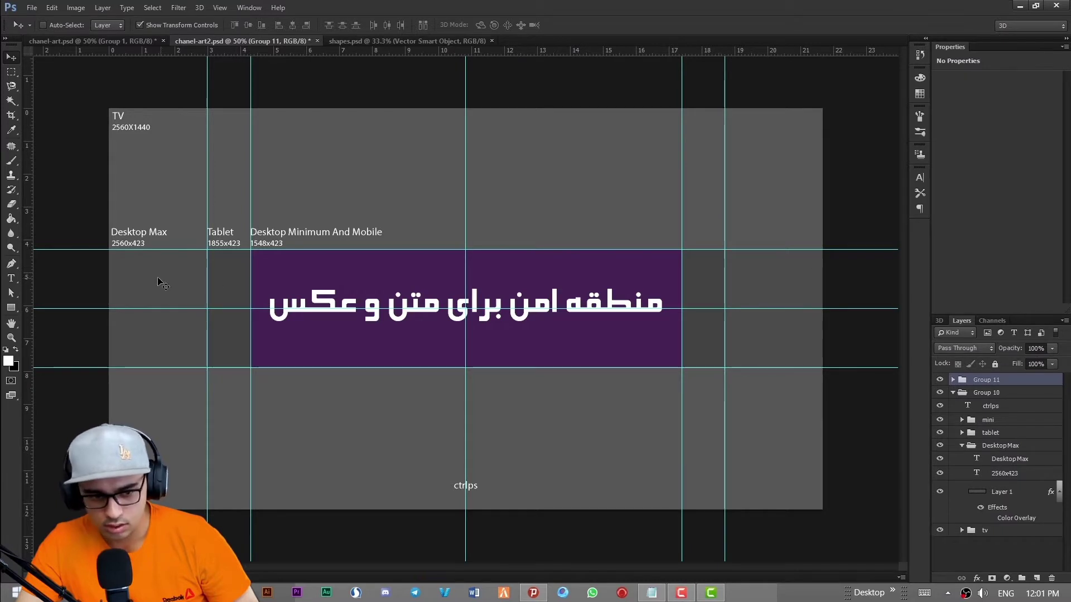
ctrl+click(981, 493)
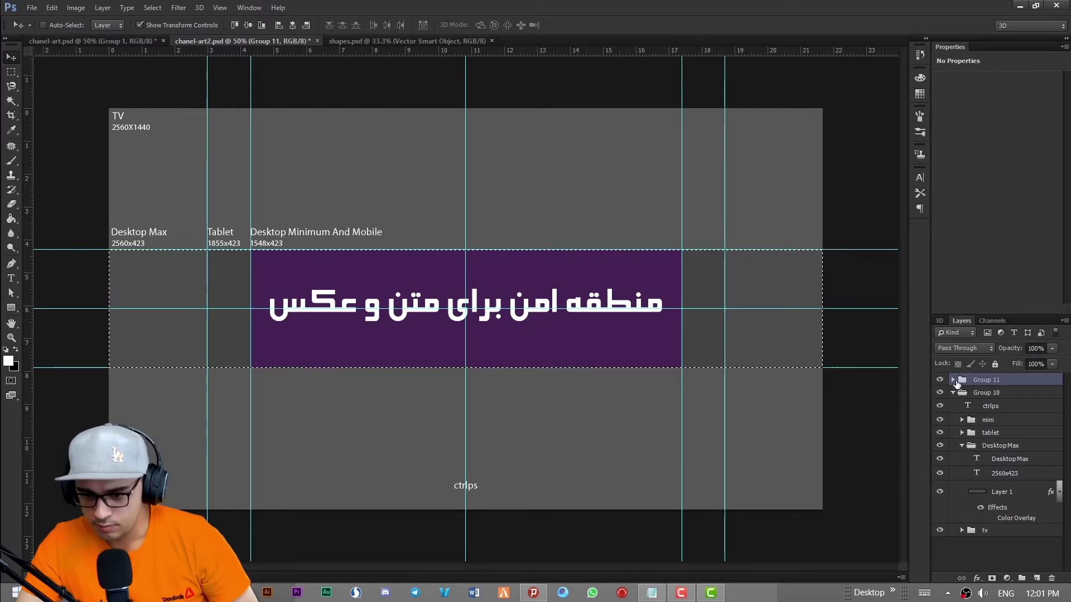
click(952, 392)
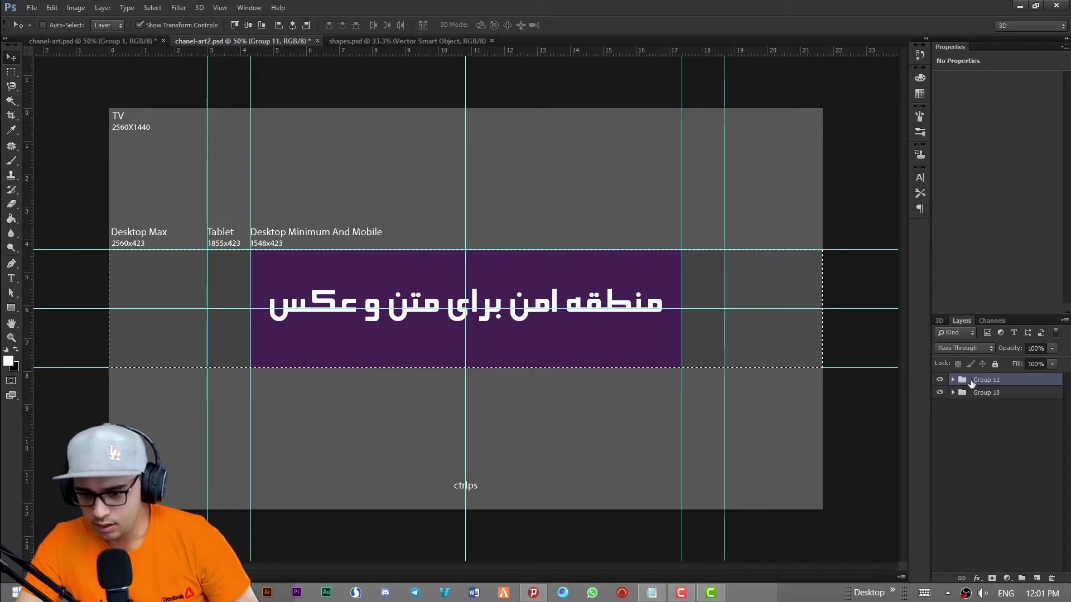
click(992, 578)
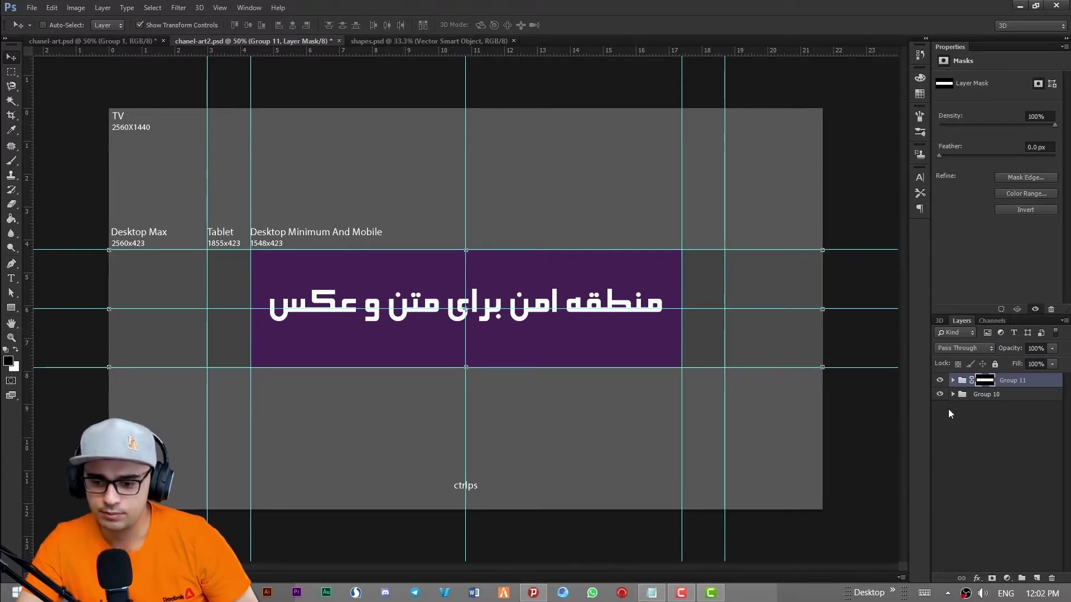
Step: Show the hidden portrait group in shapes.psd and copy it into Group 11 of chanel-art2.psd
click(953, 380)
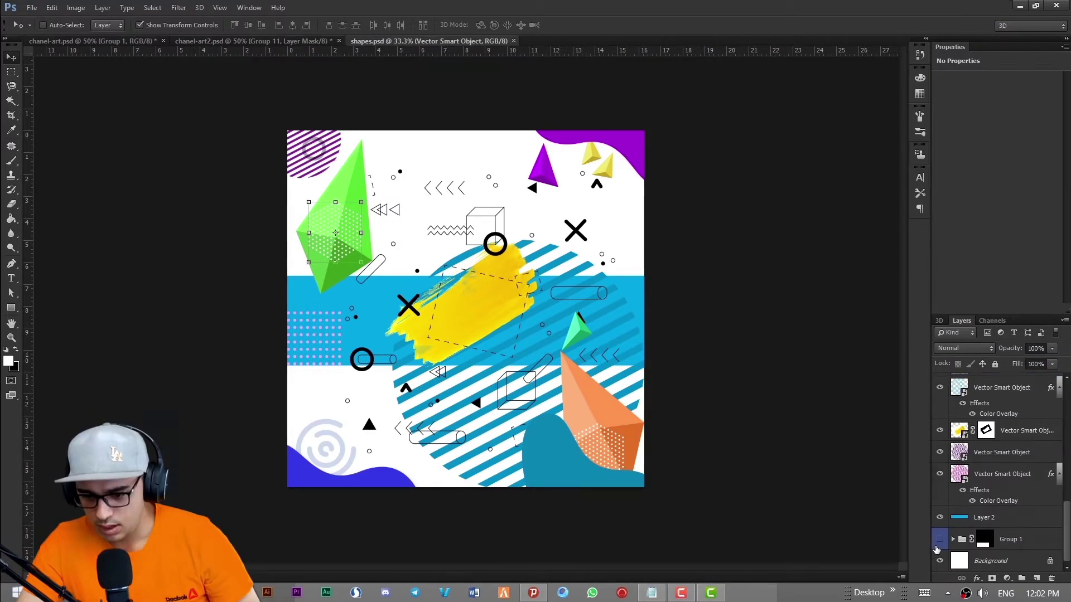
click(939, 540)
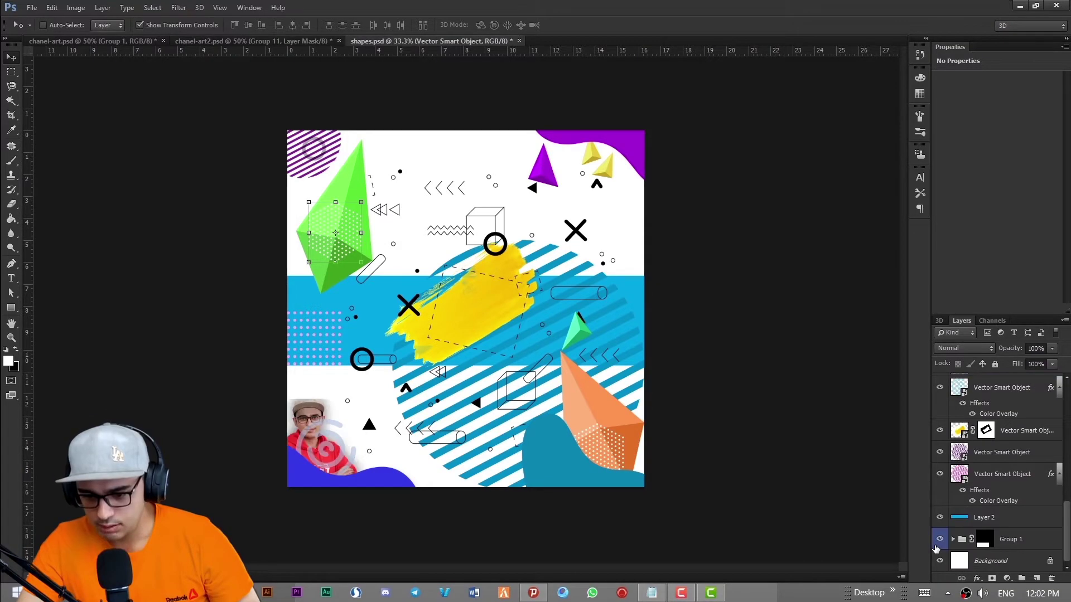
drag(307, 402, 363, 369)
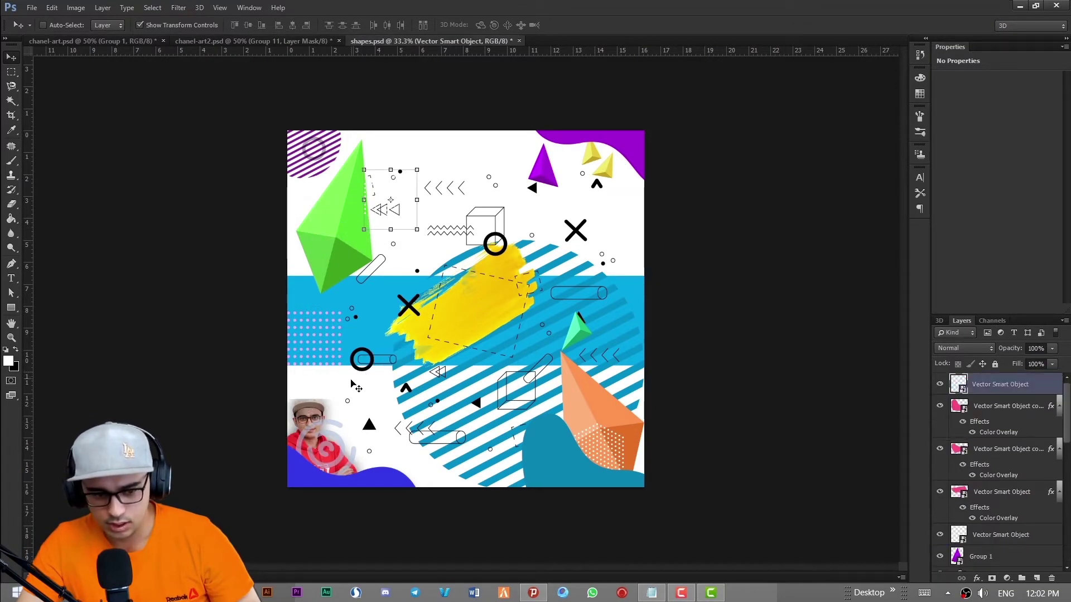
drag(324, 388, 476, 255)
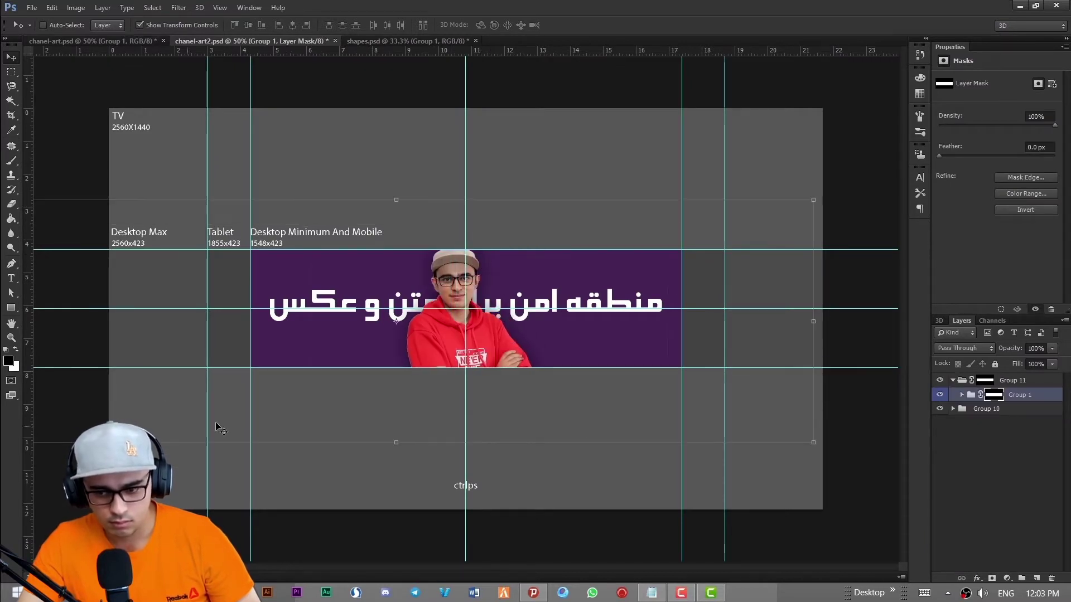
Step: Scale the portrait group down to about 89% and centre the man in the banner strip
drag(813, 442, 739, 421)
drag(737, 203, 724, 213)
drag(624, 268, 688, 272)
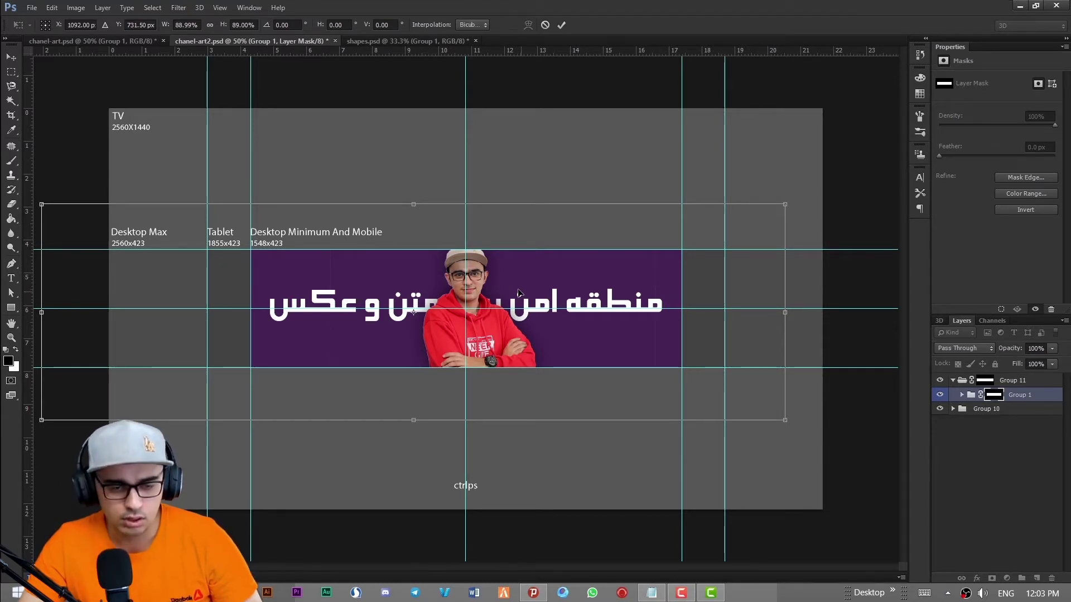
click(561, 24)
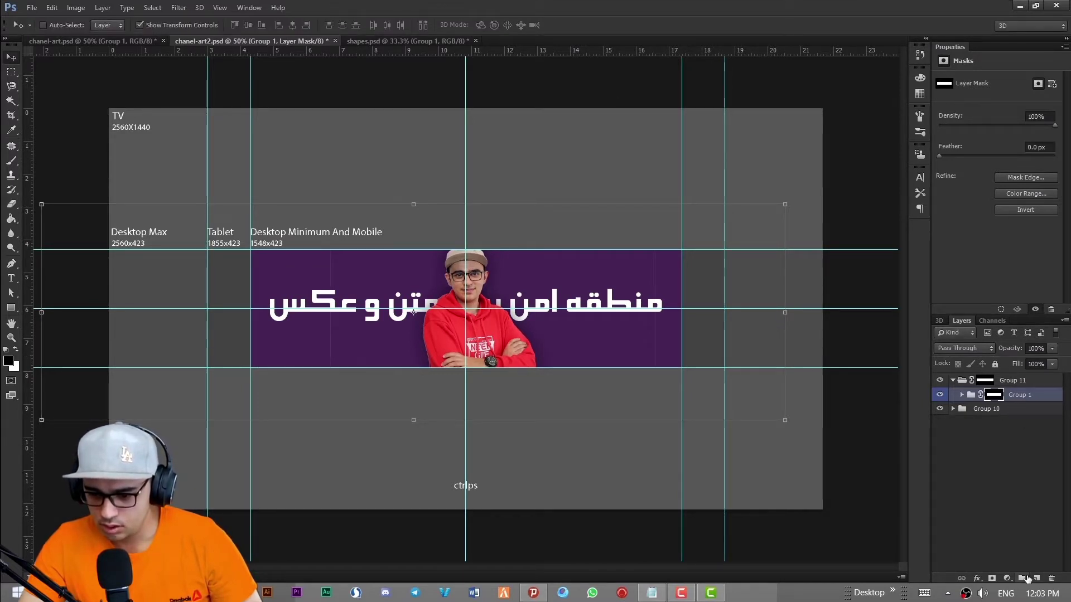
Step: Add a new layer below the portrait and fill it with the light blue sampled from shapes.psd
click(1037, 578)
drag(1002, 410, 1008, 426)
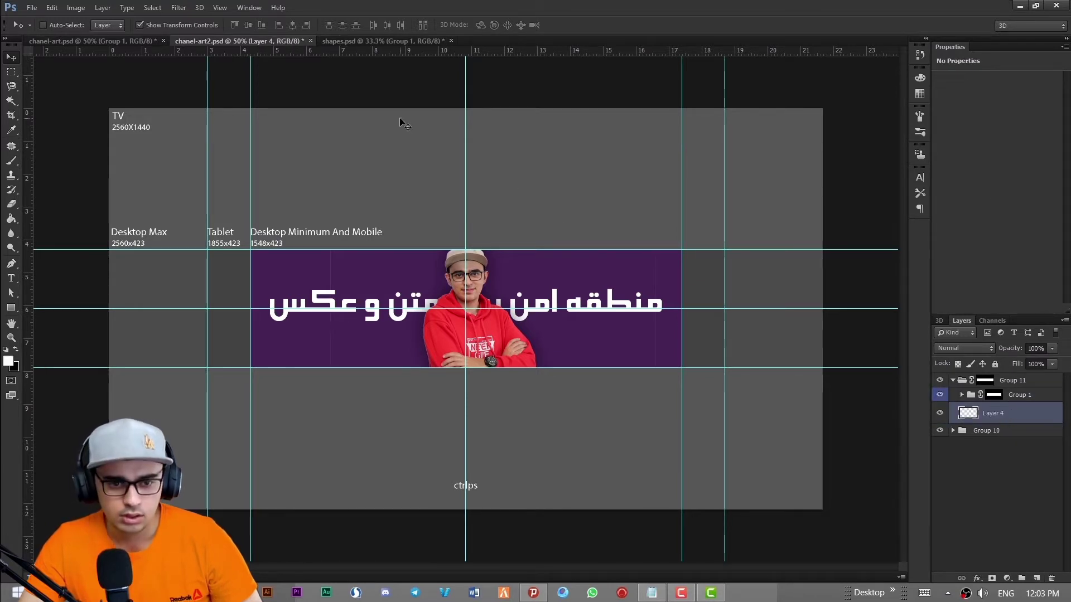
click(383, 40)
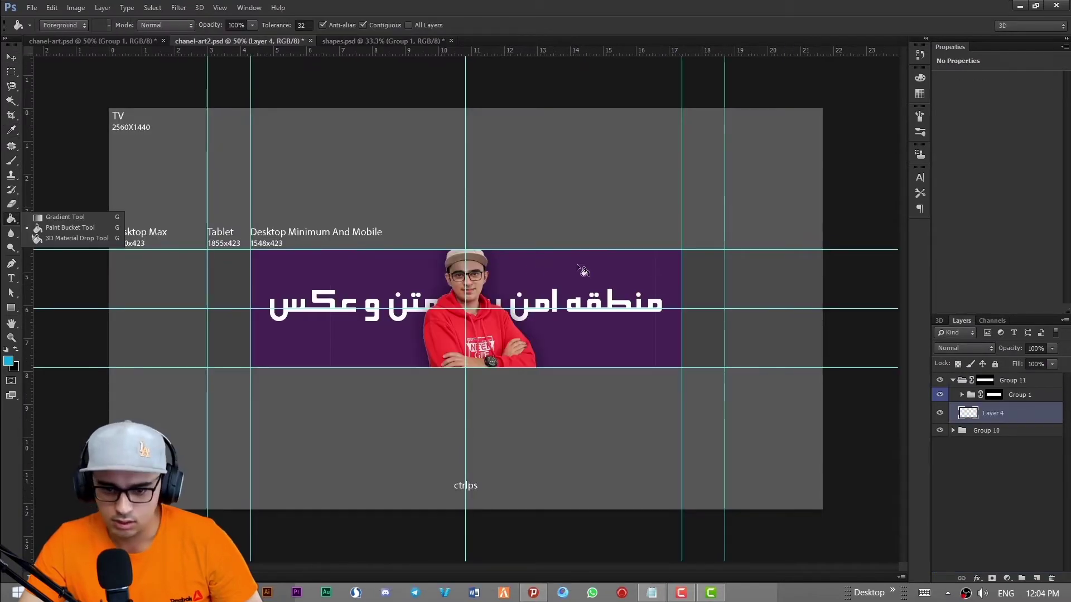
click(582, 271)
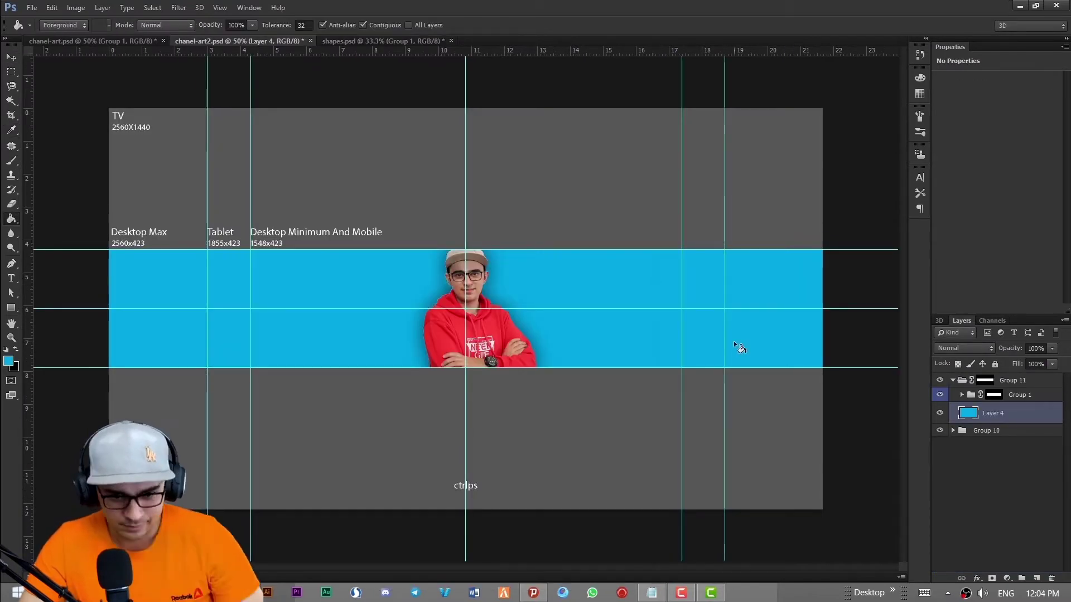
key(v)
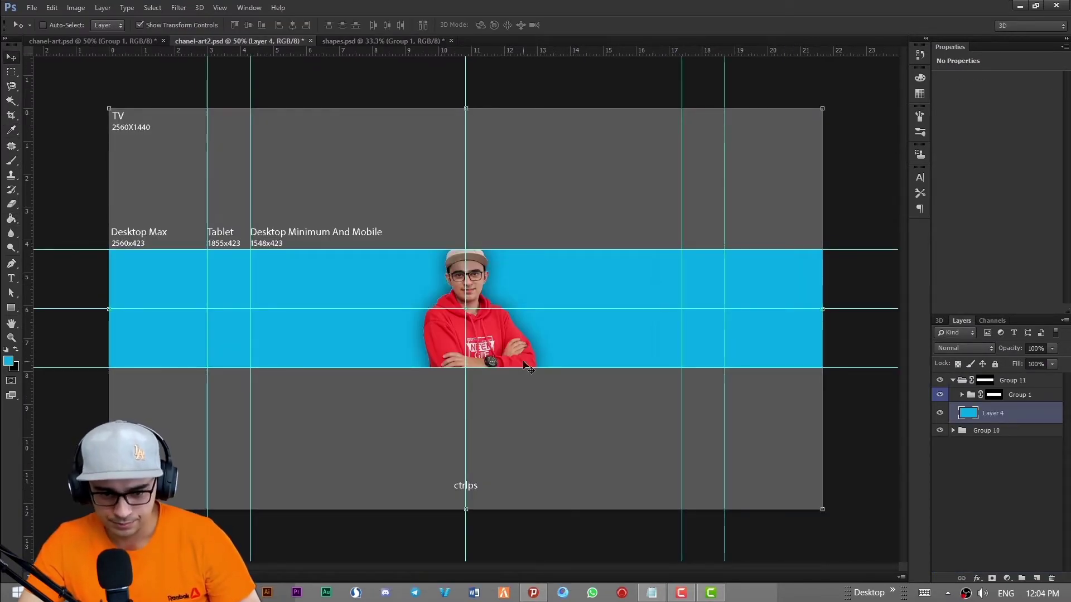
Step: Copy the yellow brush stroke from shapes.psd behind the portrait and scale it to about 91%
click(404, 40)
mouse_move(478, 287)
mouse_down()
mouse_move(443, 151)
mouse_move(488, 297)
mouse_up()
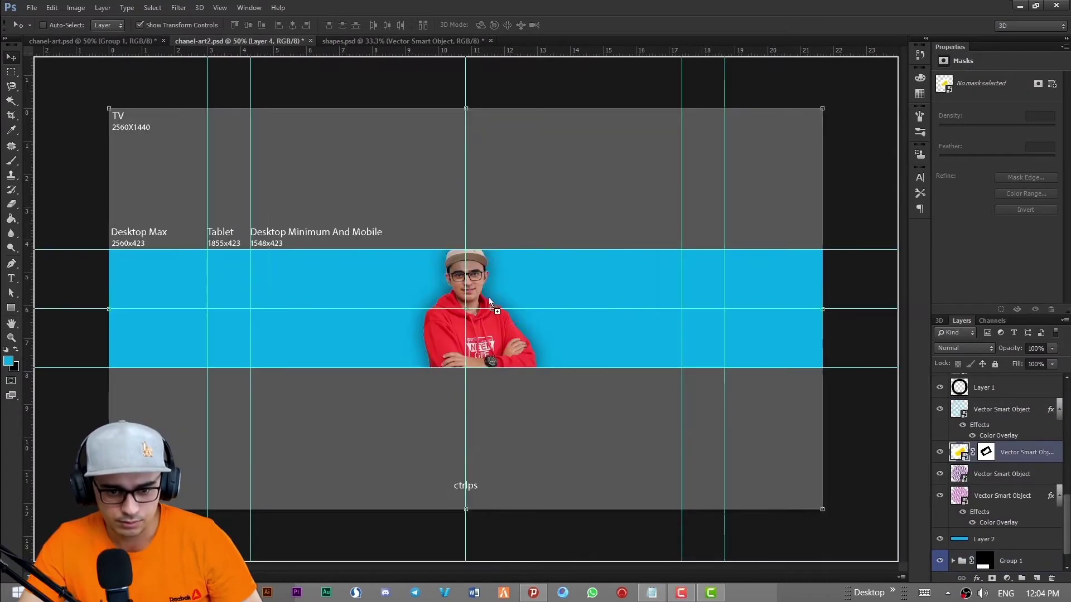
drag(554, 300, 548, 282)
drag(631, 113, 610, 125)
click(545, 24)
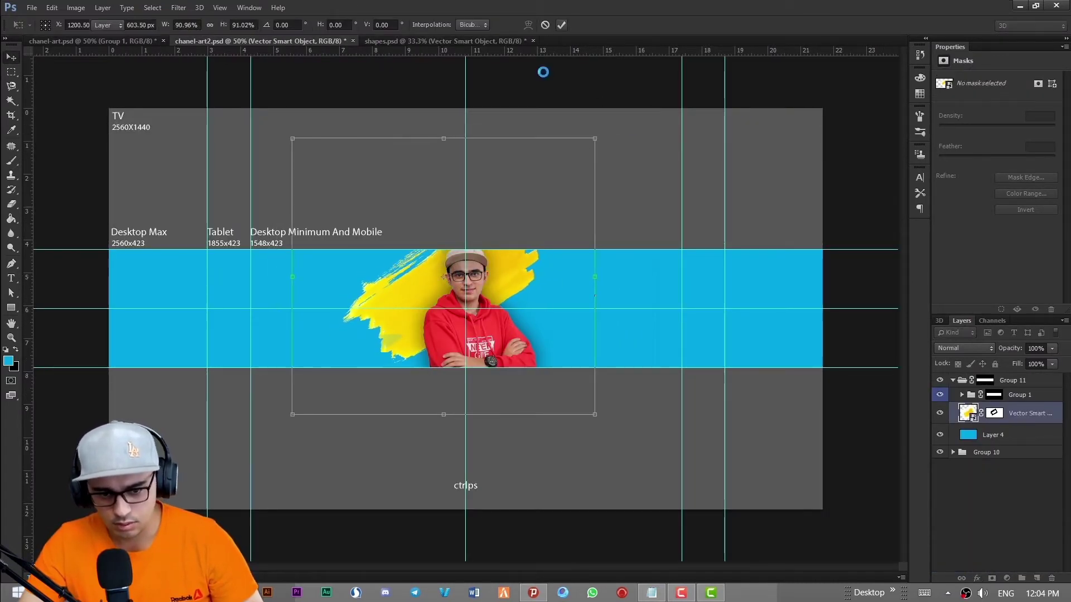
Step: Duplicate the yellow brush stroke toward the portrait's right side, flip the copy and move it one layer below the original
mouse_move(508, 270)
mouse_down()
mouse_move(545, 282)
mouse_move(546, 334)
mouse_up()
click(632, 213)
right_click(630, 224)
click(664, 408)
right_click(561, 284)
click(598, 483)
key(Return)
key(ctrl+bracketleft)
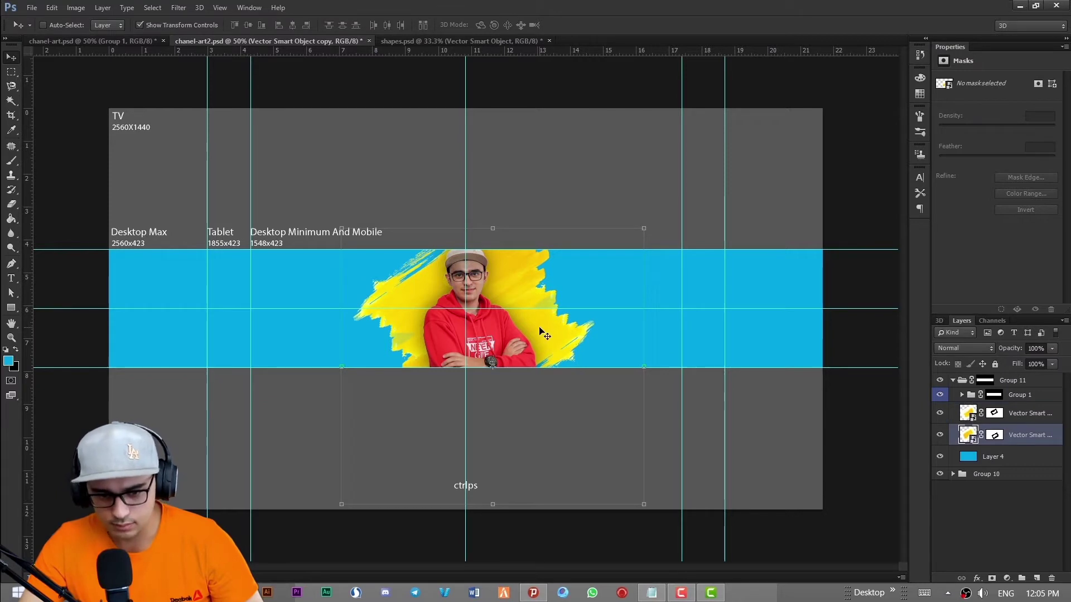
Step: Copy the green crystal from shapes.psd to the banner's right end and the orange crystal to its left end
key(ctrl+Tab)
ctrl+click(360, 176)
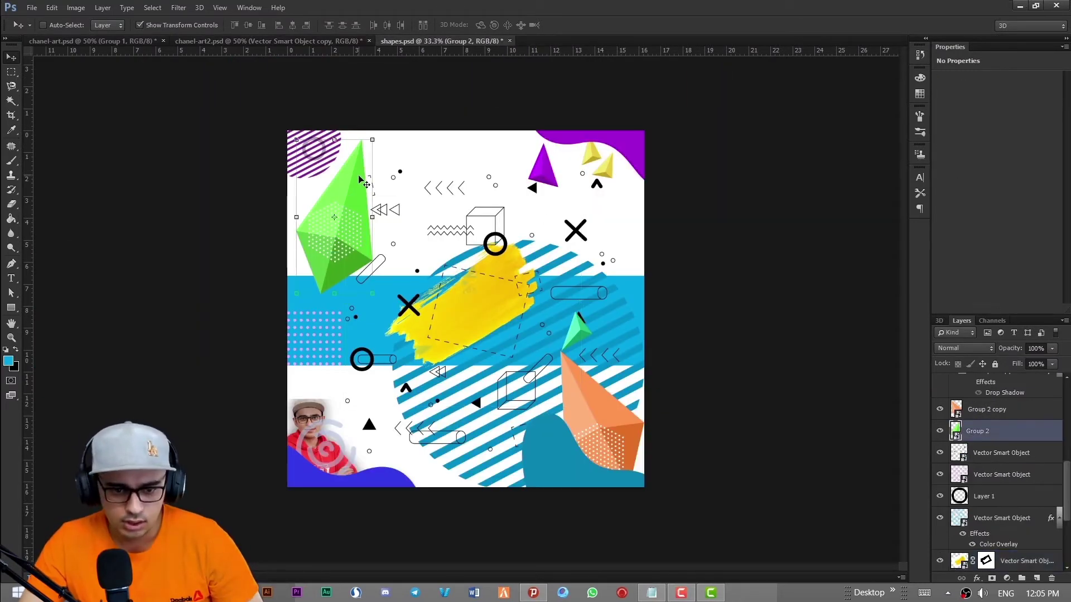
drag(360, 179, 765, 331)
key(ctrl+Tab)
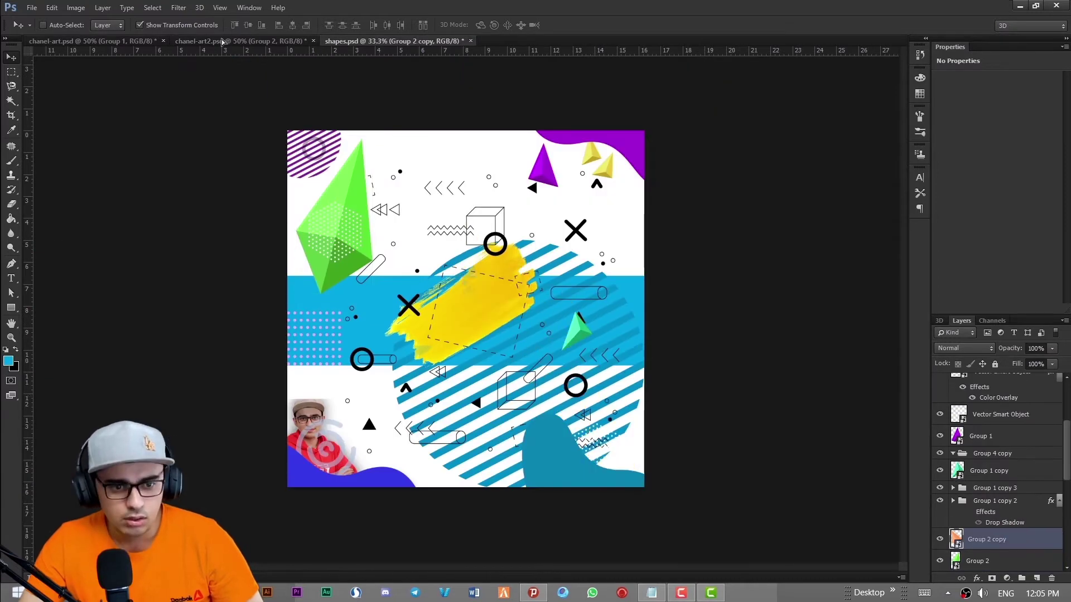
drag(222, 42, 192, 283)
drag(188, 279, 478, 305)
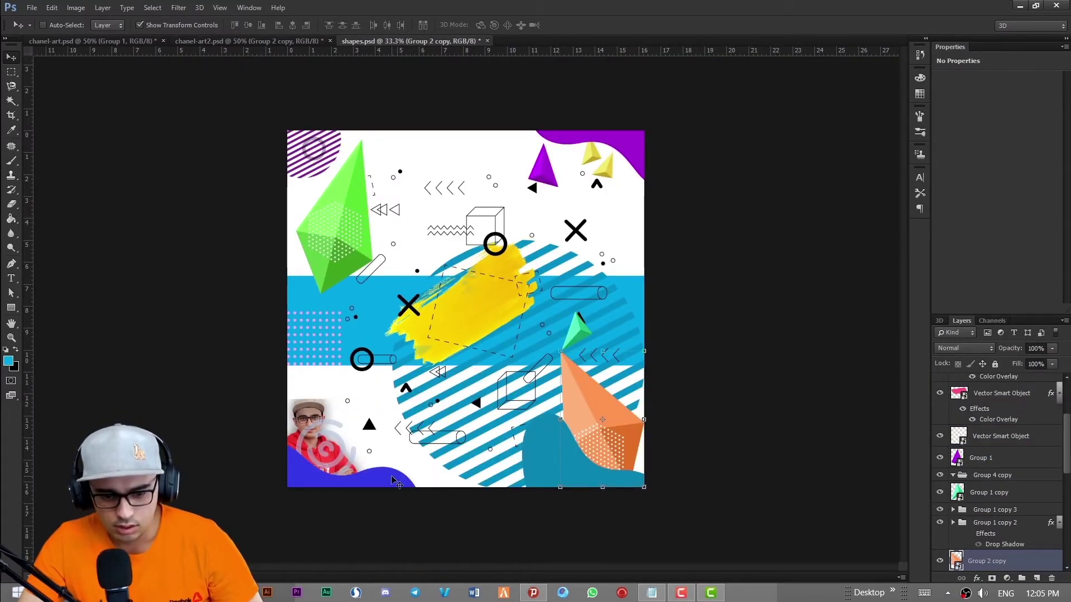
Step: Copy the large striped circle from shapes.psd onto the middle of the banner and move its layer below both brush strokes
drag(553, 248, 545, 318)
drag(544, 319, 574, 217)
key(ctrl+bracketleft)
key(ctrl+bracketleft)
key(ctrl+bracketleft)
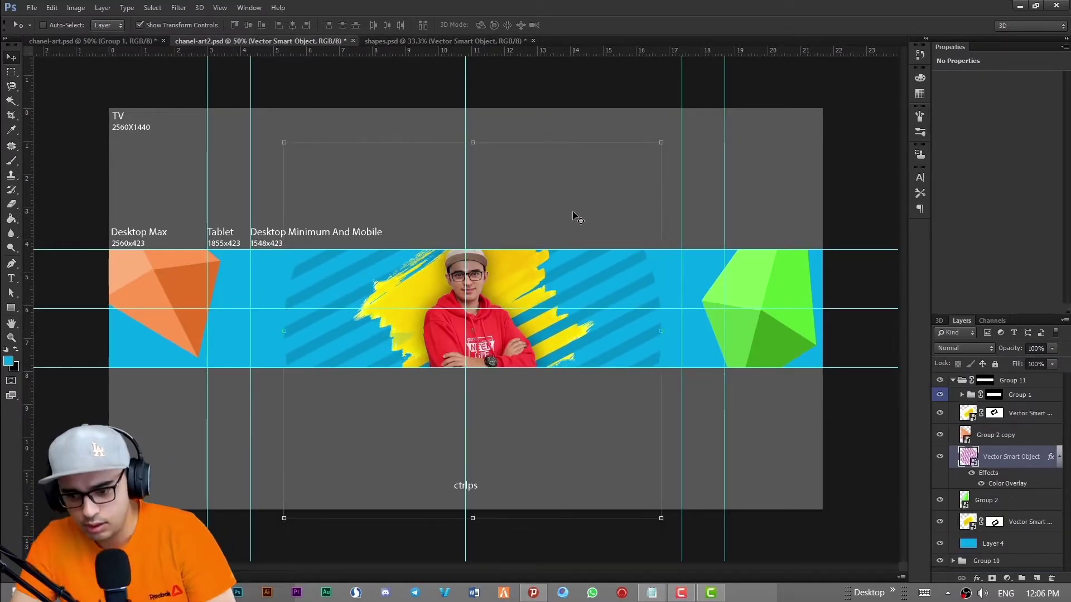
Step: Scale the large striped circle down to about 10 cm and position it behind the portrait
drag(661, 143, 599, 204)
drag(571, 269, 567, 256)
drag(603, 455, 600, 445)
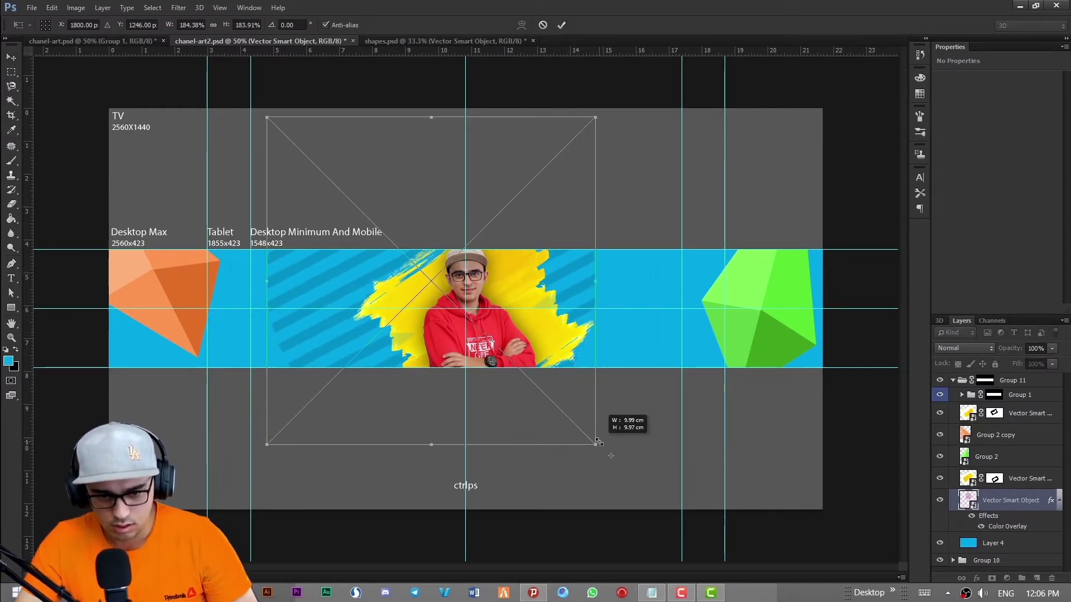
key(Return)
drag(543, 334, 581, 369)
Step: Copy the purple striped circle from shapes.psd to the right of the portrait behind the brush strokes, at 63% opacity
click(512, 41)
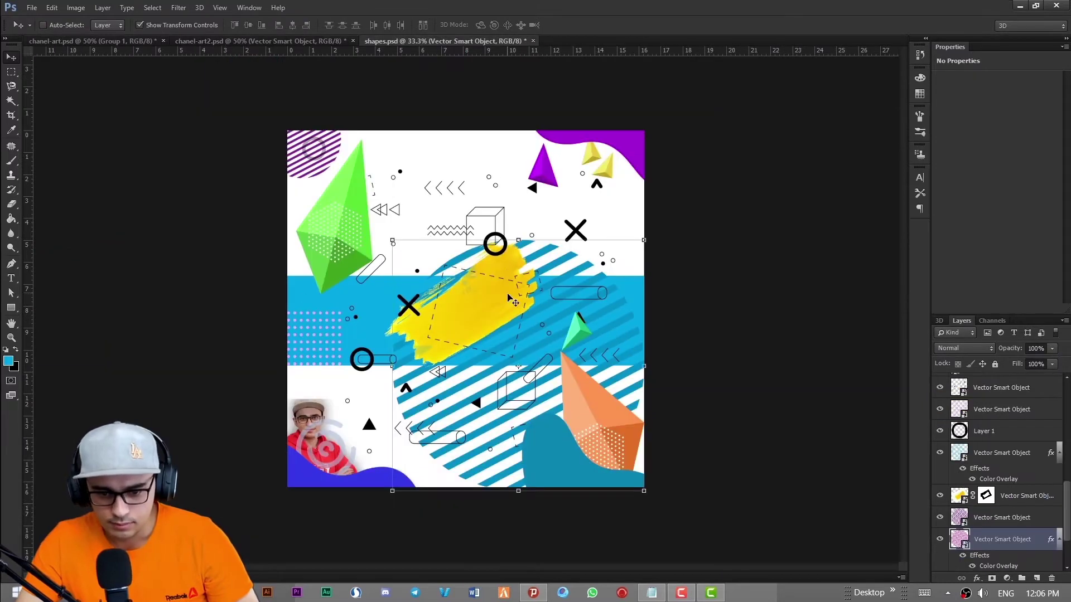
click(939, 539)
drag(311, 165, 647, 351)
drag(648, 351, 601, 410)
drag(1006, 348, 992, 350)
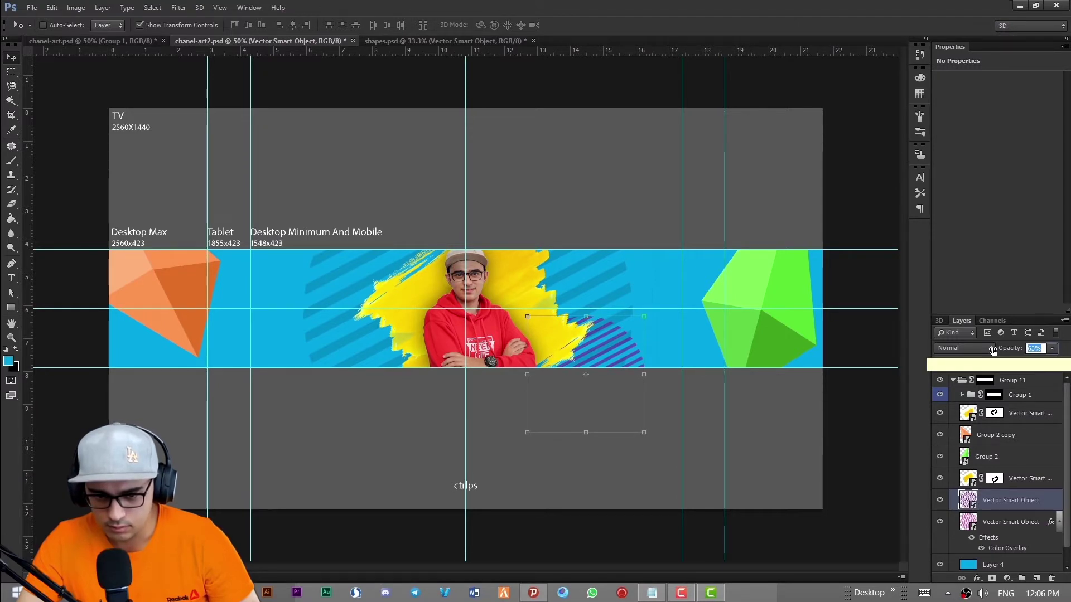
drag(620, 344, 632, 306)
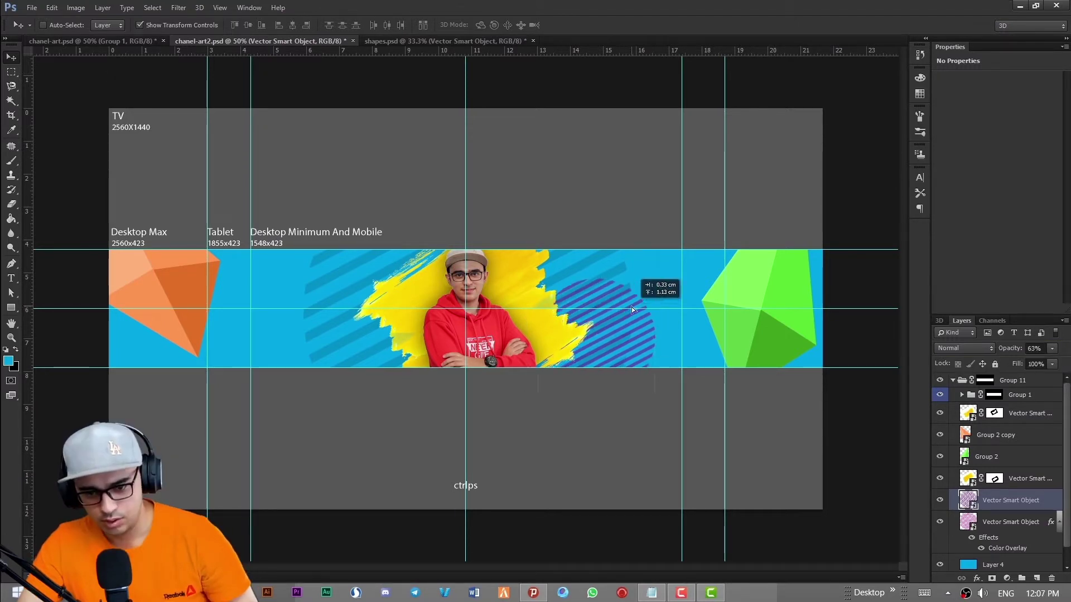
Step: Scale the purple striped circle down to about 2 cm and place it beside the yellow brush stroke right of the portrait
drag(655, 278, 634, 303)
drag(621, 331, 619, 309)
key(Return)
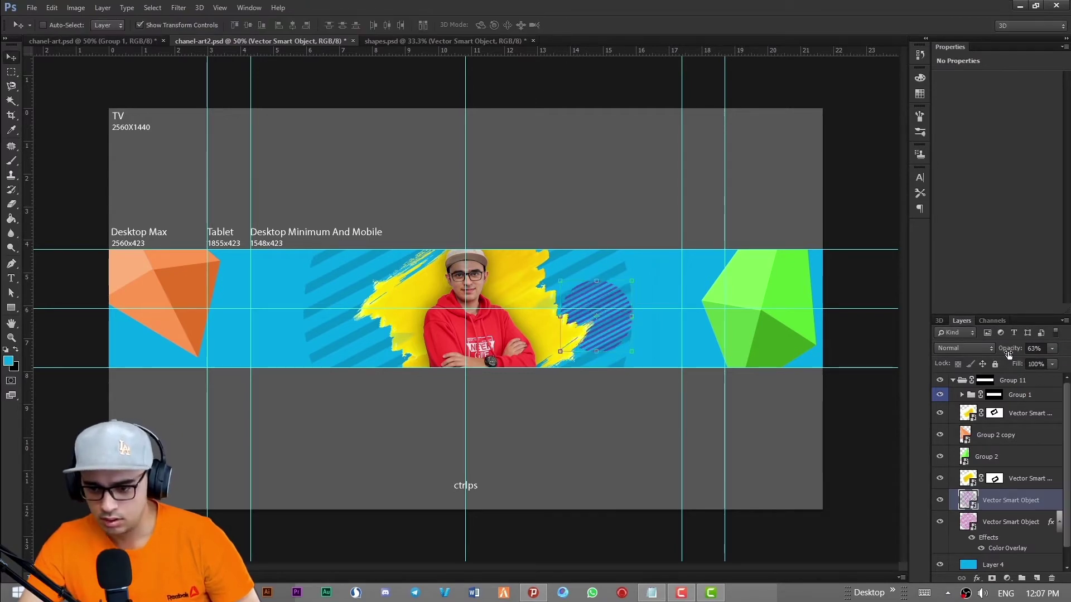
Step: Lower the opacity of the small purple striped circle and of the large striped circle behind the portrait
drag(1007, 352, 996, 350)
click(1008, 522)
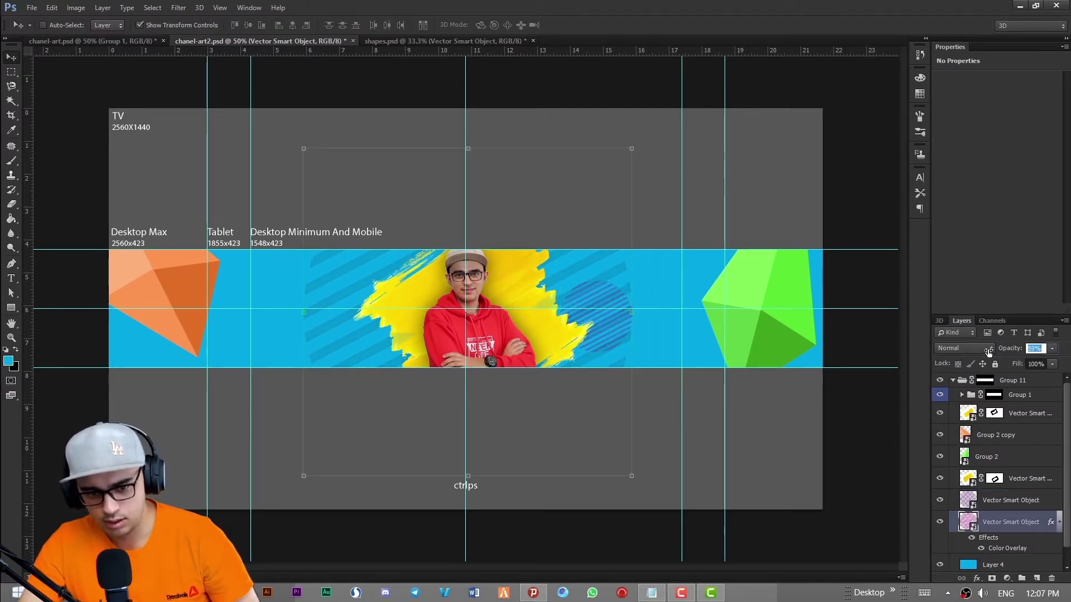
Step: Copy the text lines "هرهفته در CtrlPS" and "با ترفند های گرافیکی" from shapes.psd into Group 11, one on each side of the portrait
click(959, 384)
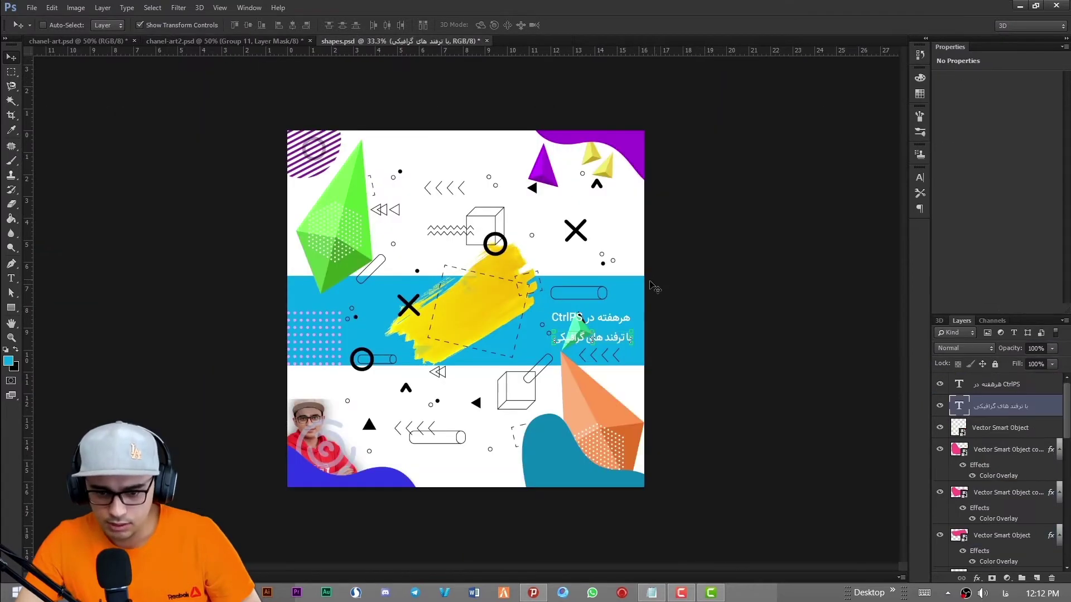
key(ctrl+t)
click(546, 25)
mouse_move(624, 318)
mouse_down()
mouse_move(296, 41)
mouse_move(631, 334)
mouse_up()
drag(631, 334, 353, 358)
click(422, 39)
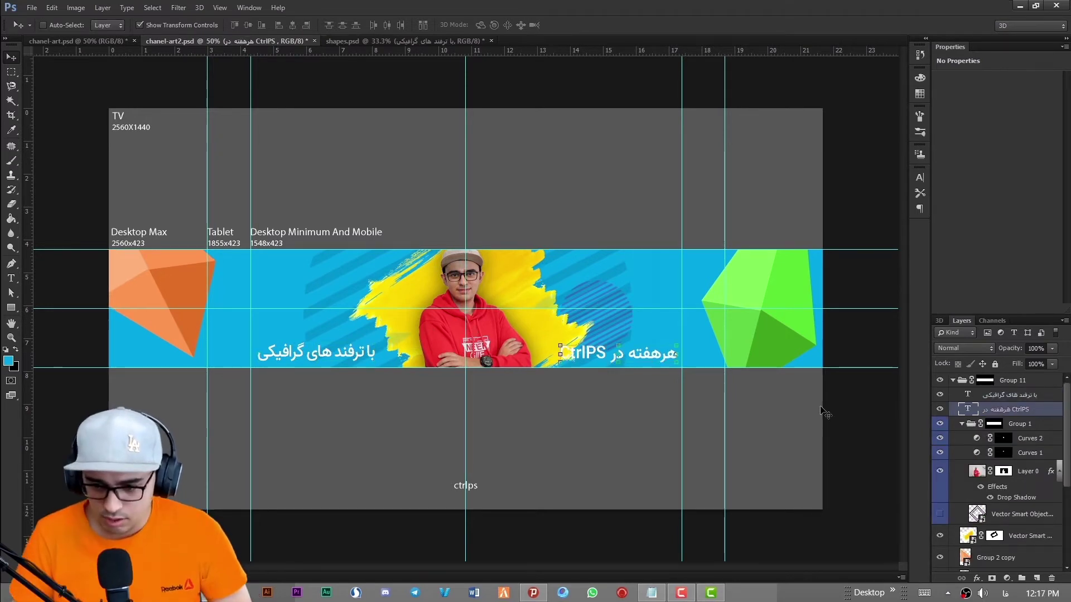
Step: Group the two text layers and add a 6 px outside stroke to the group
shift+click(1033, 395)
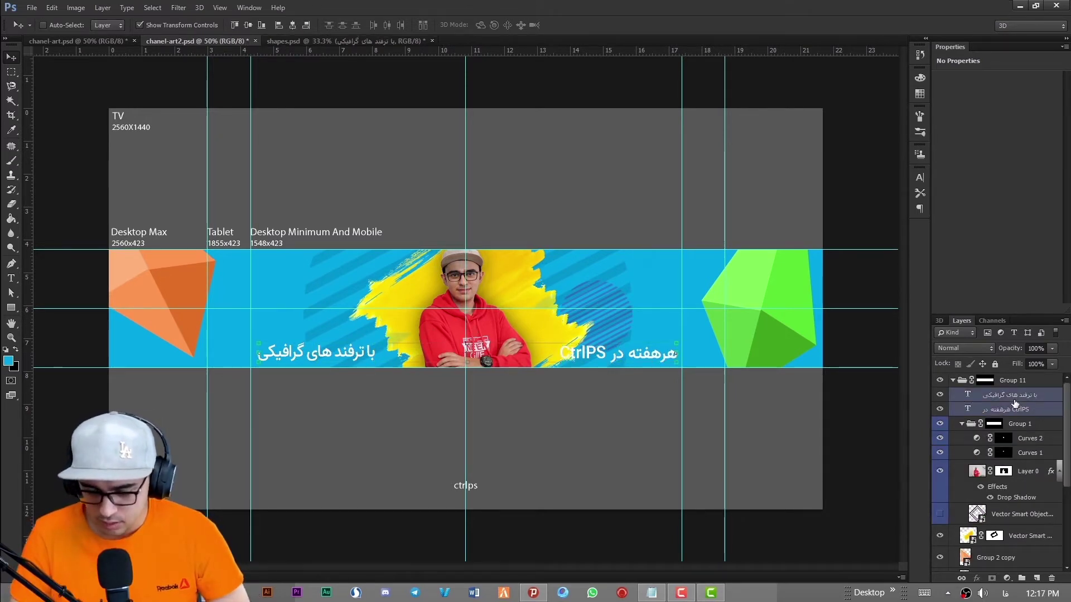
key(ctrl+g)
right_click(1012, 395)
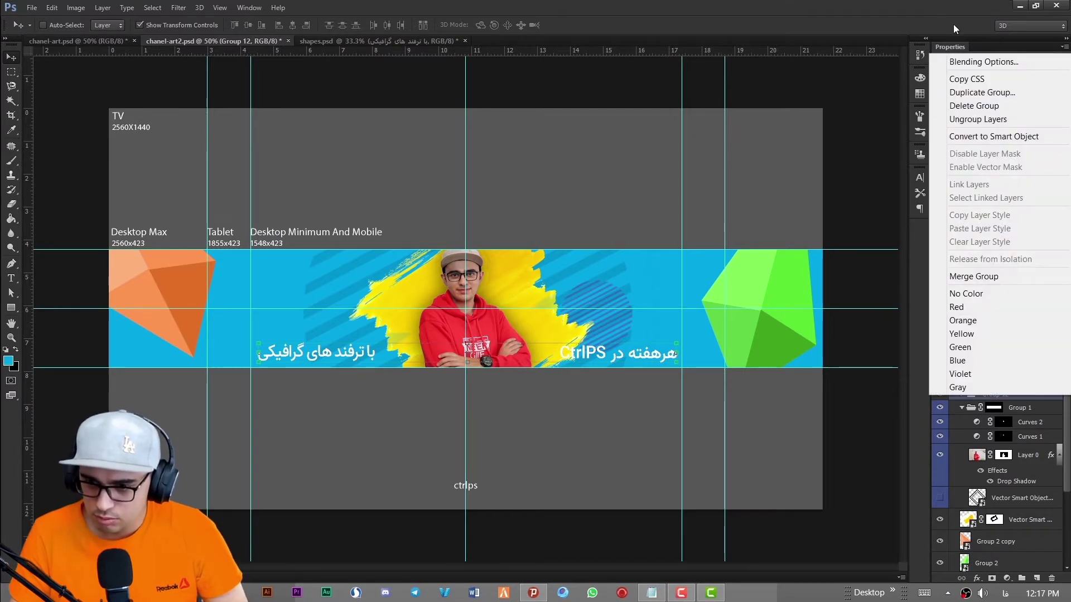
click(975, 61)
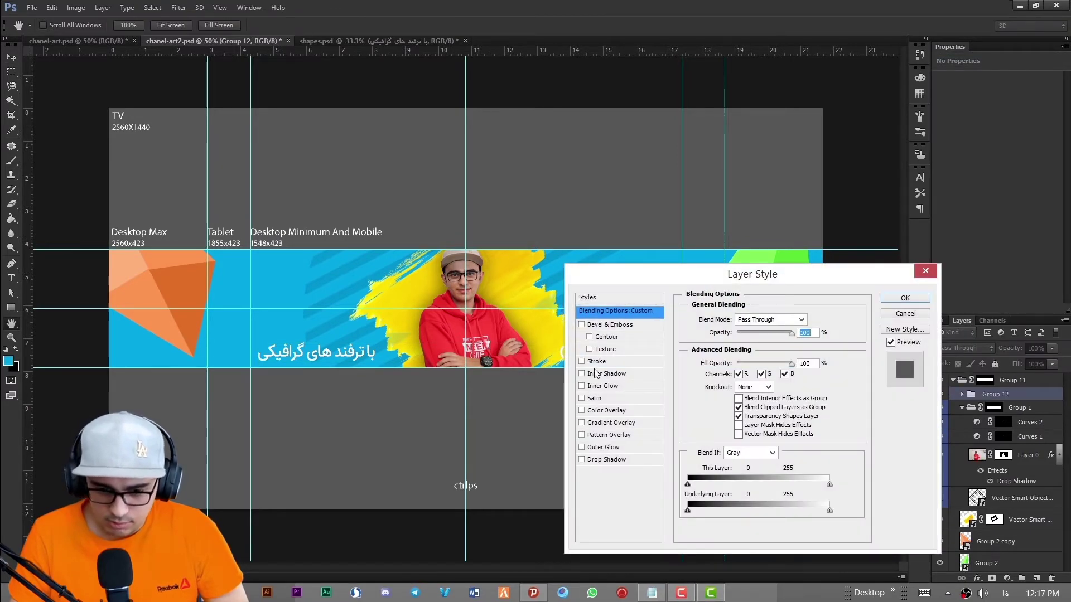
click(596, 362)
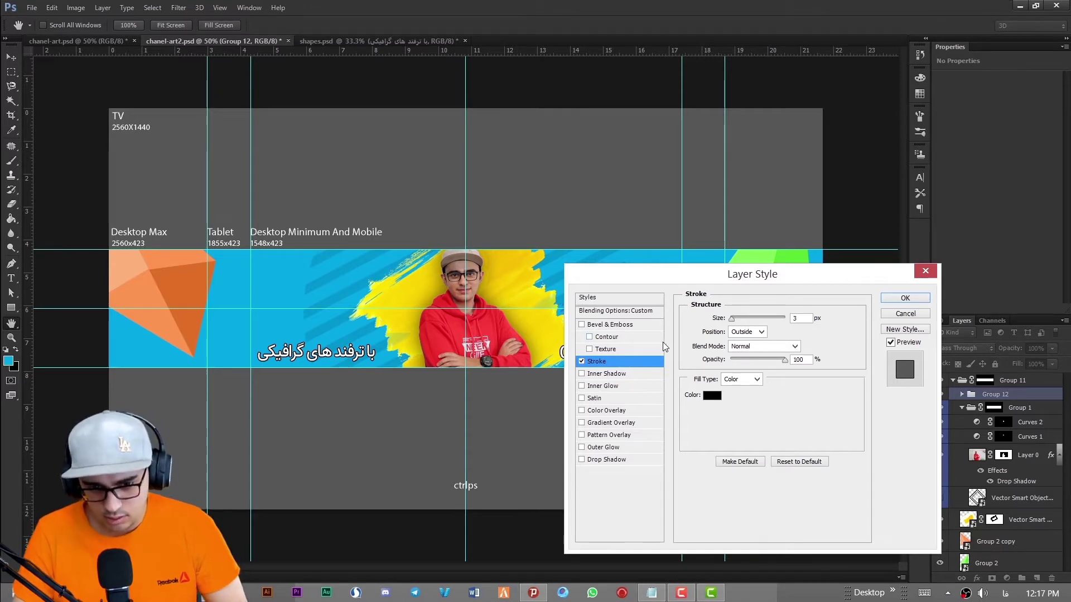
click(734, 321)
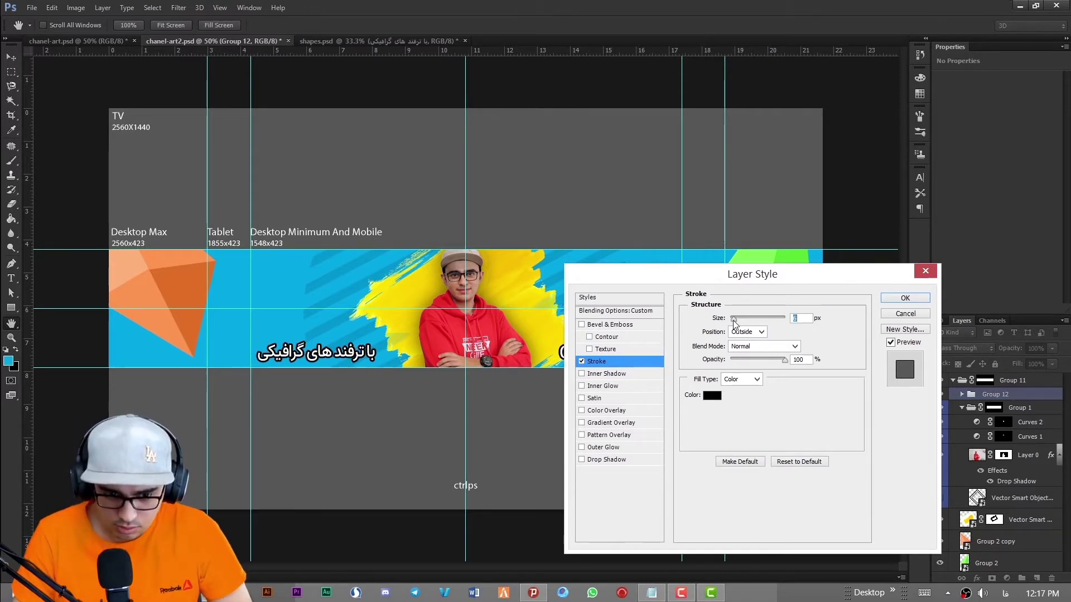
text(6)
Step: Set the text group's stroke colour to the very dark blue #00202c and apply the layer style
click(712, 395)
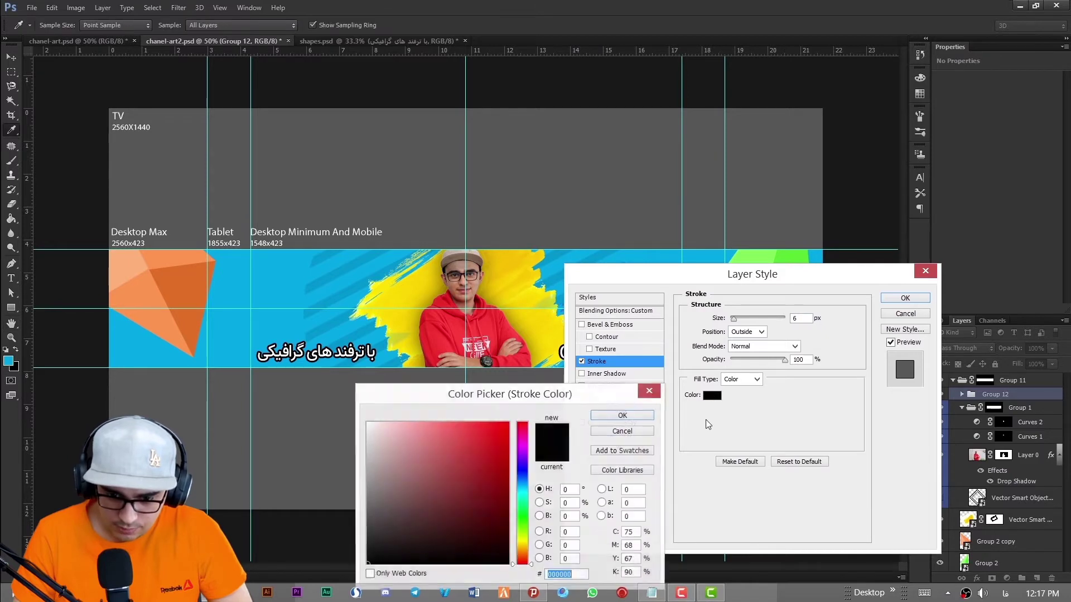
click(524, 471)
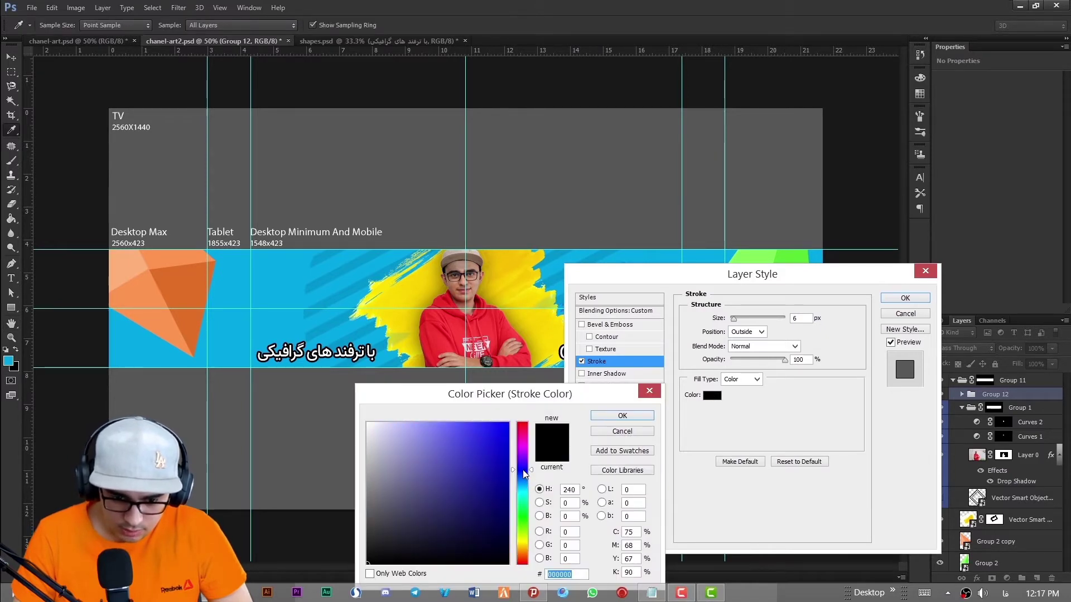
click(305, 292)
click(504, 536)
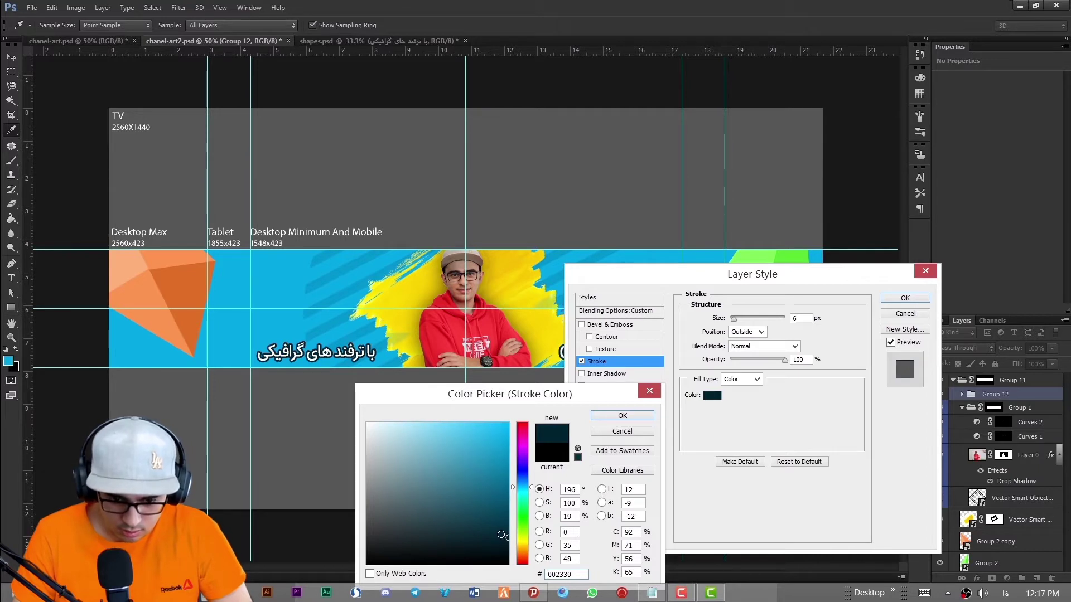
drag(501, 534, 510, 540)
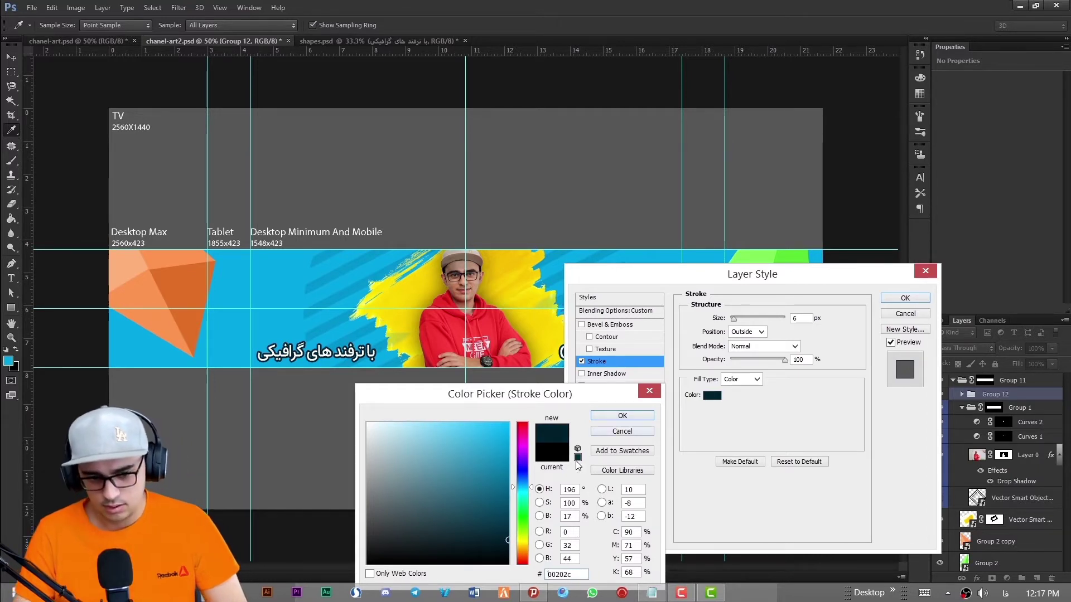
click(622, 416)
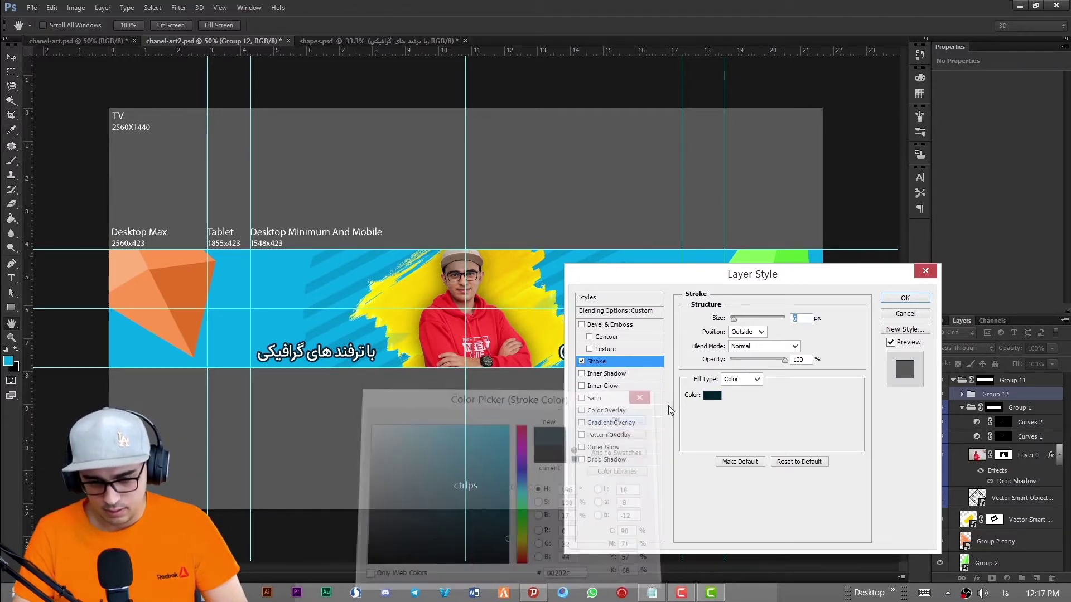
click(893, 300)
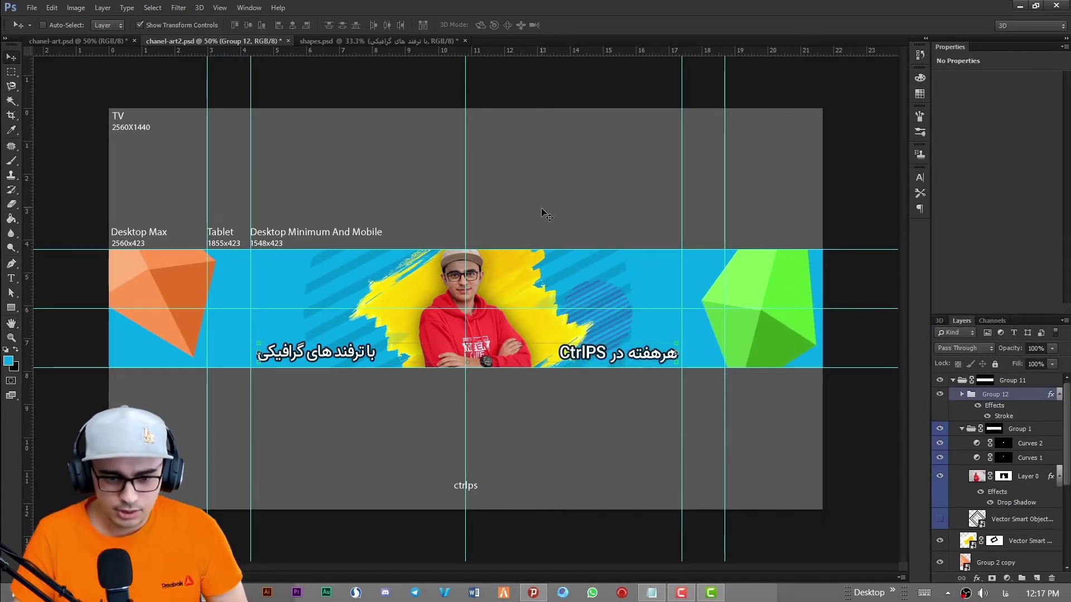
Step: Copy the purple pyramid from shapes.psd to the banner between the left text and the portrait
click(330, 42)
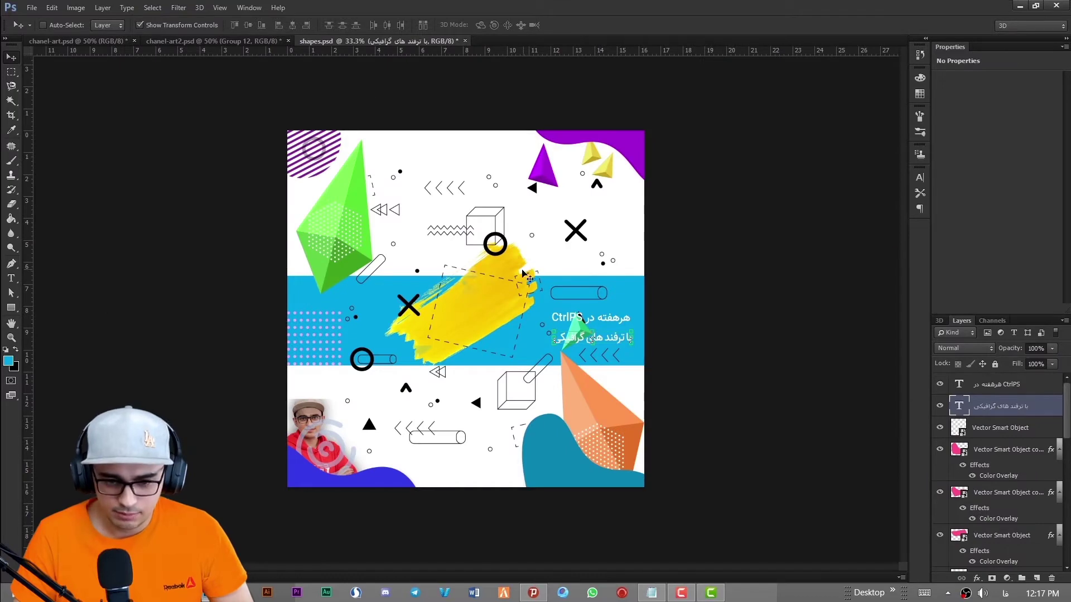
drag(548, 174, 414, 366)
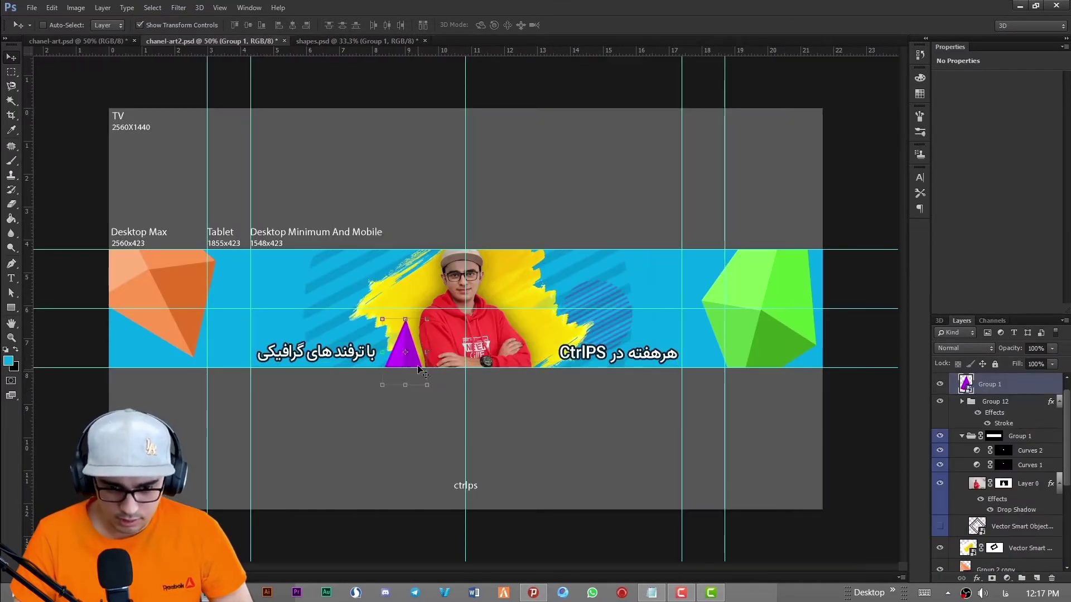
click(353, 41)
ctrl+click(607, 170)
drag(608, 172, 617, 281)
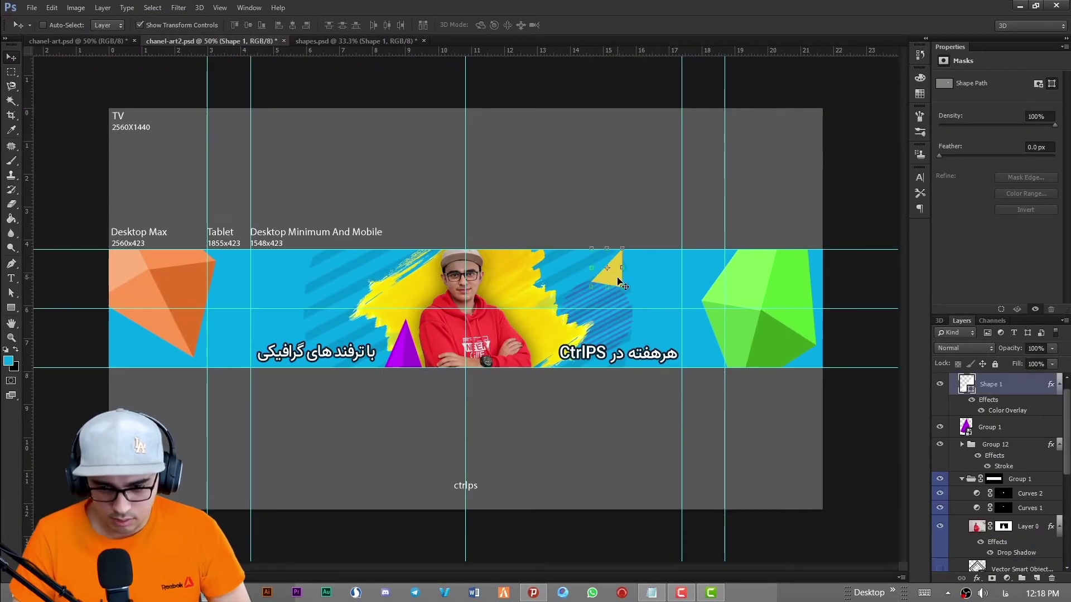
key(ctrl+z)
Step: Copy the lower yellow pyramid group from shapes.psd to the banner above the right text, beside the green crystal
click(400, 44)
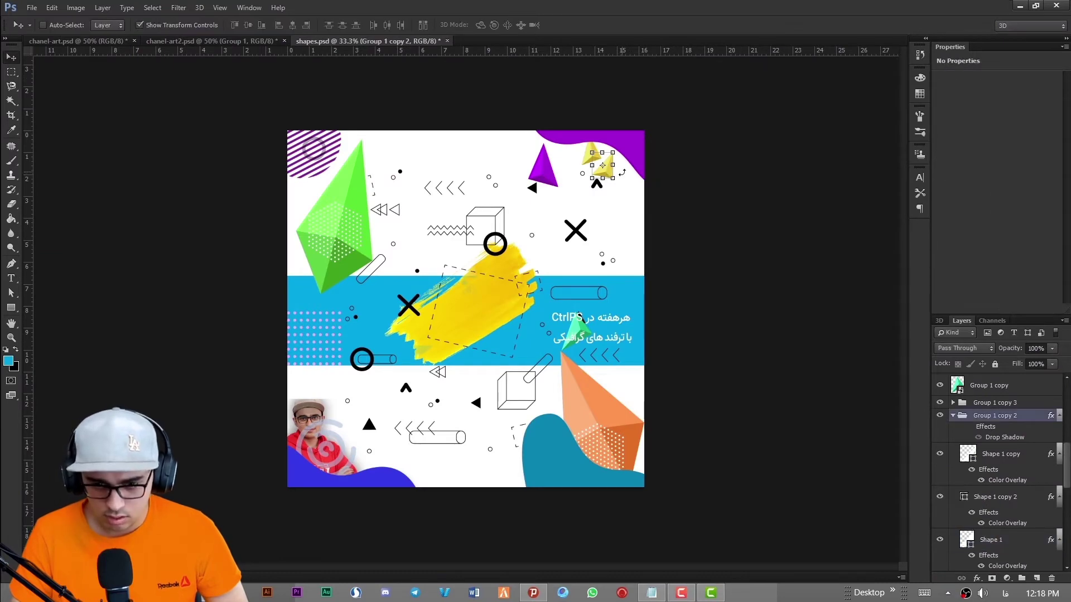
click(266, 43)
drag(265, 51, 644, 287)
Step: Copy the upper yellow pyramid group, Group 1 copy 3, from shapes.psd to the banner's upper edge above the left text
click(387, 43)
ctrl+click(592, 154)
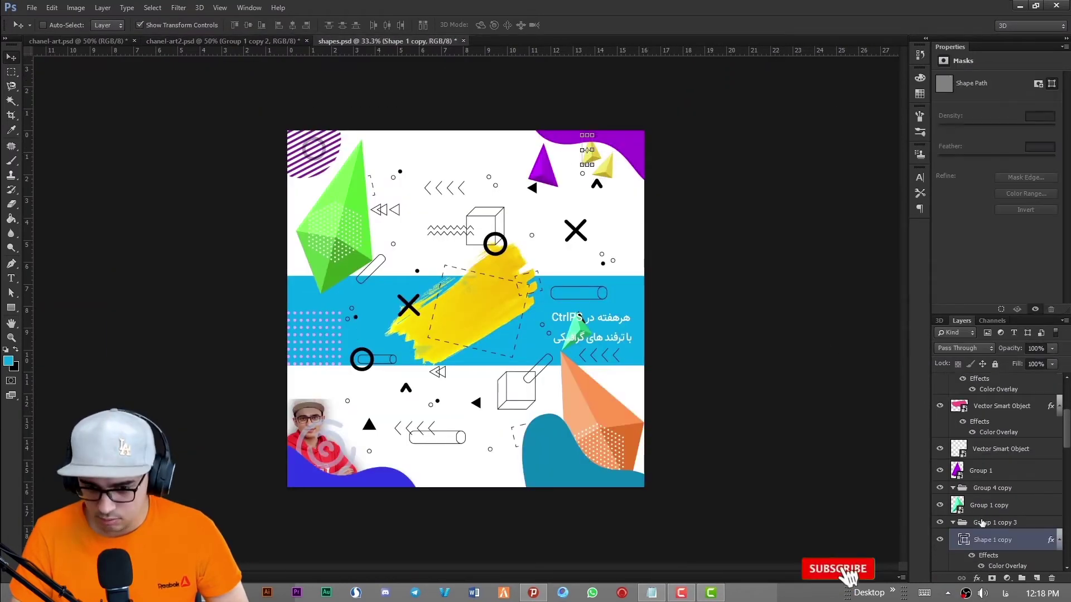
click(983, 523)
drag(291, 141, 284, 44)
key(Escape)
drag(595, 156, 347, 262)
Step: Copy the small green pyramid from shapes.psd to the portrait's upper right and shift the purple pyramid slightly up and left
click(389, 42)
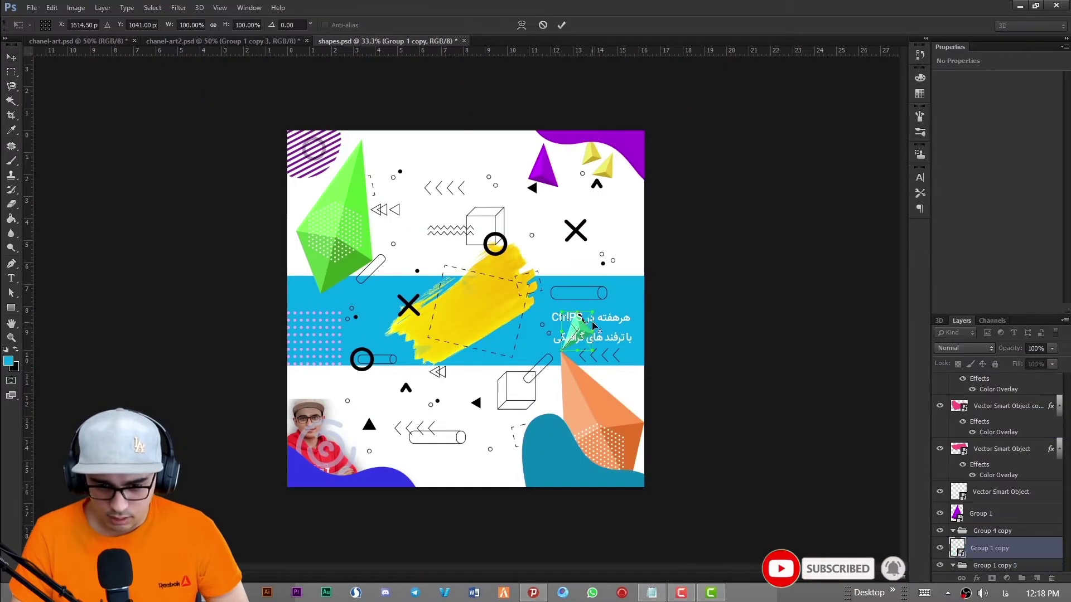
click(994, 532)
click(994, 548)
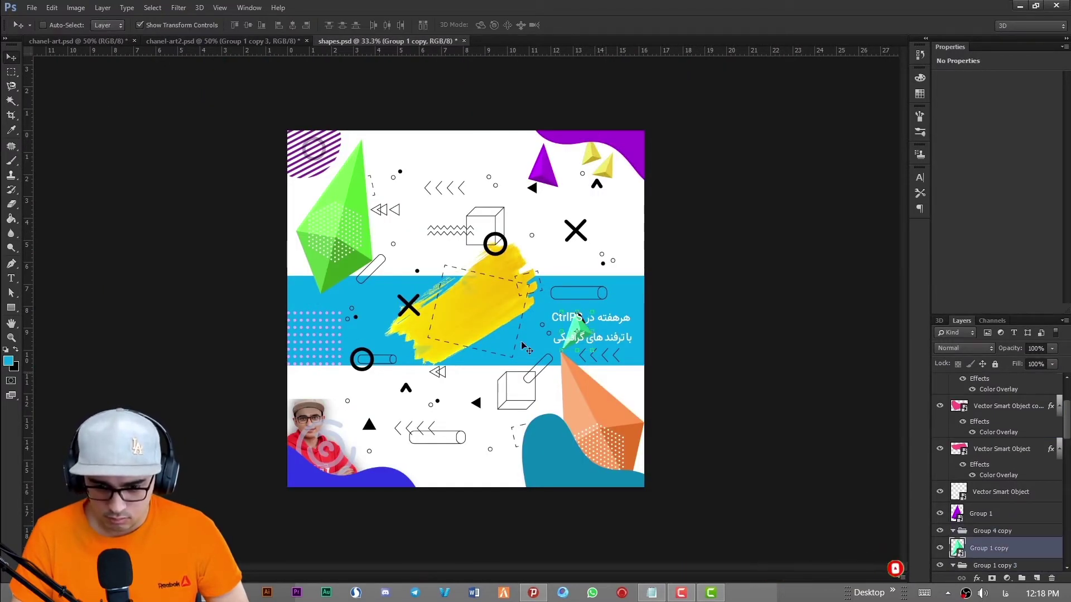
mouse_move(558, 268)
mouse_down()
mouse_move(220, 41)
mouse_move(651, 328)
mouse_move(574, 308)
mouse_move(558, 262)
mouse_up()
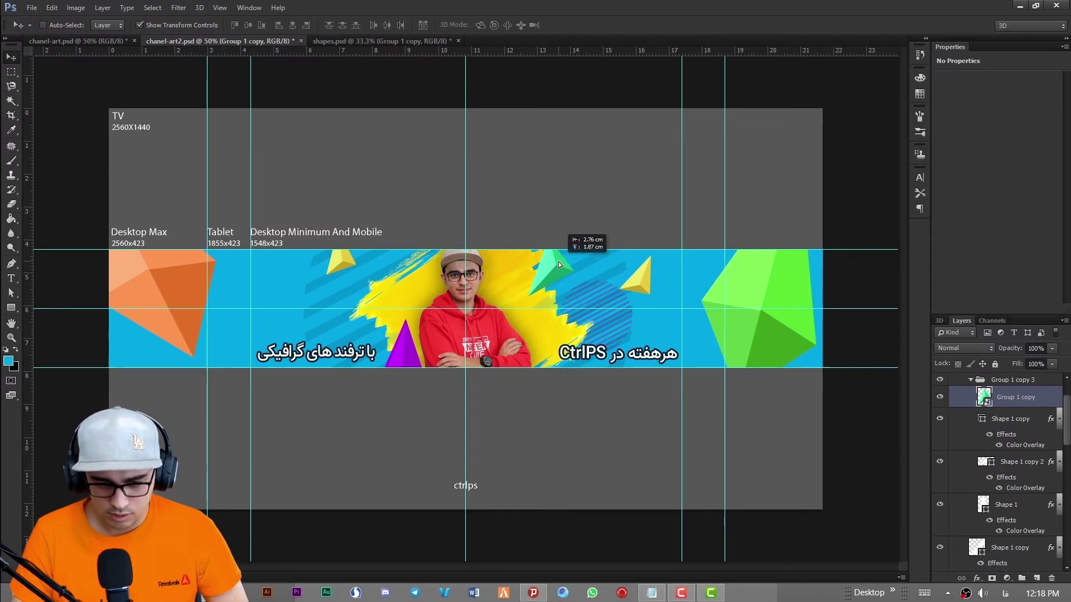
drag(412, 359, 406, 349)
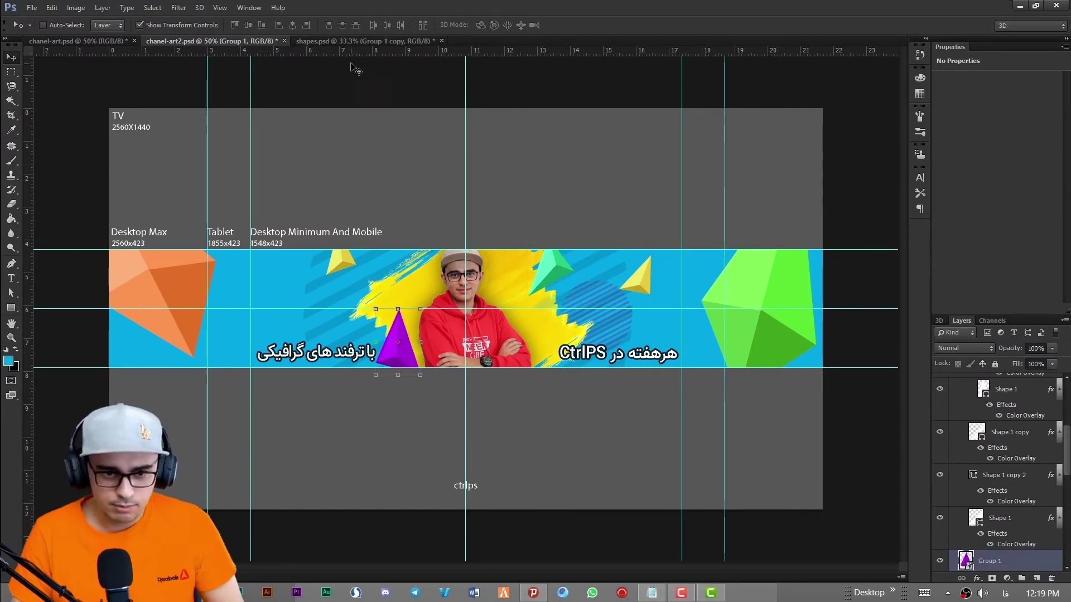
Step: Copy the blue wave shape from shapes.psd to the banner's lower-left corner
click(356, 41)
ctrl+click(375, 484)
drag(376, 484, 172, 359)
drag(171, 359, 251, 364)
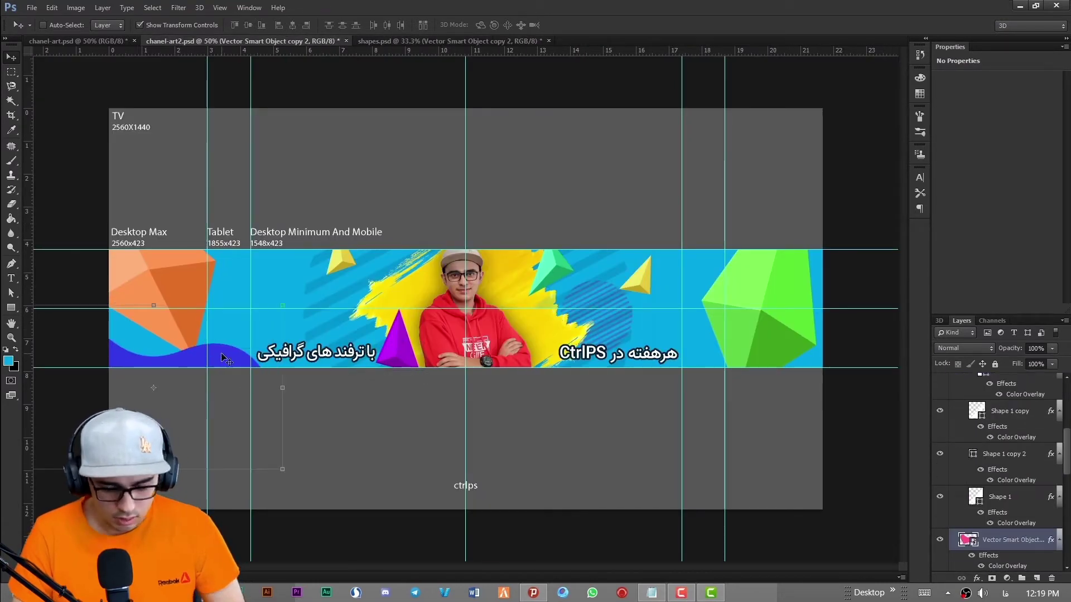
Step: Bring the orange crystal's layer in front of the blue wave
scroll(995, 544, down, 5)
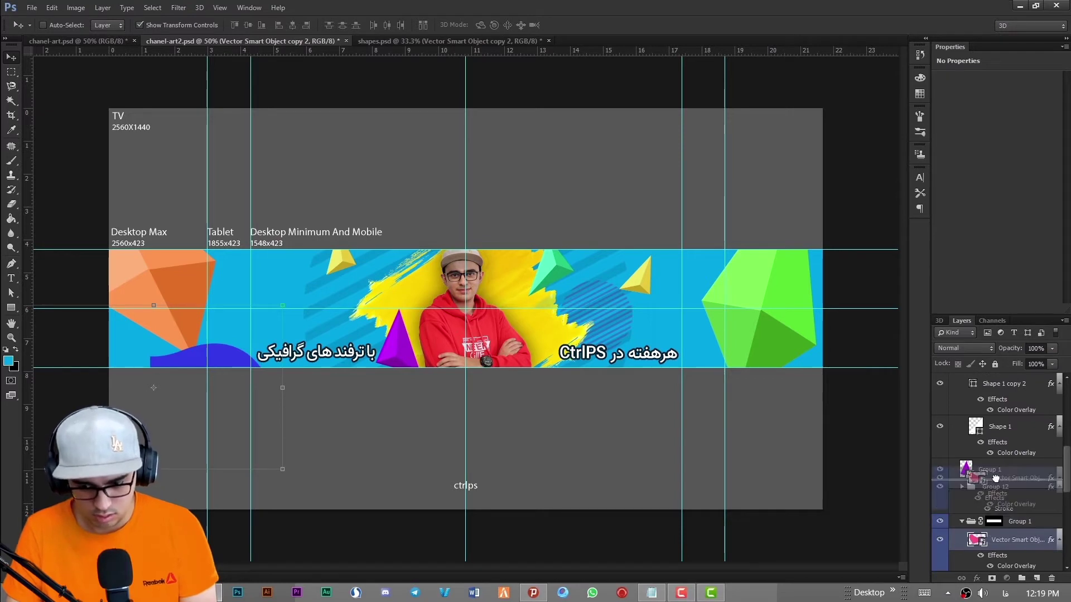
click(973, 421)
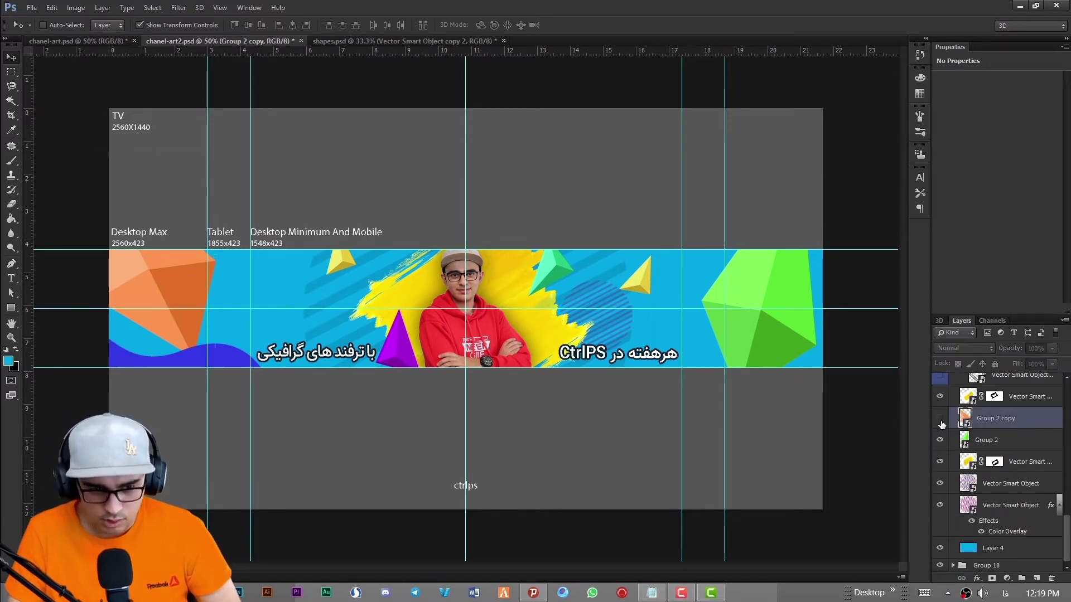
key(ctrl+shift+])
Step: Reposition and slightly rotate the blue wave along the banner's lower-left edge
drag(236, 346, 235, 355)
drag(278, 276, 300, 306)
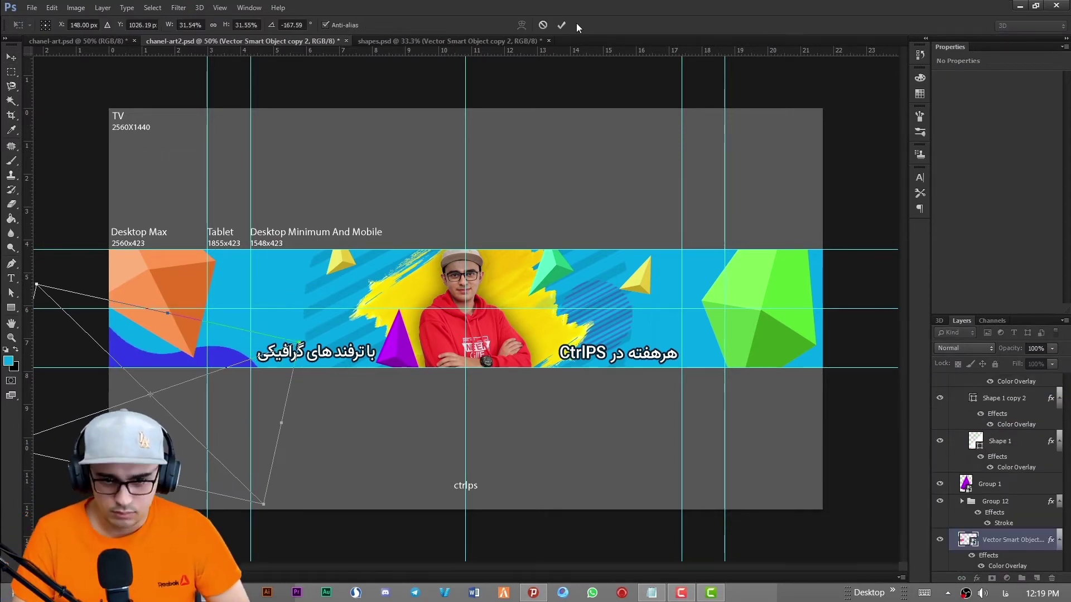
click(561, 25)
Step: Copy the purple wave from shapes.psd to the banner's upper-right corner and send it behind the green crystal, above the blue background
click(519, 40)
drag(628, 137, 814, 260)
key(ctrl+shift+[)
key(ctrl+])
Step: Copy the teal blob from shapes.psd to the banner's lower-left corner behind the orange crystal and blue wave
click(474, 42)
drag(563, 454, 120, 341)
drag(120, 340, 134, 345)
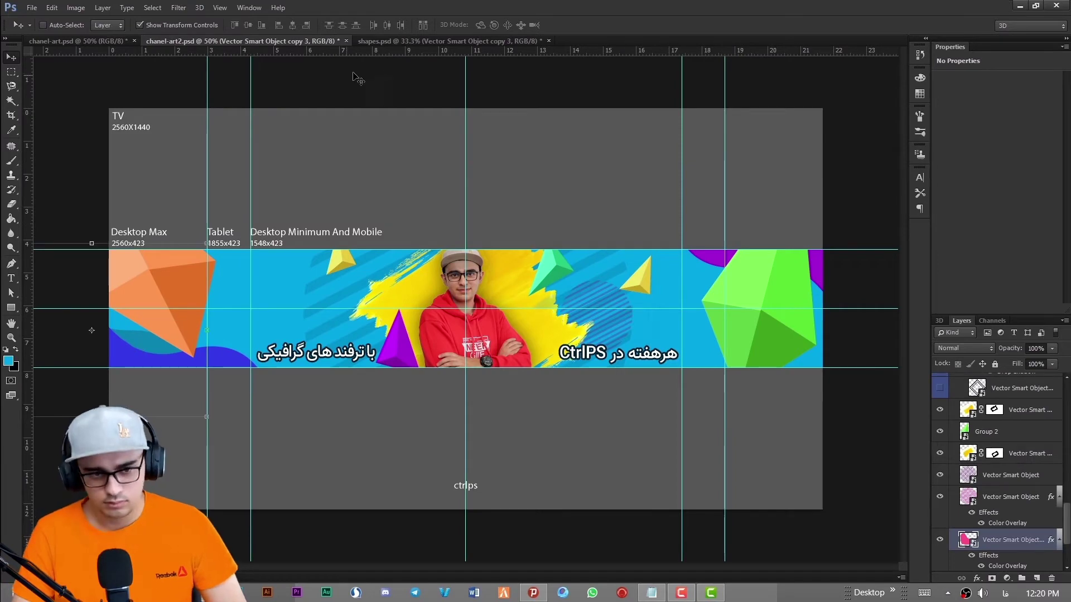
Step: Copy the black outline pattern of cubes, circles and lines from shapes.psd onto the banner, just above the blue background layer
click(450, 41)
ctrl+click(481, 215)
drag(492, 233, 198, 76)
key(ctrl+])
Step: Group the two outline pattern layers and set the group's opacity to 40%
shift+click(1029, 533)
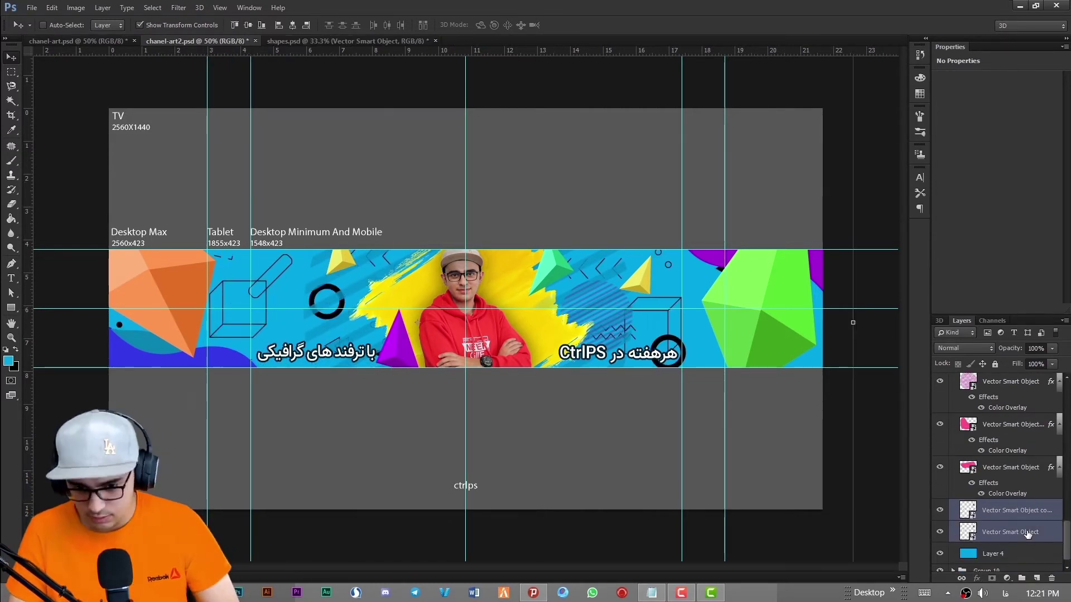
key(ctrl+g)
drag(1014, 349, 979, 349)
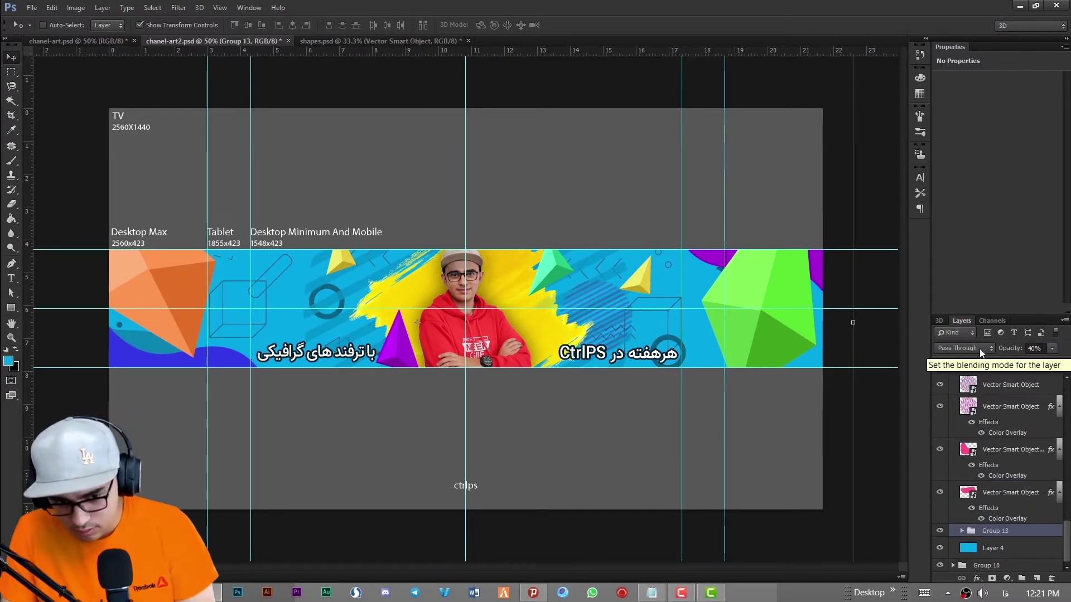
Step: Raise the outline pattern group above the purple wave, the teal blob and the large striped circle
key(ctrl+])
key(ctrl+])
key(ctrl+])
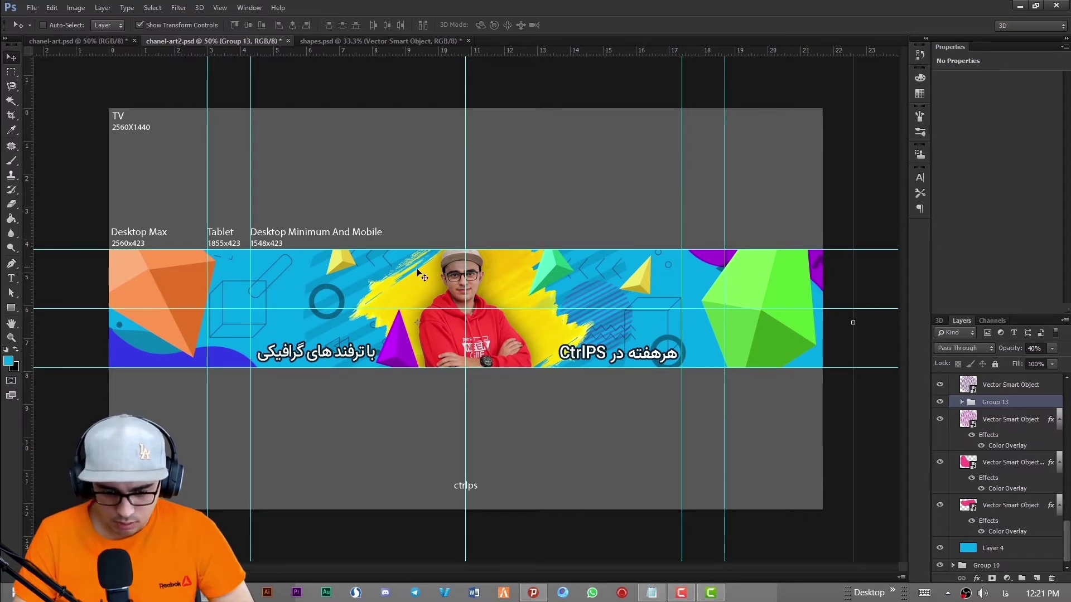
Step: Draw an unfilled square about 644 × 644 px with a 3 pt blue stroke around the portrait
click(11, 307)
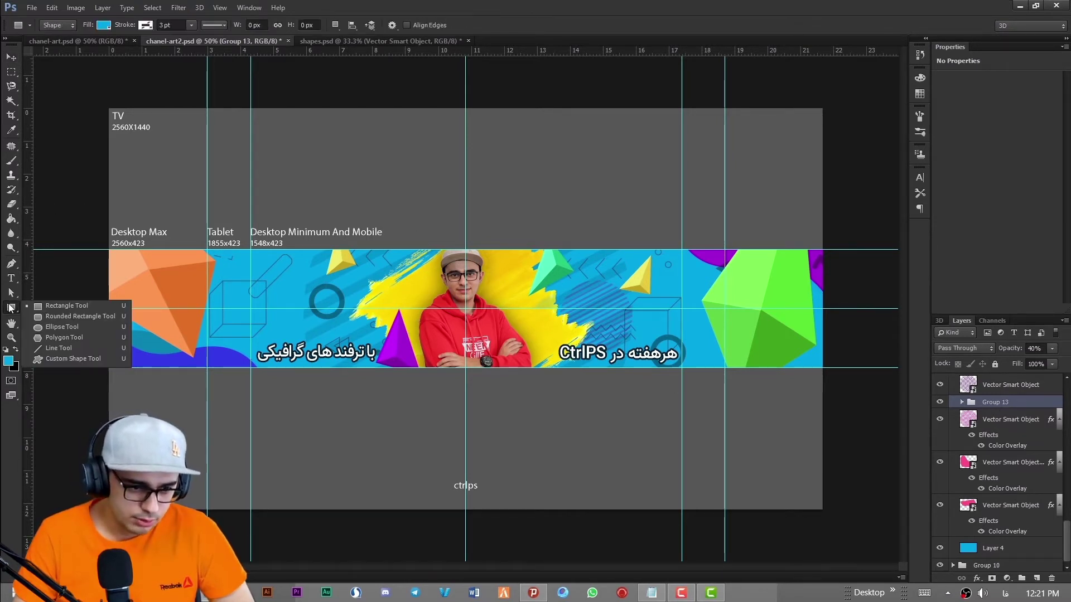
click(36, 307)
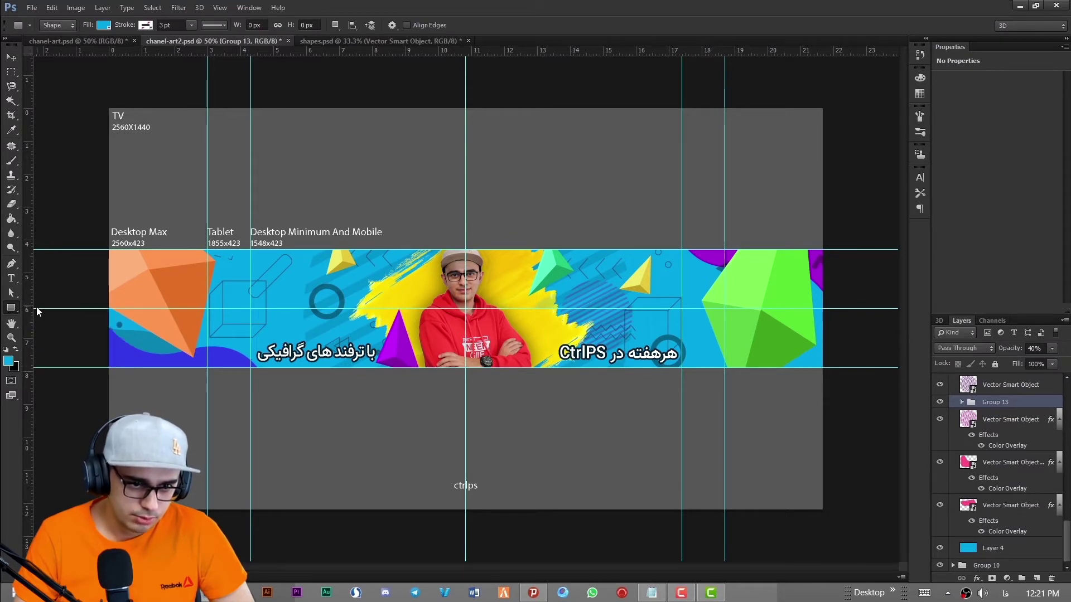
click(105, 24)
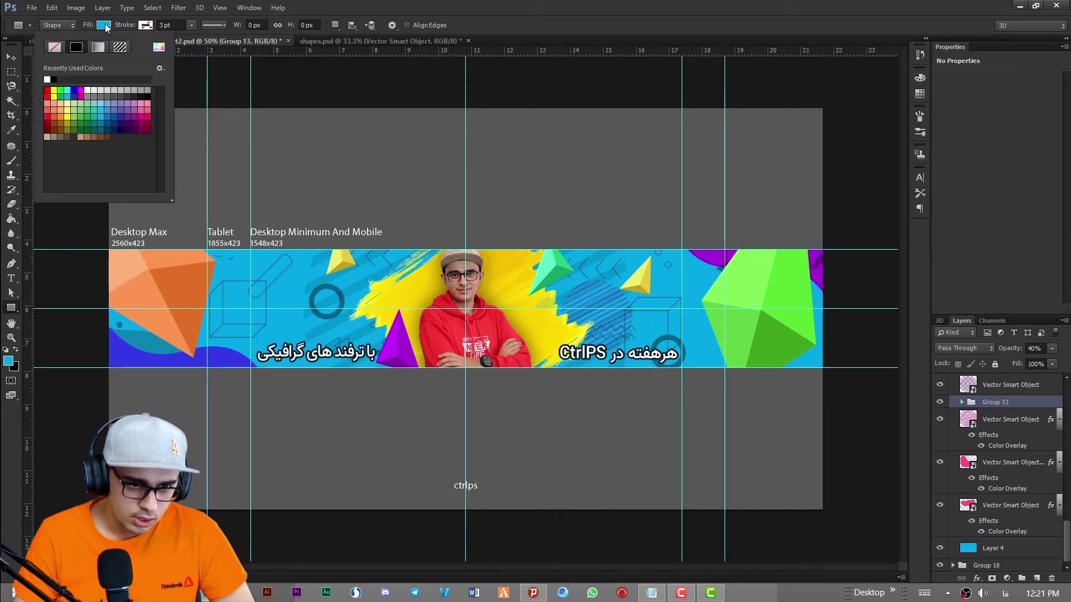
click(65, 48)
click(145, 25)
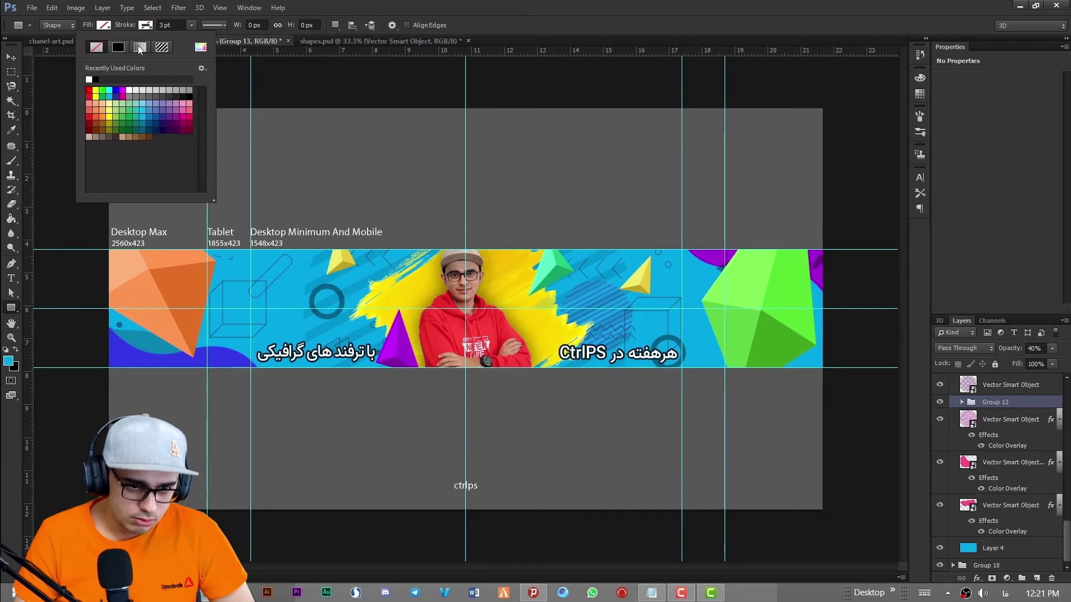
click(115, 90)
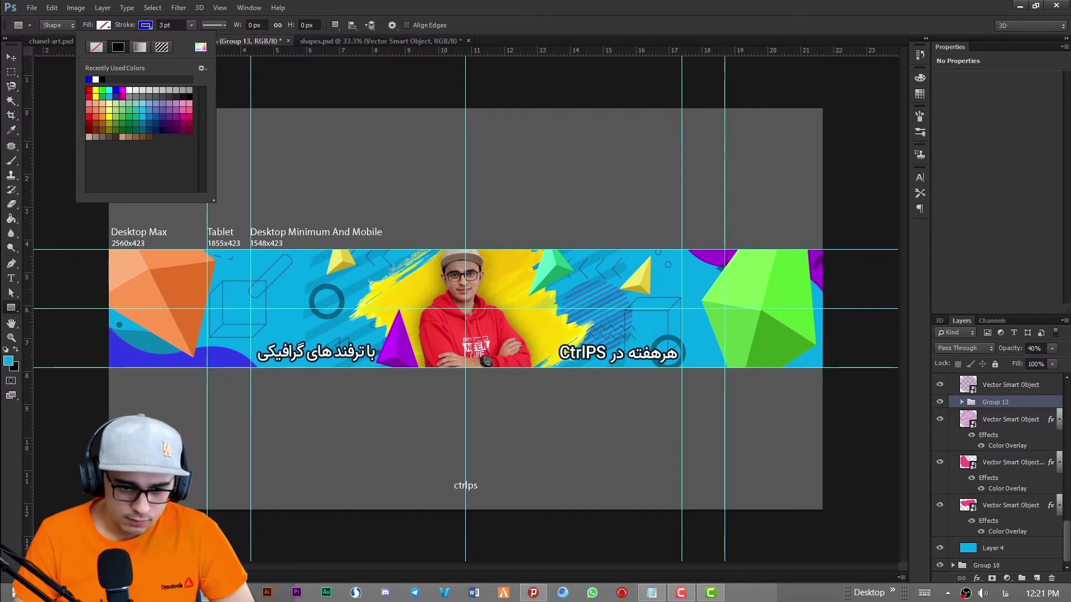
click(380, 241)
mouse_move(385, 233)
mouse_down()
mouse_move(570, 444)
mouse_move(565, 428)
mouse_up()
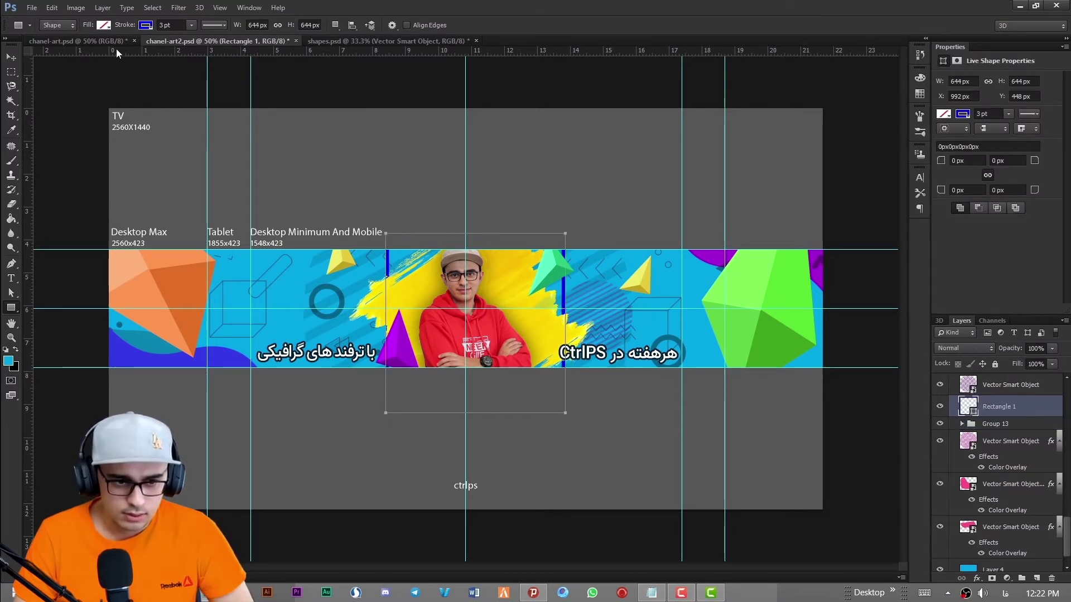
Step: Set the blue square's stroke alignment to center
click(214, 25)
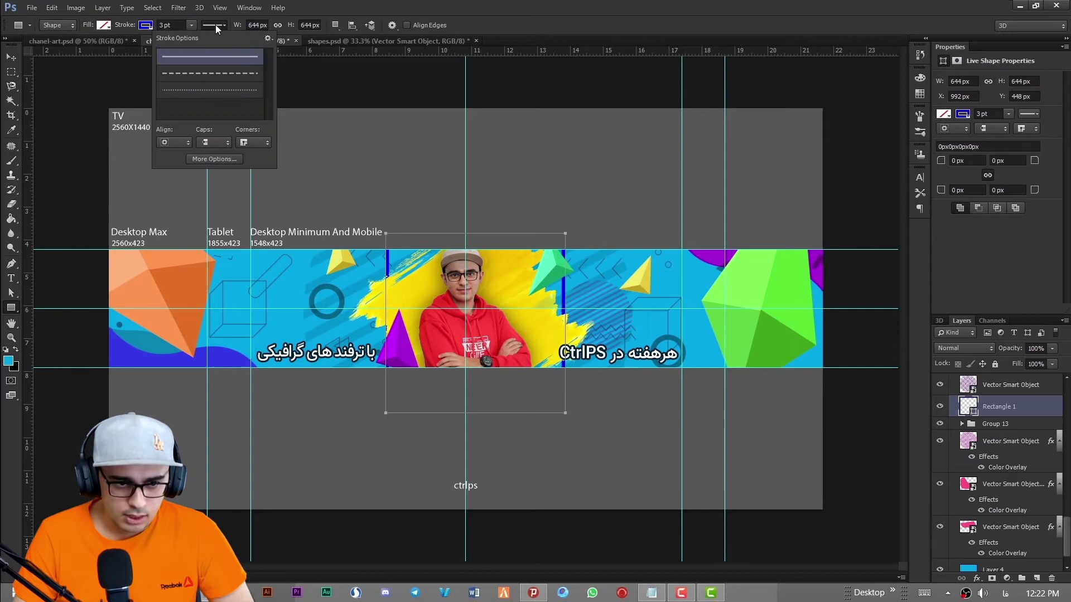
click(182, 143)
click(180, 162)
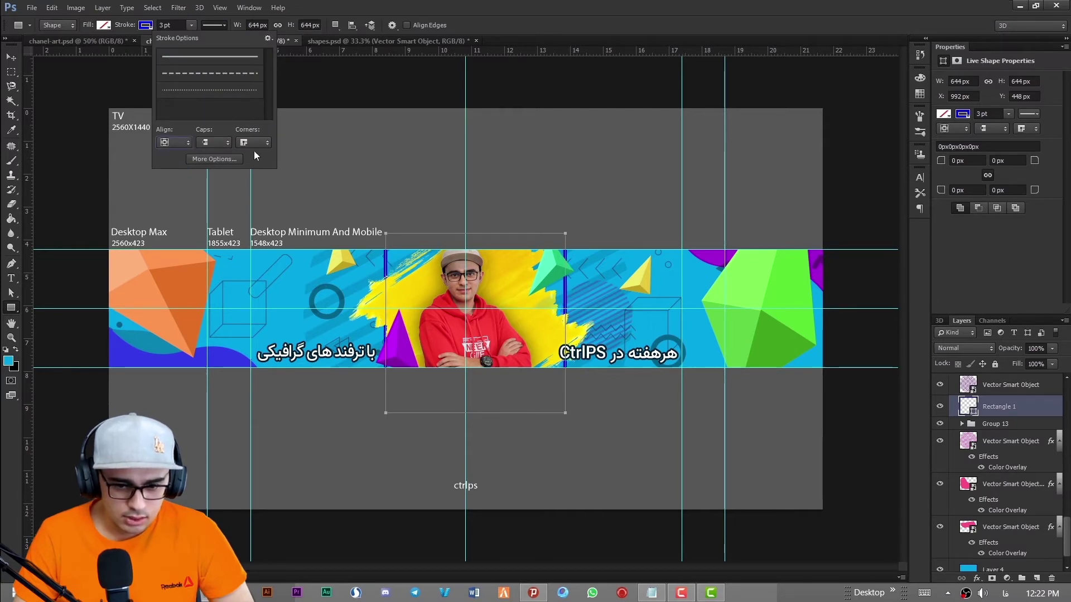
Step: Rotate the blue square outline by about -60° and scale it to about 81% around the portrait
click(11, 57)
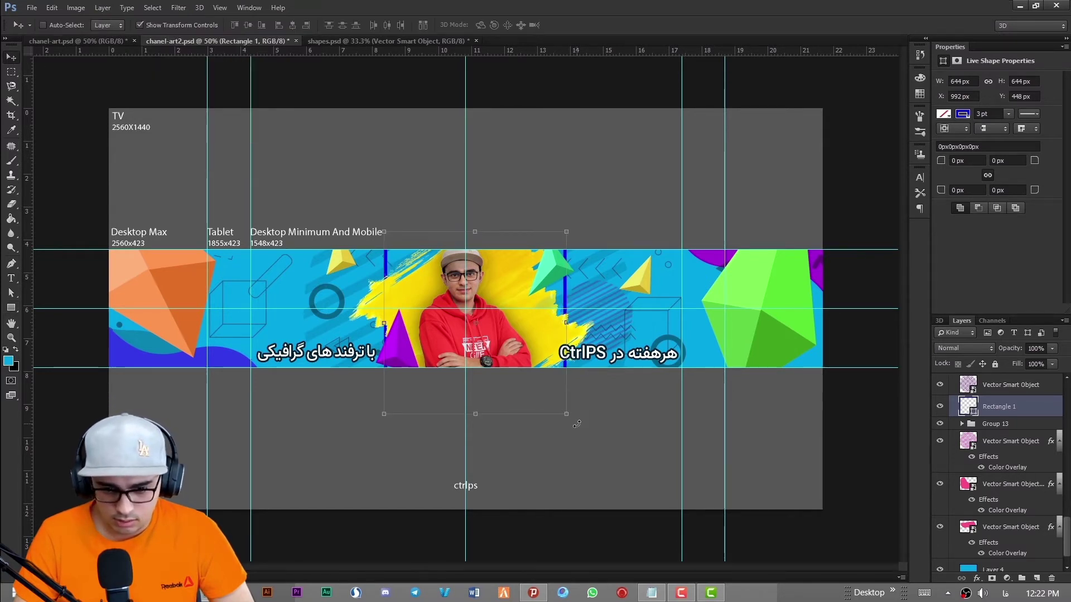
drag(577, 424, 574, 288)
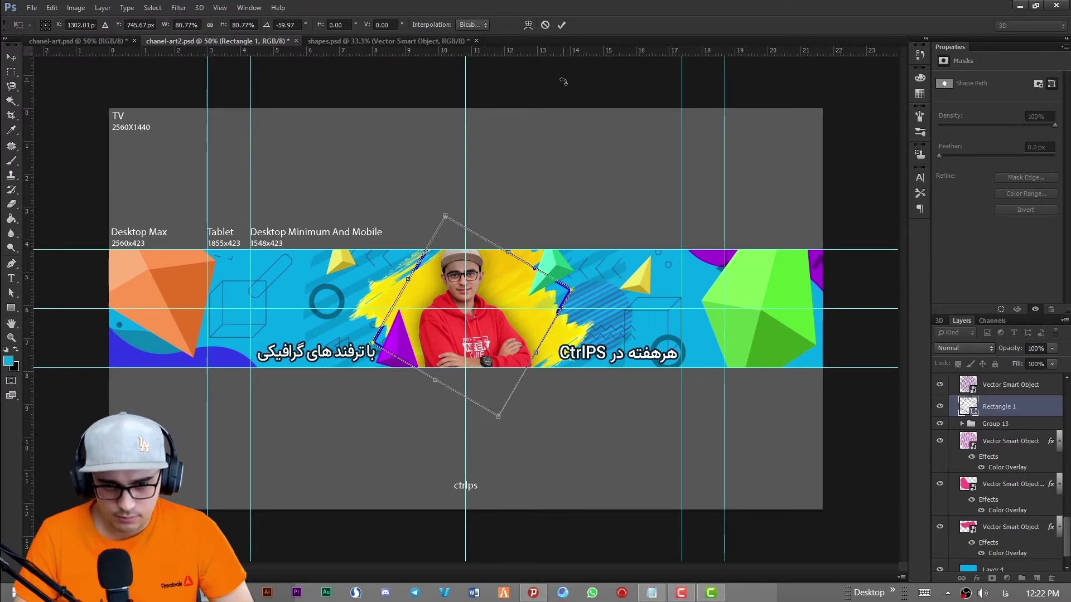
click(560, 24)
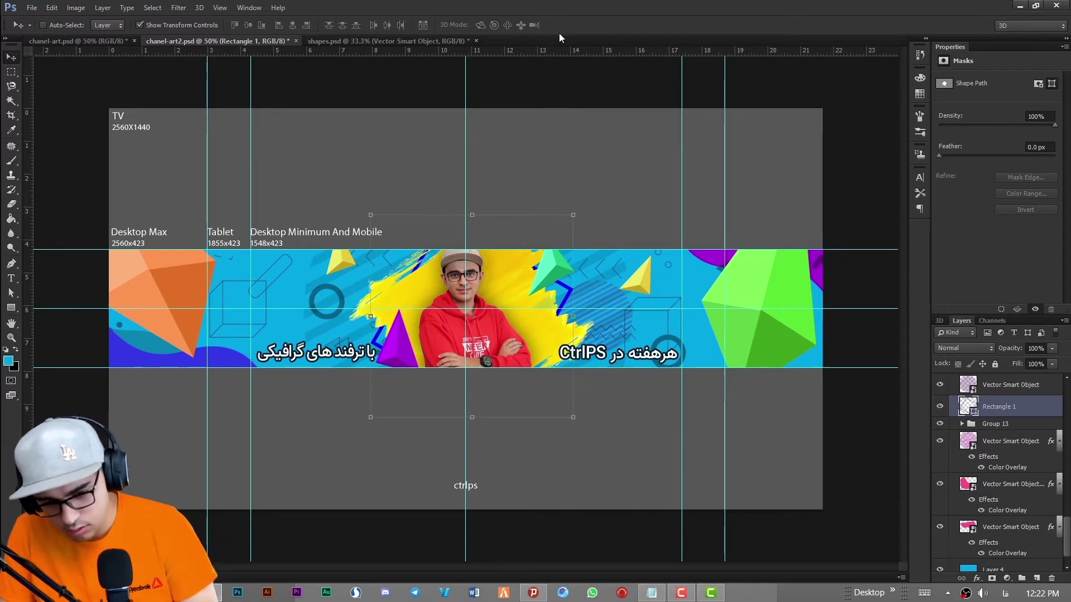
Step: Reorder the square outline's layer so it sits behind the portrait and the upper yellow brush stroke, above the green crystal
key(ctrl+shift+bracketright)
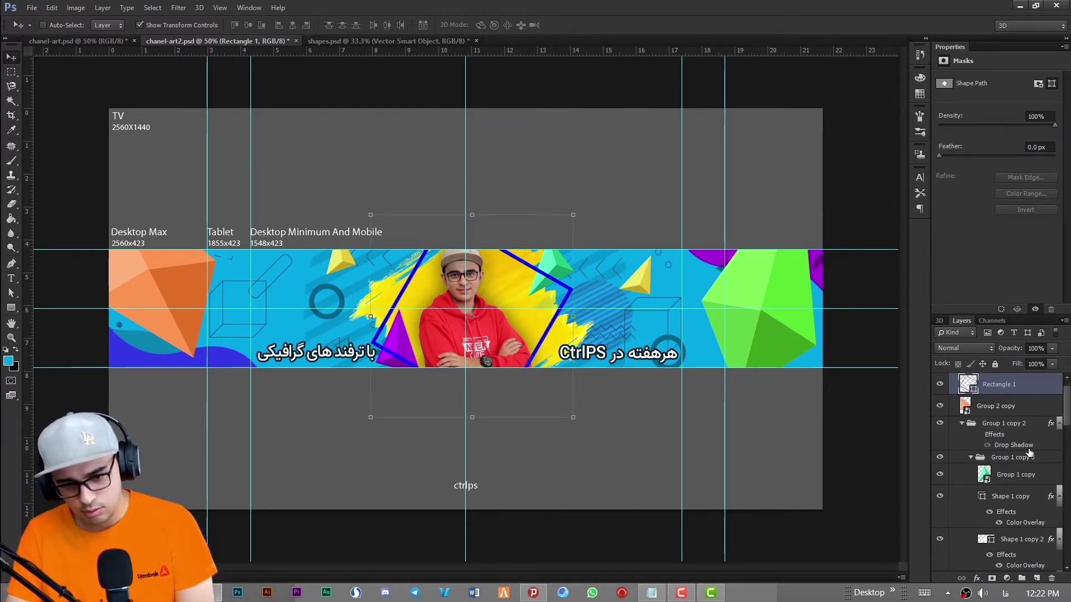
scroll(1004, 474, down, 5)
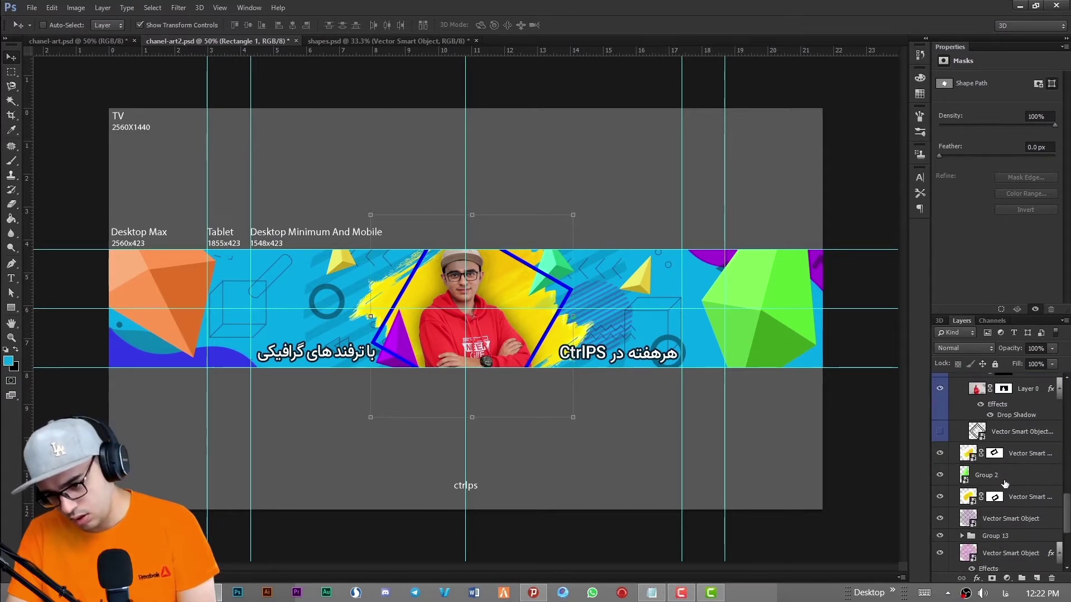
scroll(1003, 476, up, 4)
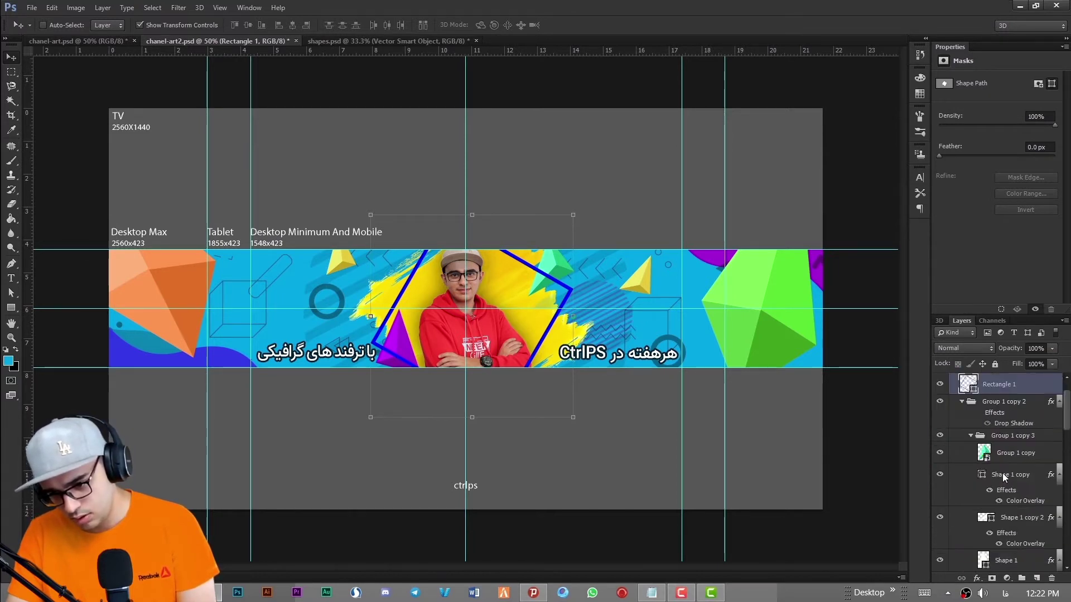
scroll(1002, 474, down, 5)
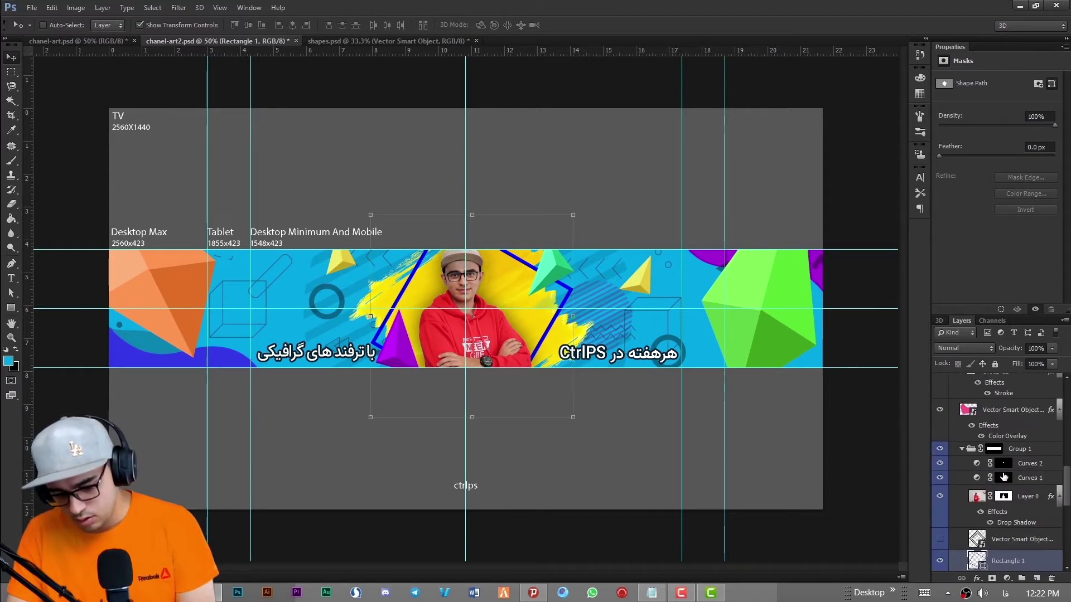
scroll(1004, 477, down, 1)
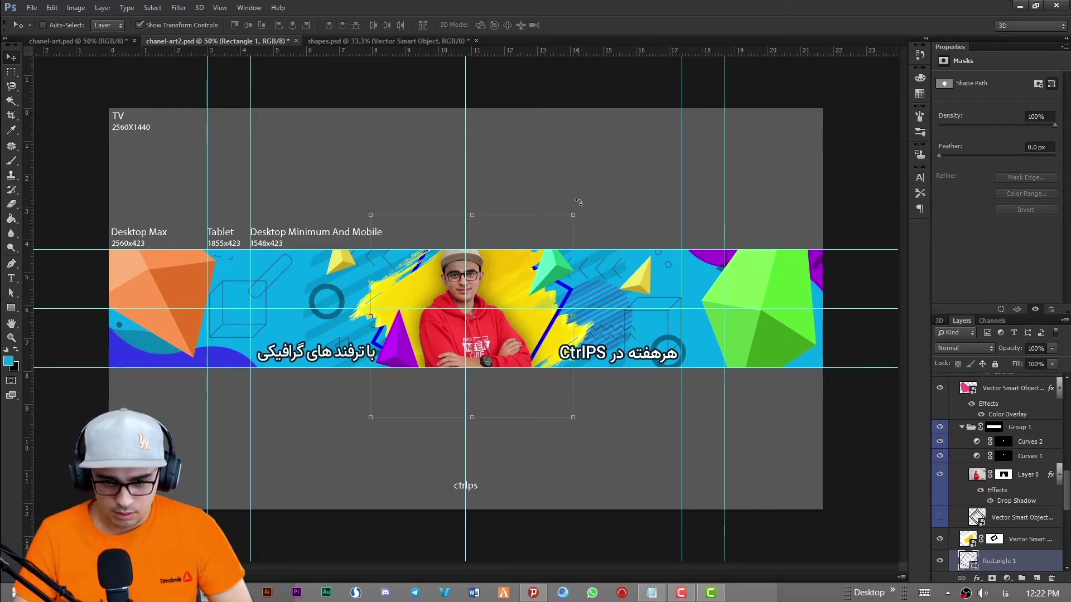
Step: Rotate the square outline slightly more and nudge it upward behind the portrait
drag(579, 201, 596, 212)
drag(558, 298, 557, 294)
click(561, 25)
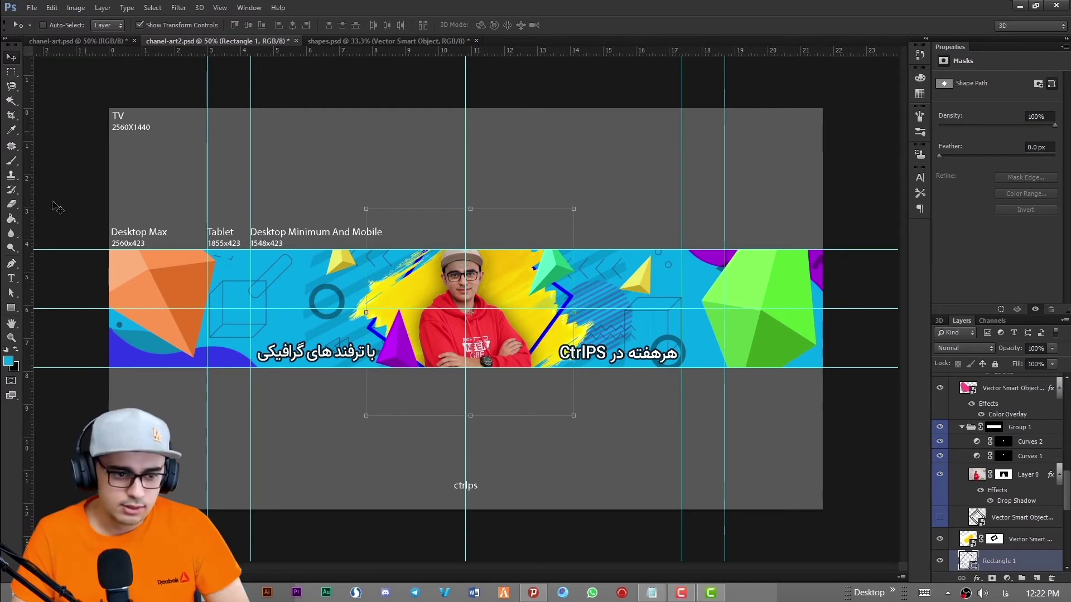
Step: Try a dark teal stroke colour, #003b51, on the square outline
right_click(11, 308)
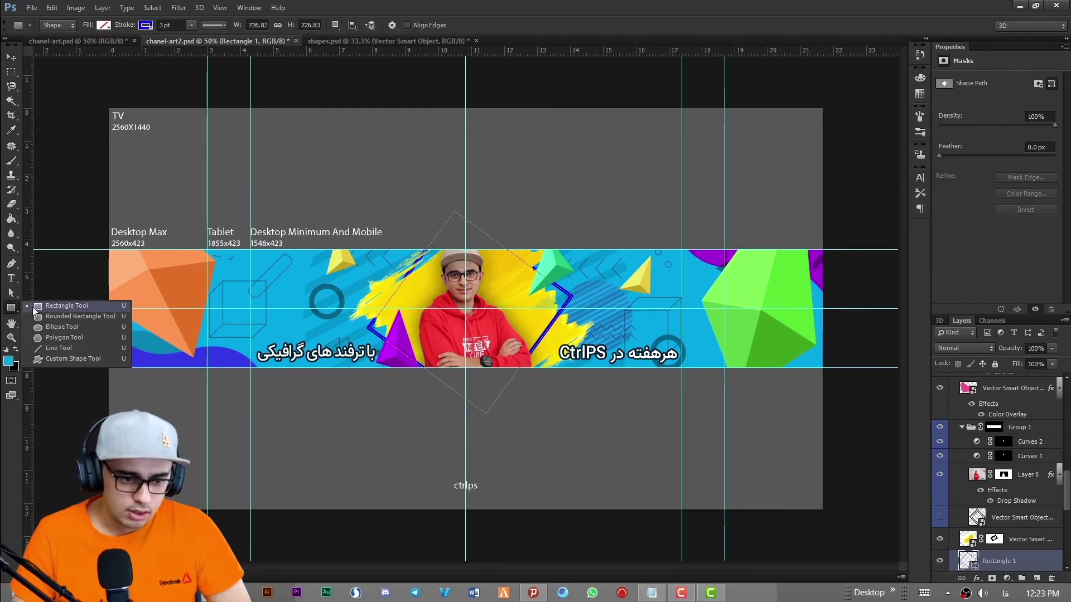
click(141, 27)
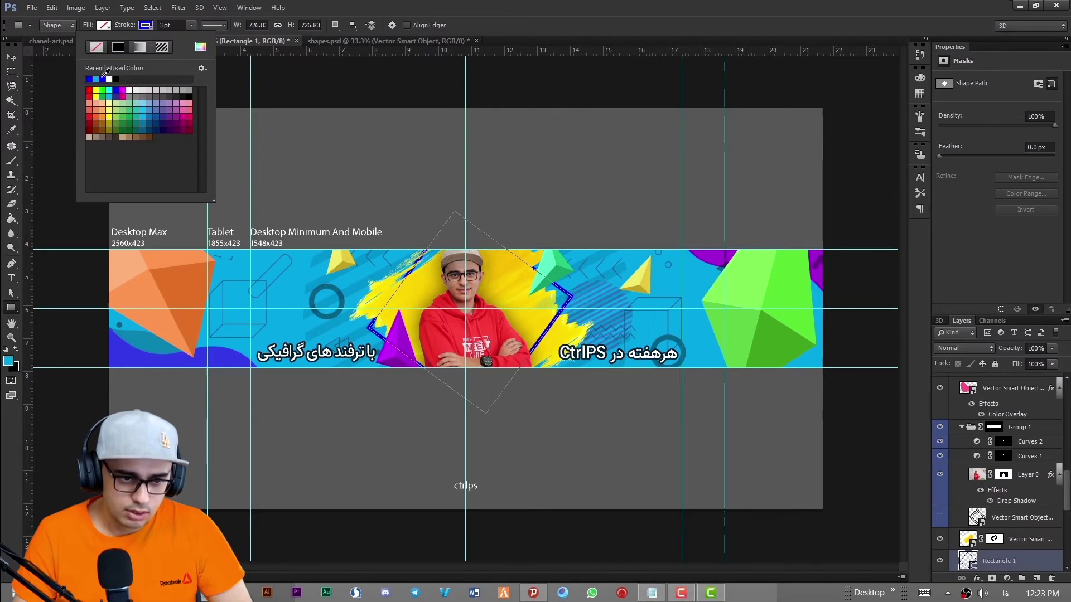
click(199, 47)
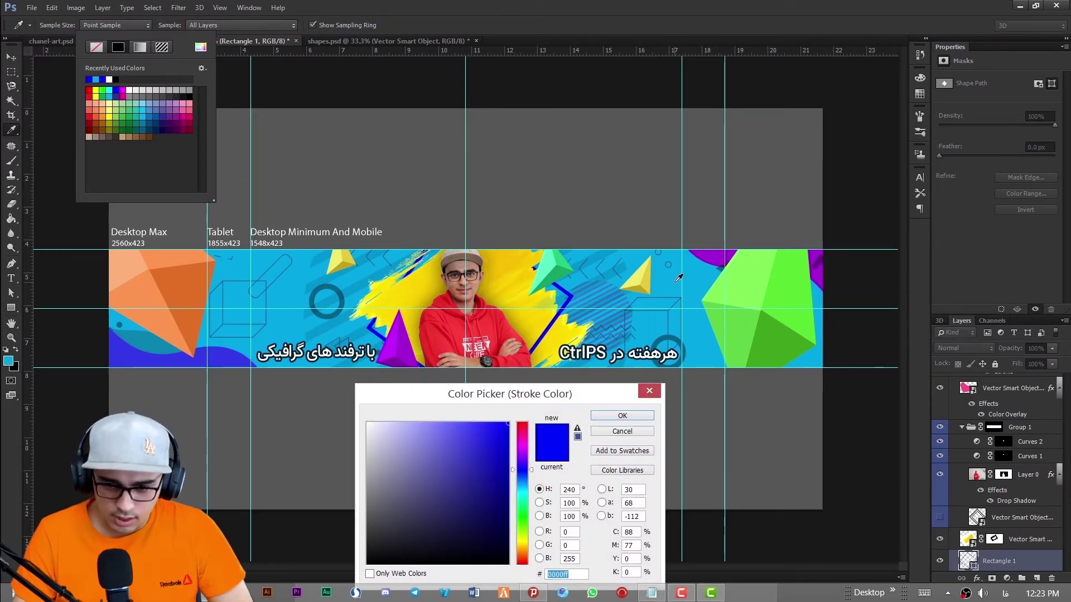
click(641, 321)
drag(505, 440, 516, 519)
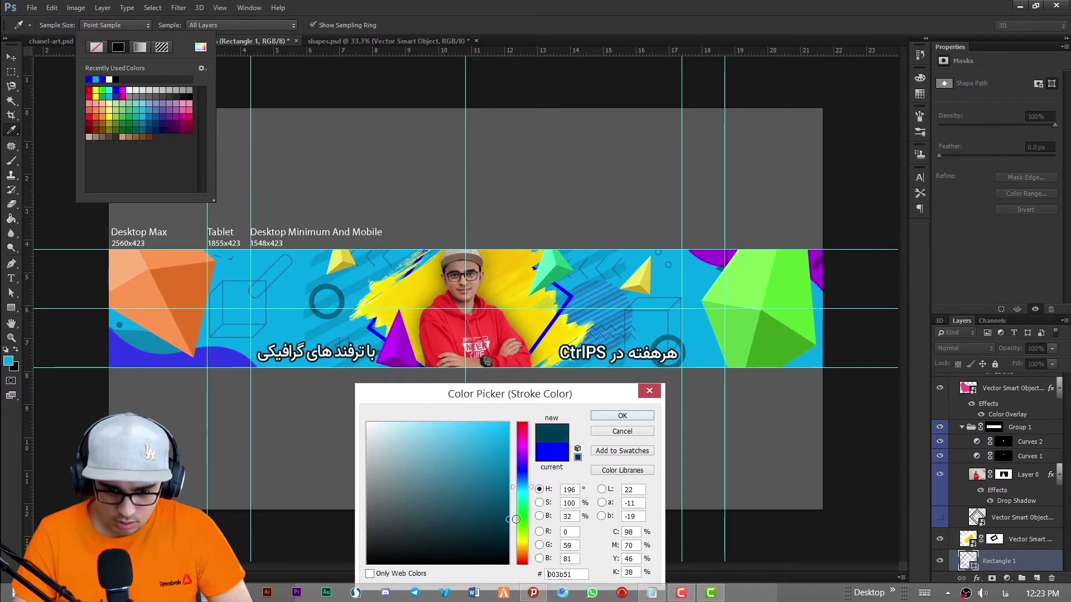
click(614, 418)
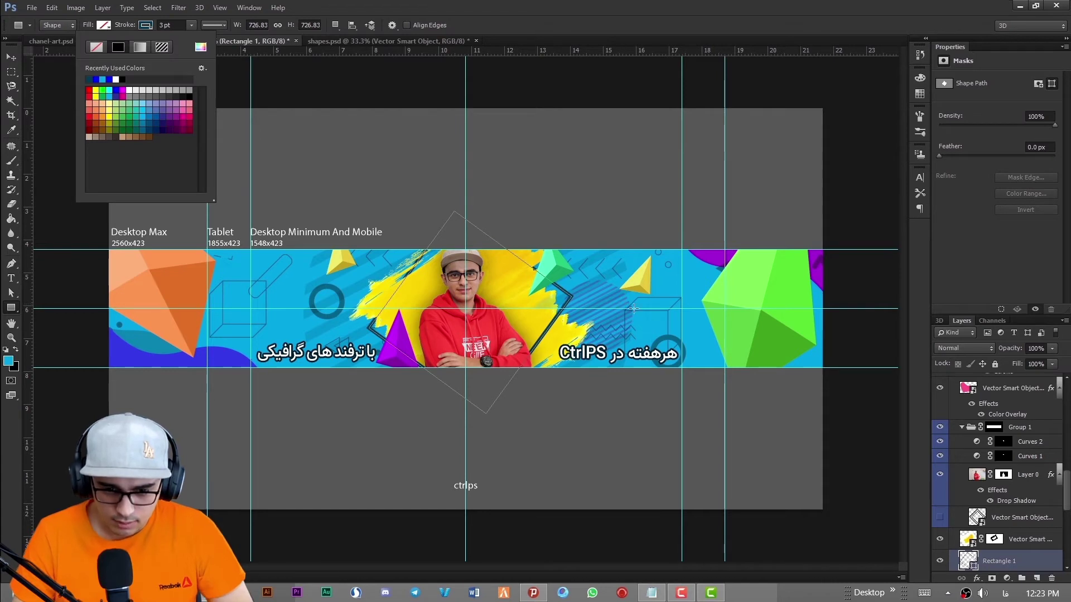
Step: Return the square outline's stroke to blue and adjust it to a slightly darker shade
click(111, 78)
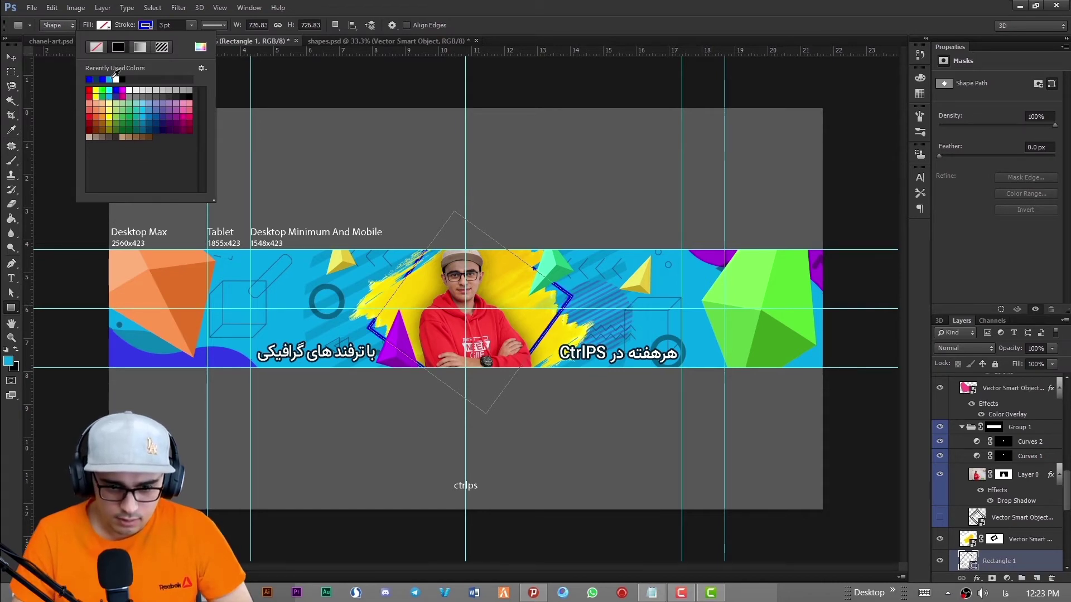
click(201, 47)
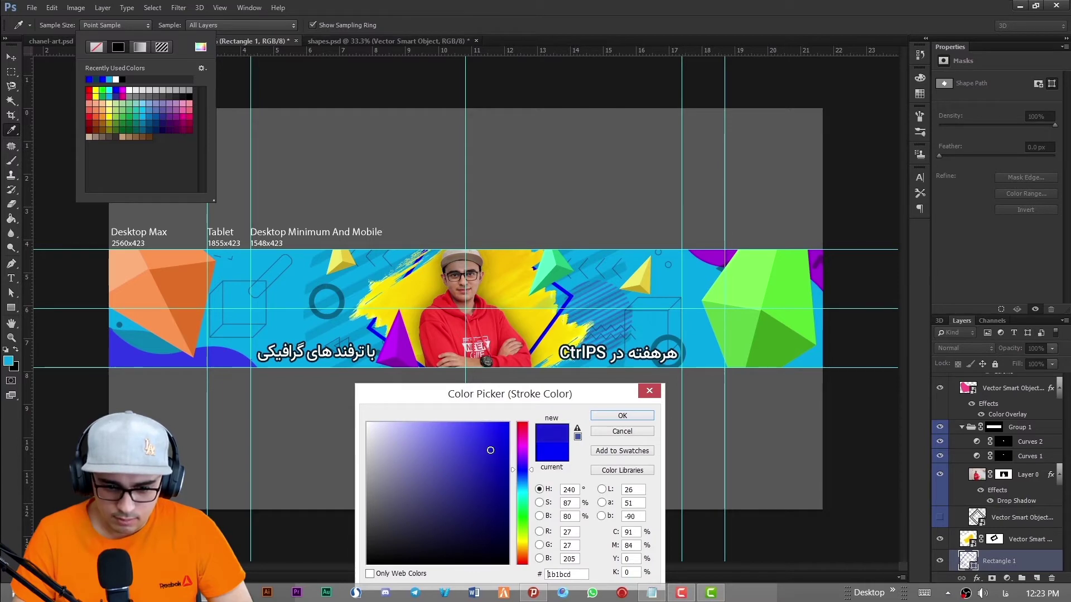
click(518, 471)
drag(518, 472, 517, 474)
click(640, 416)
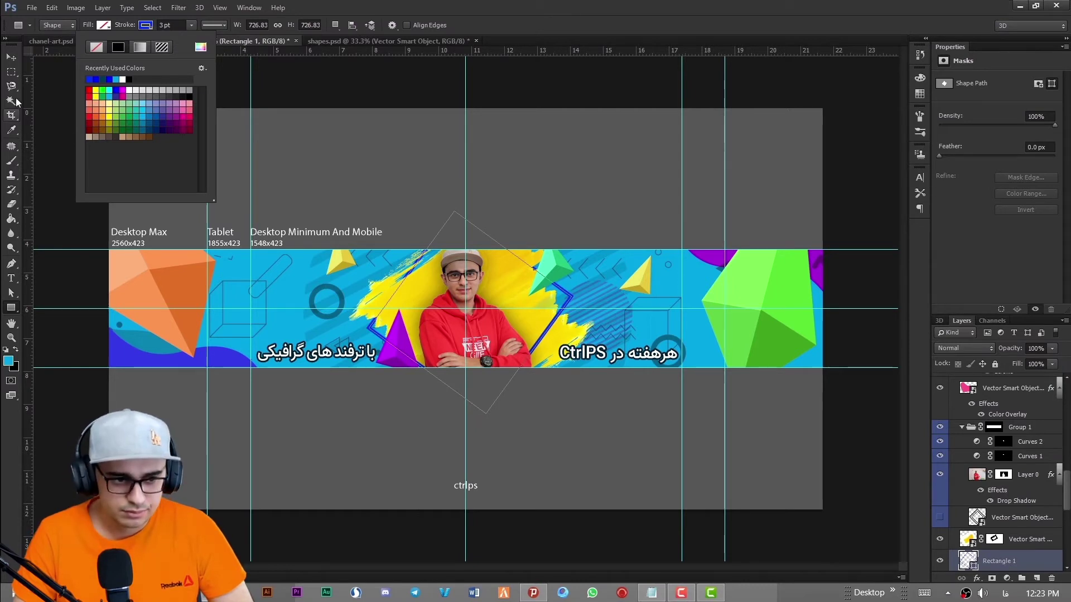
Step: Apply a Gaussian Blur with a 10.0 px radius to the large orange crystal
key(m)
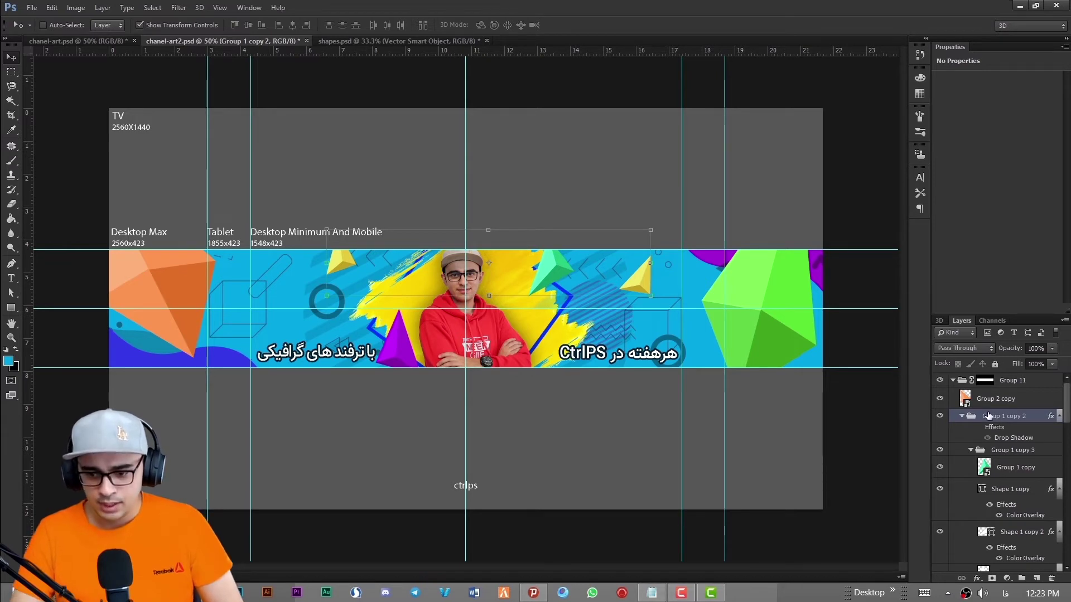
click(984, 399)
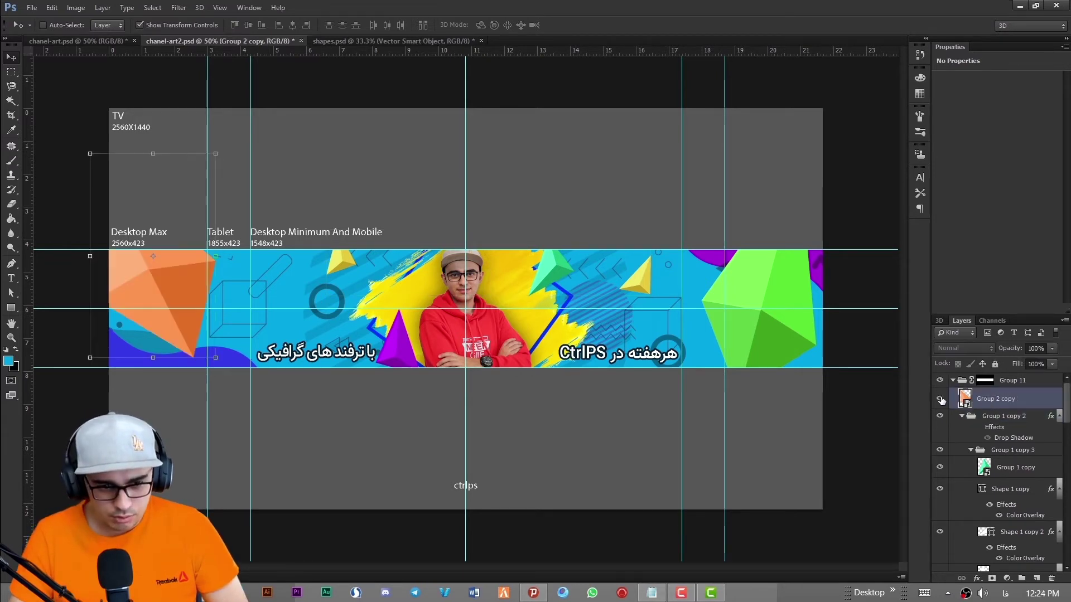
click(177, 8)
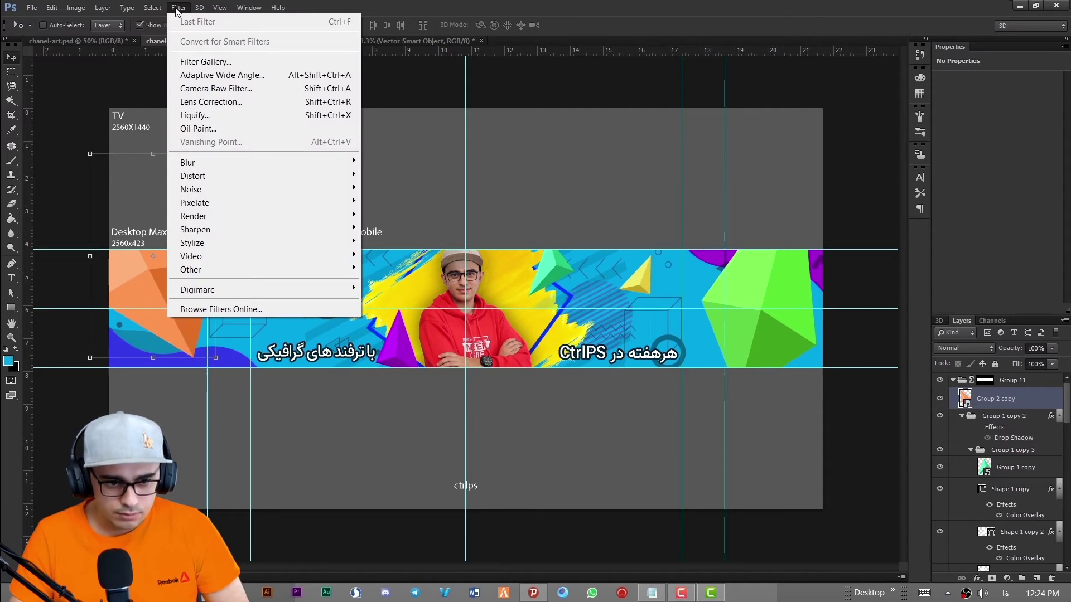
mouse_move(340, 162)
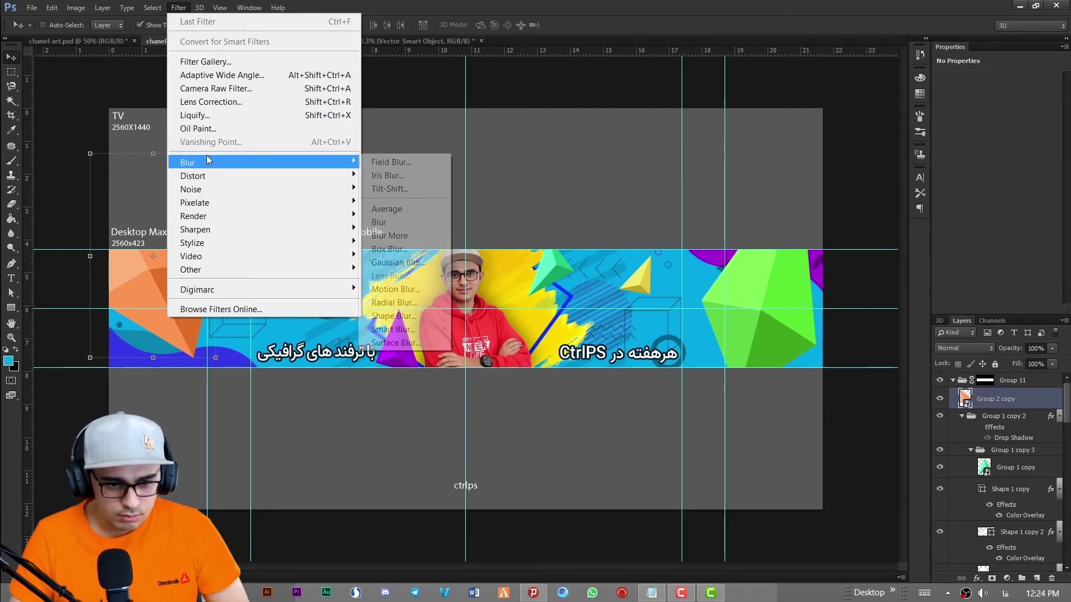
click(398, 262)
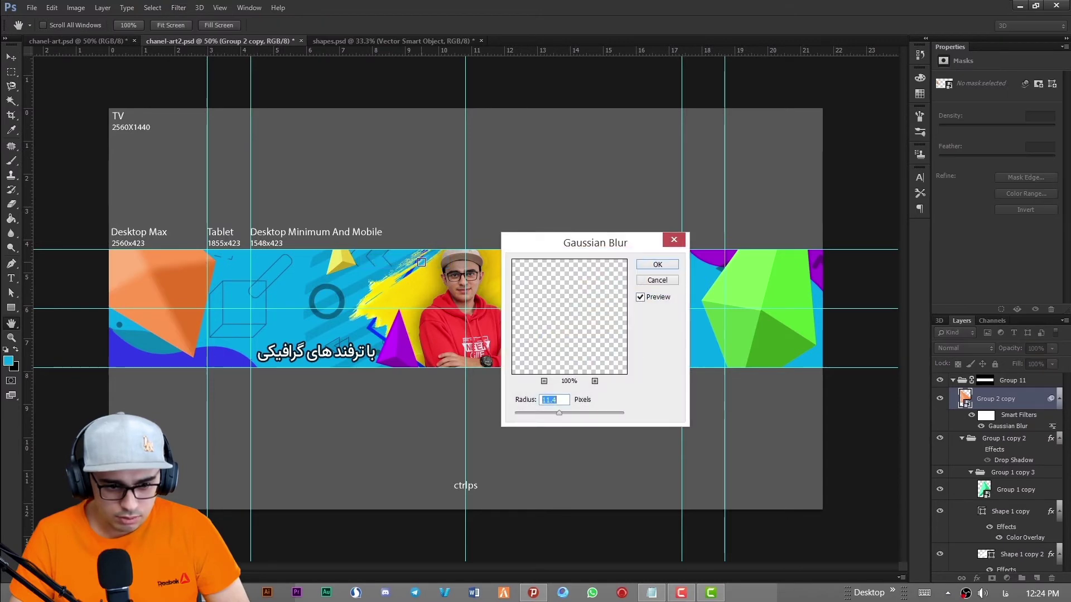
drag(558, 414, 557, 412)
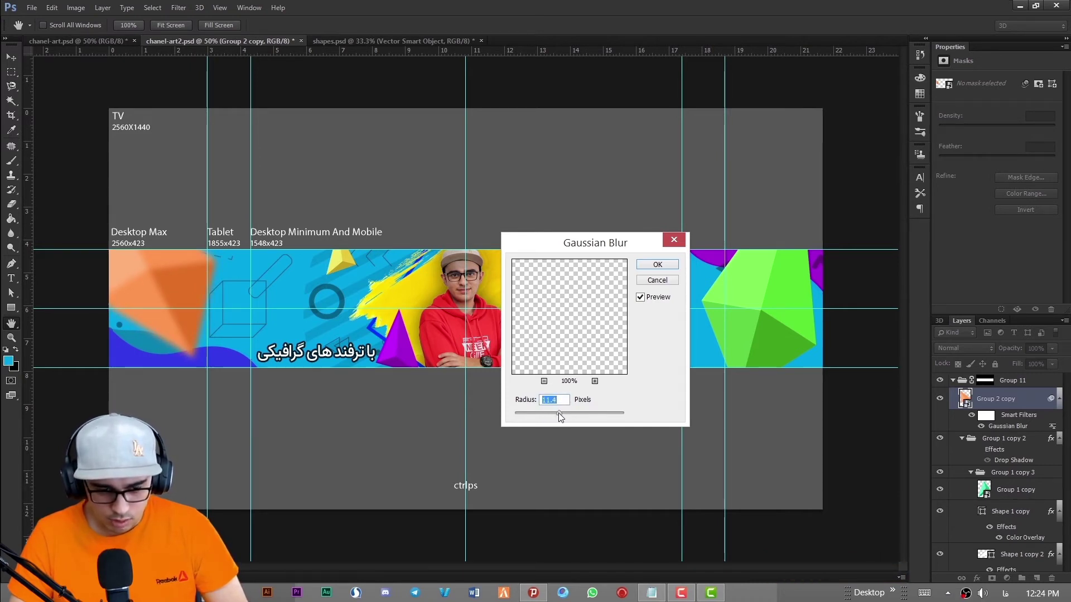
mouse_move(558, 412)
mouse_down()
mouse_move(544, 413)
mouse_move(558, 413)
mouse_up()
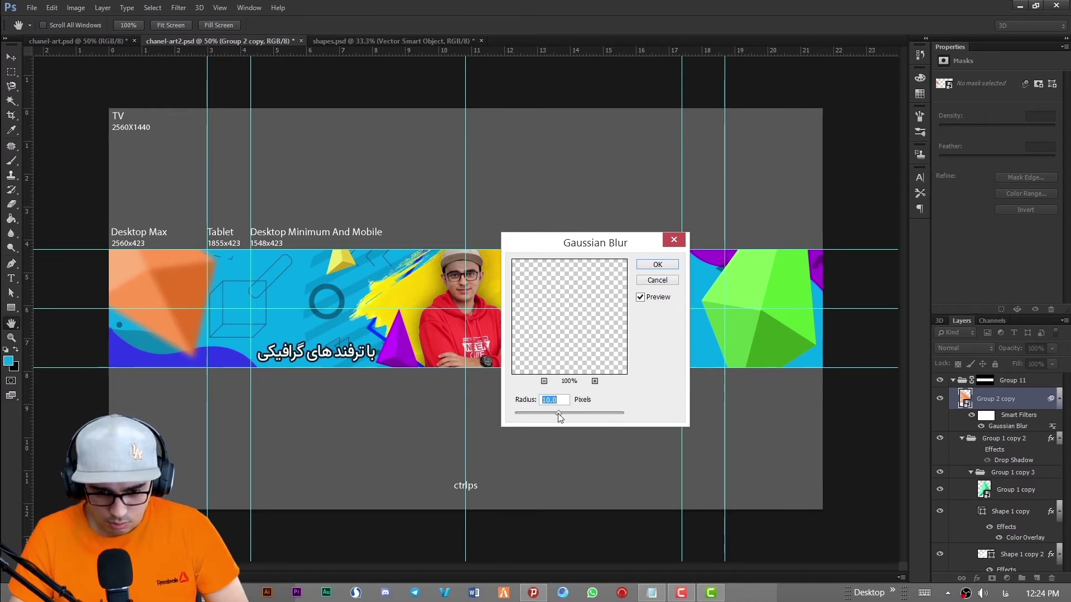
click(657, 265)
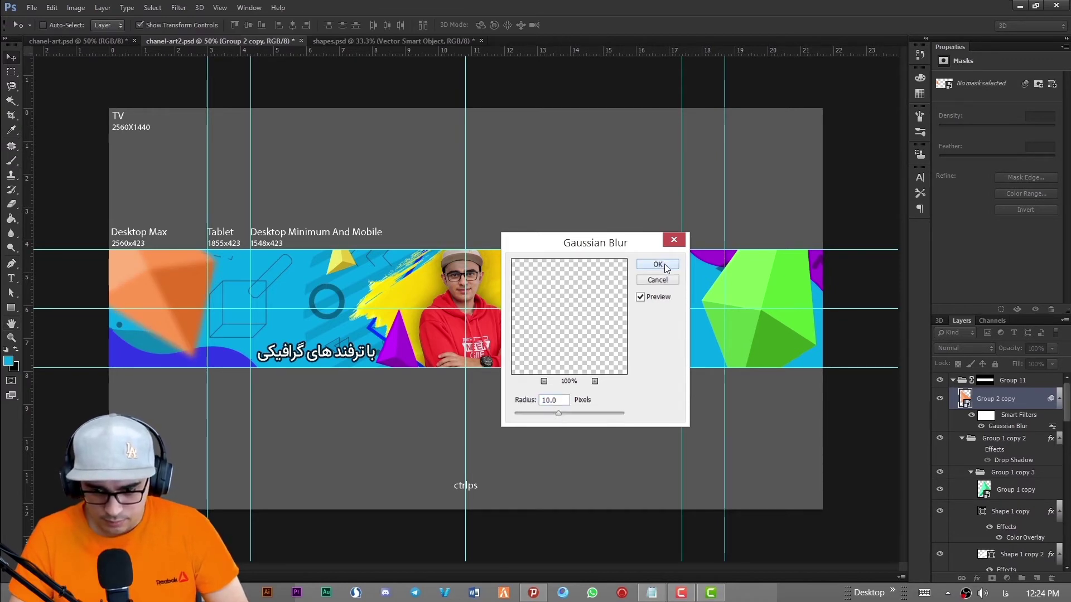
Step: Apply a Gaussian Blur with a 10.0 px radius to the large green crystal
ctrl+click(779, 286)
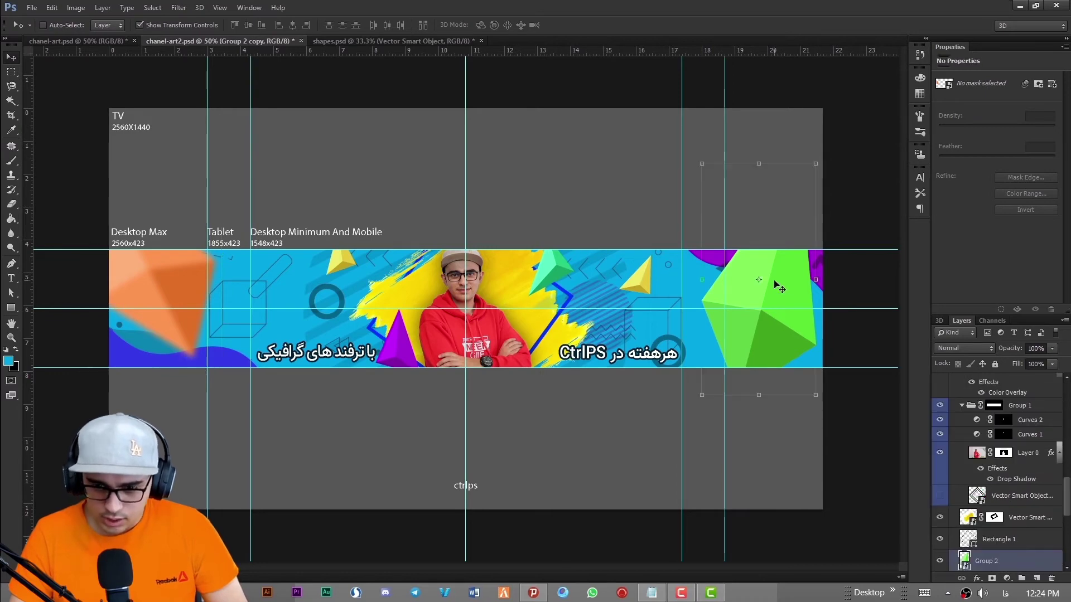
click(177, 8)
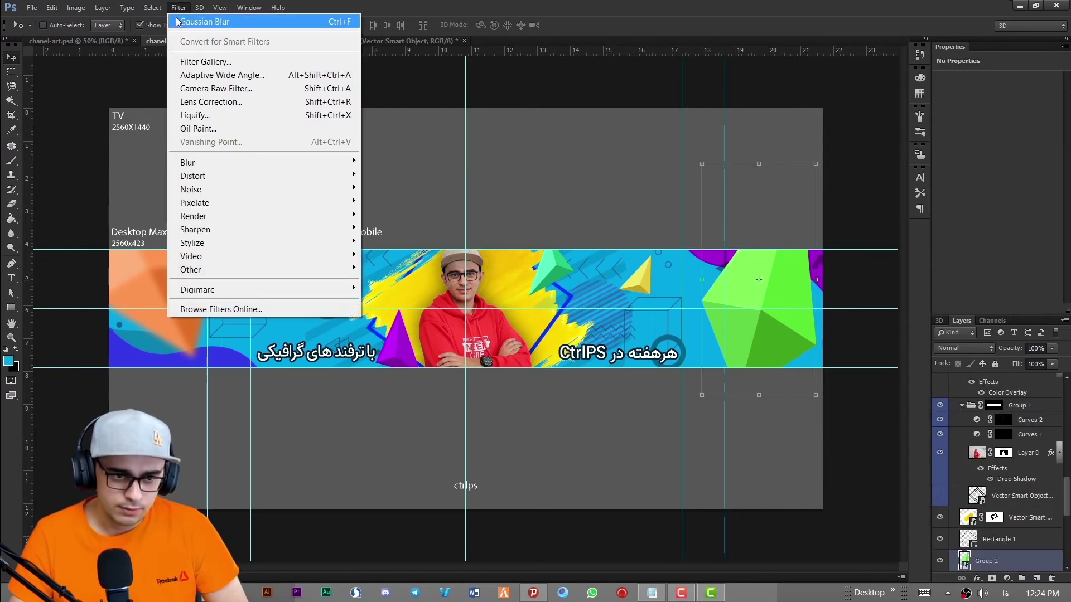
click(204, 22)
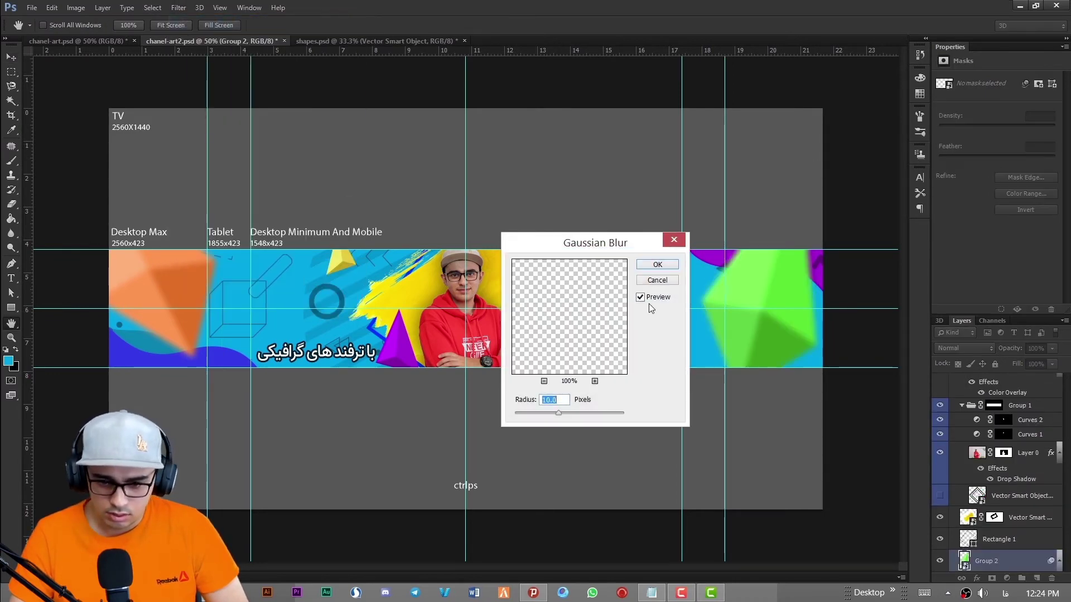
click(646, 265)
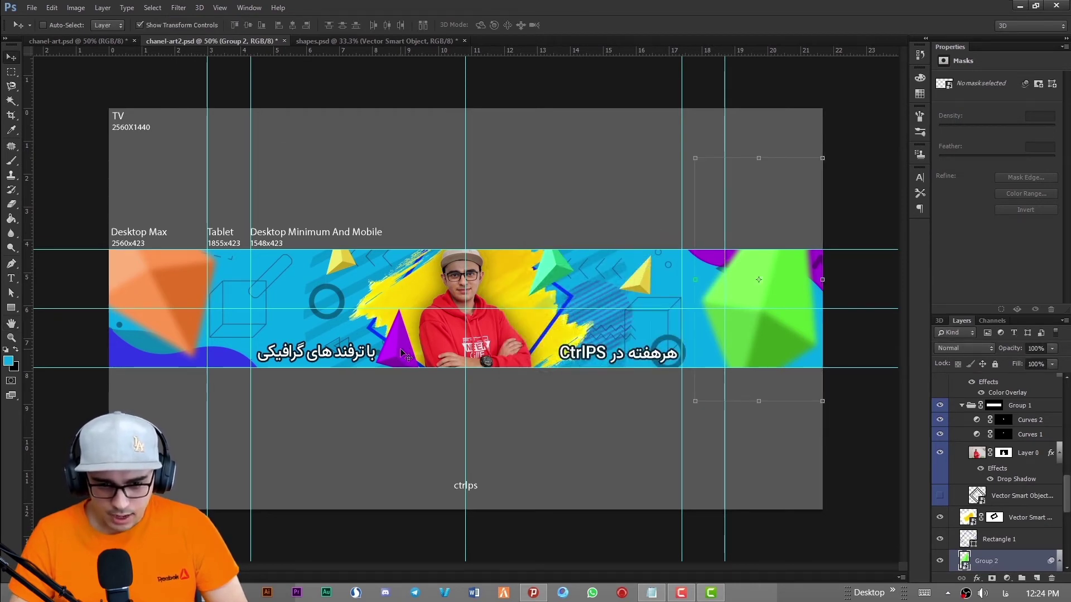
Step: Apply a Gaussian Blur with a radius of about 5.7 px to the small mint-green pyramid beside the portrait
ctrl+click(558, 267)
click(179, 7)
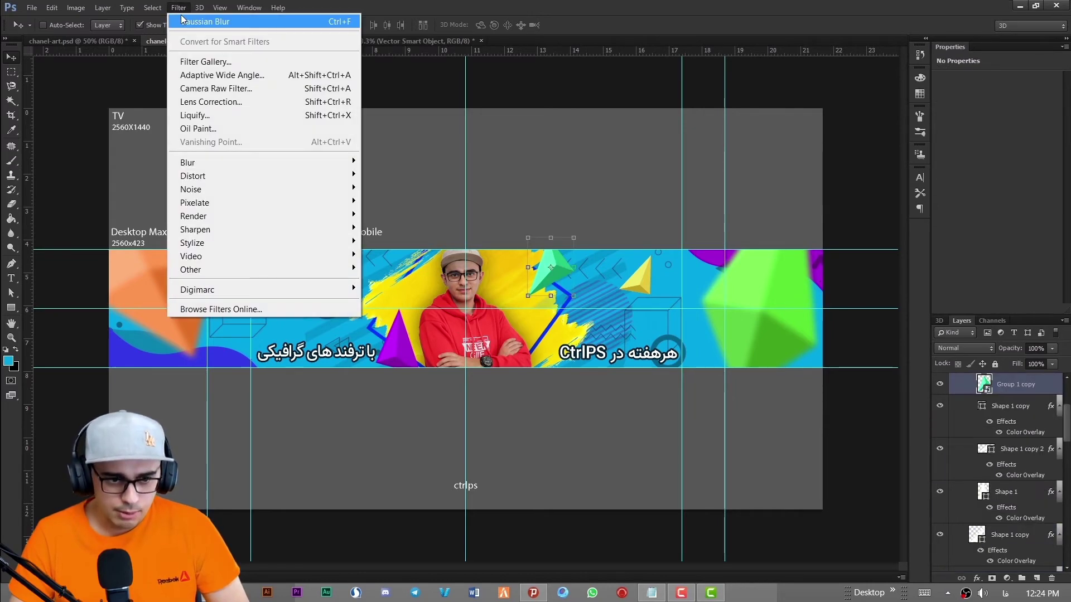
click(201, 19)
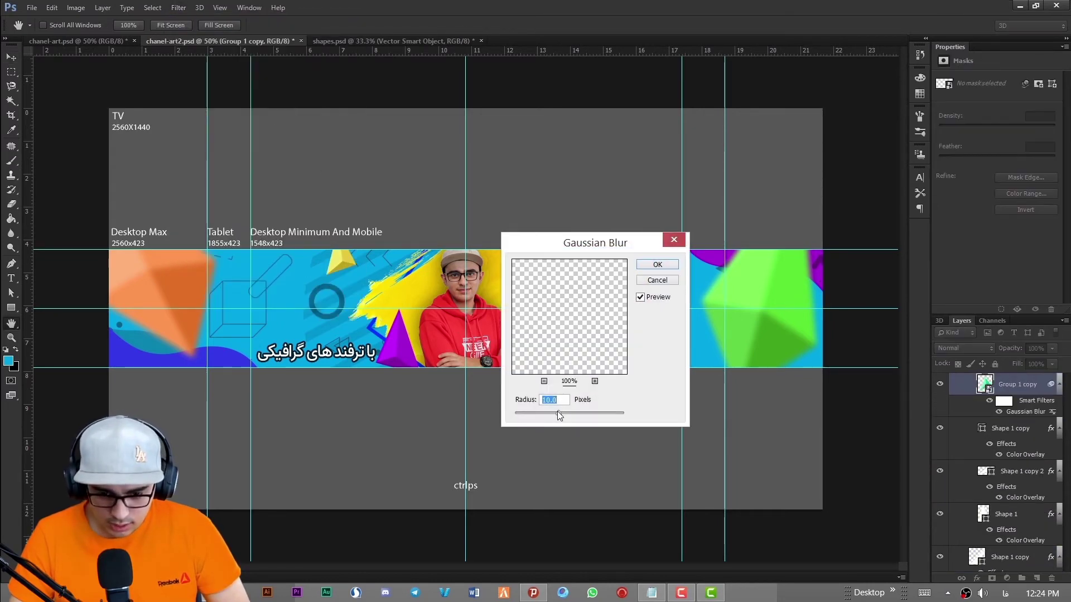
drag(546, 413, 544, 413)
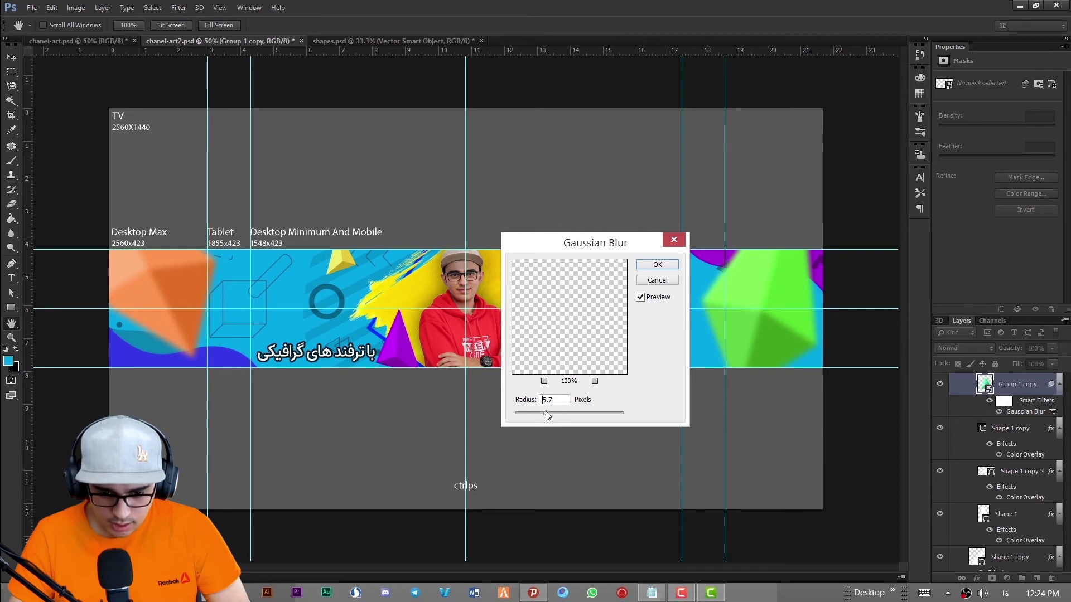
click(647, 265)
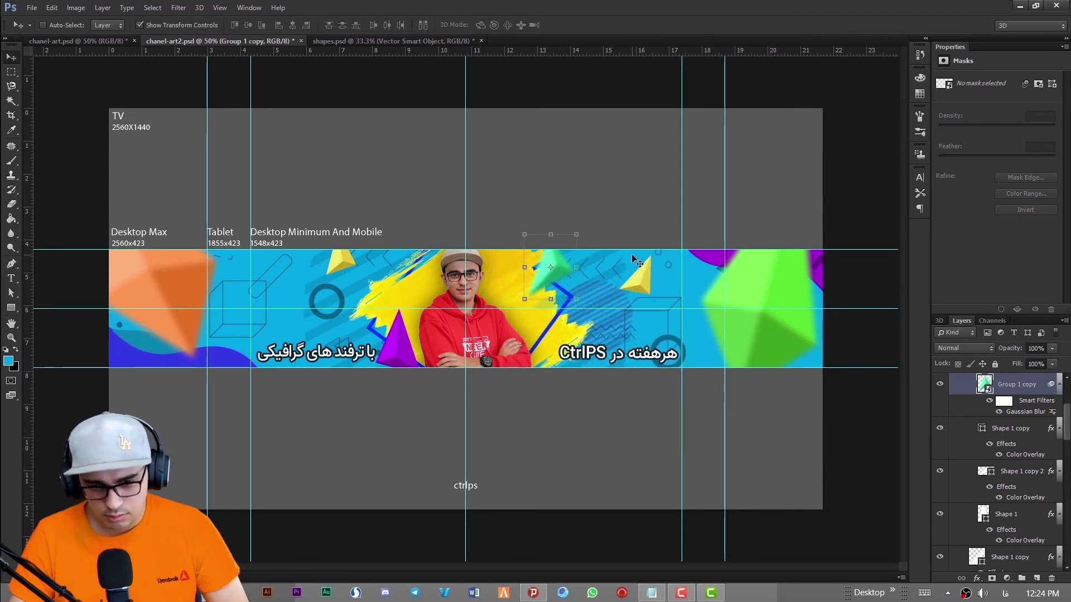
Step: Select the purple pyramid beside the portrait and toggle its layer's visibility to check it is the right one
ctrl+click(420, 344)
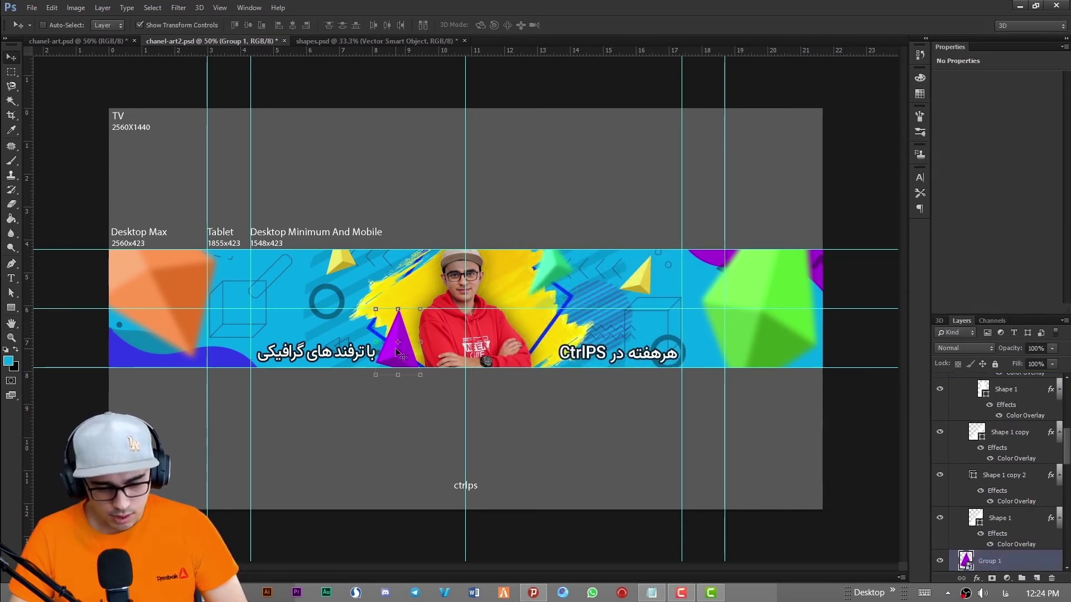
click(178, 8)
click(205, 21)
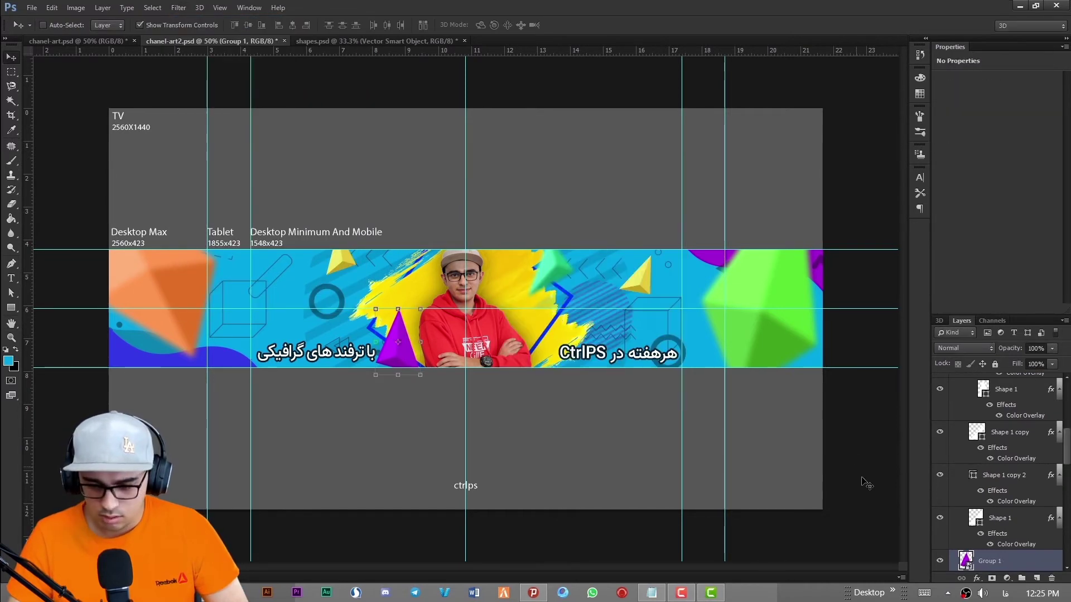
scroll(968, 496, down, 2)
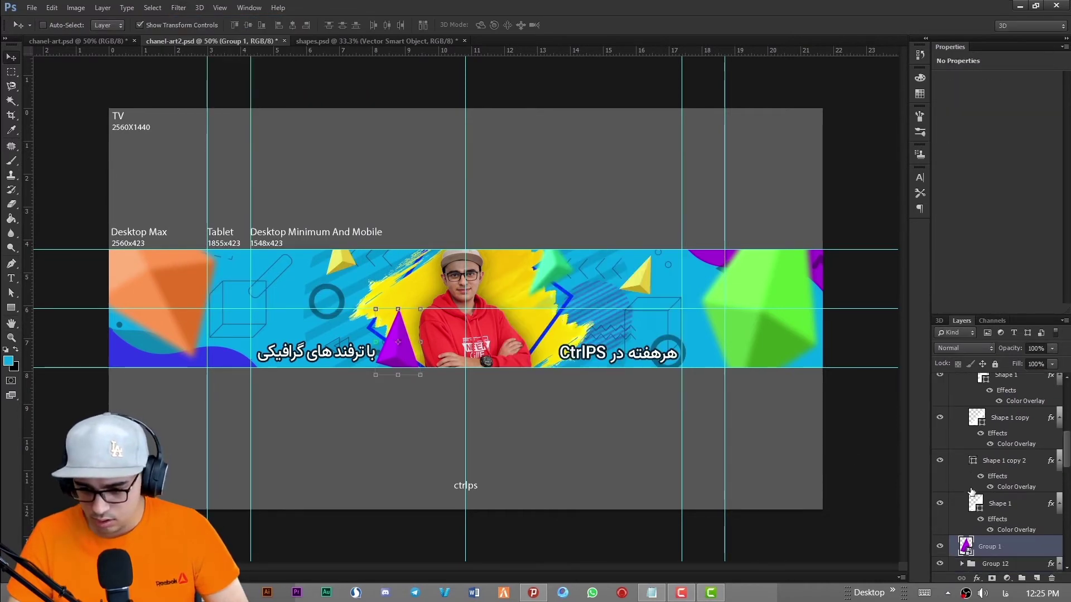
scroll(1012, 500, up, 2)
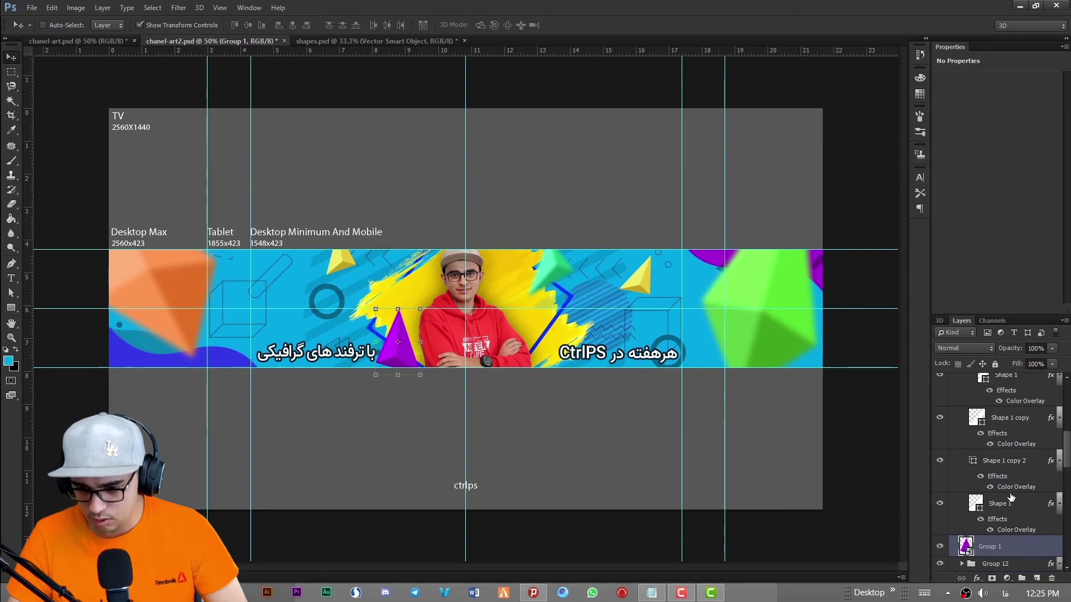
scroll(1012, 505, down, 3)
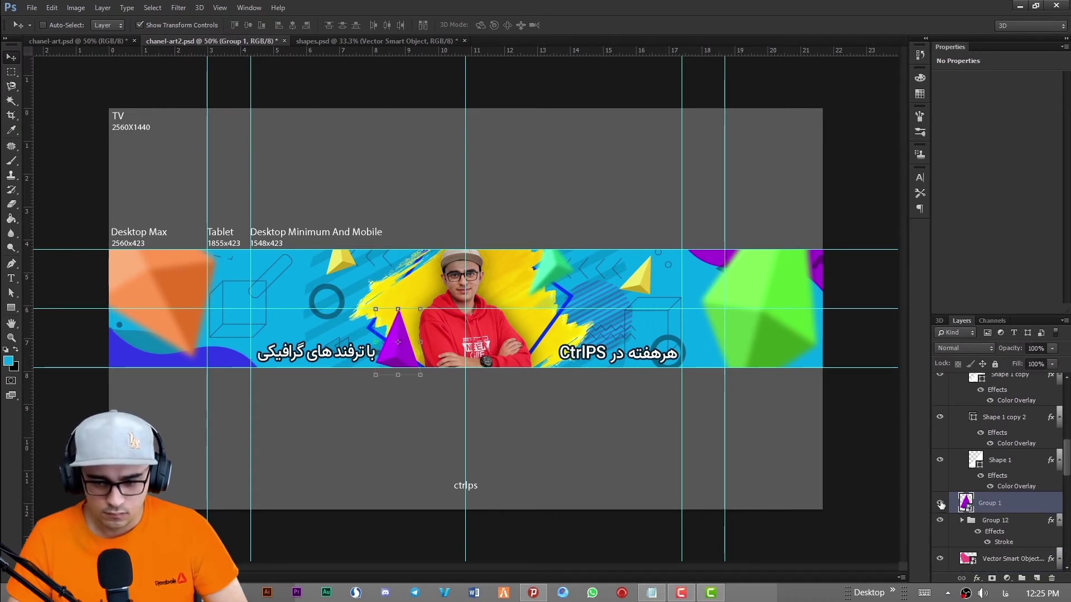
click(941, 504)
click(941, 504)
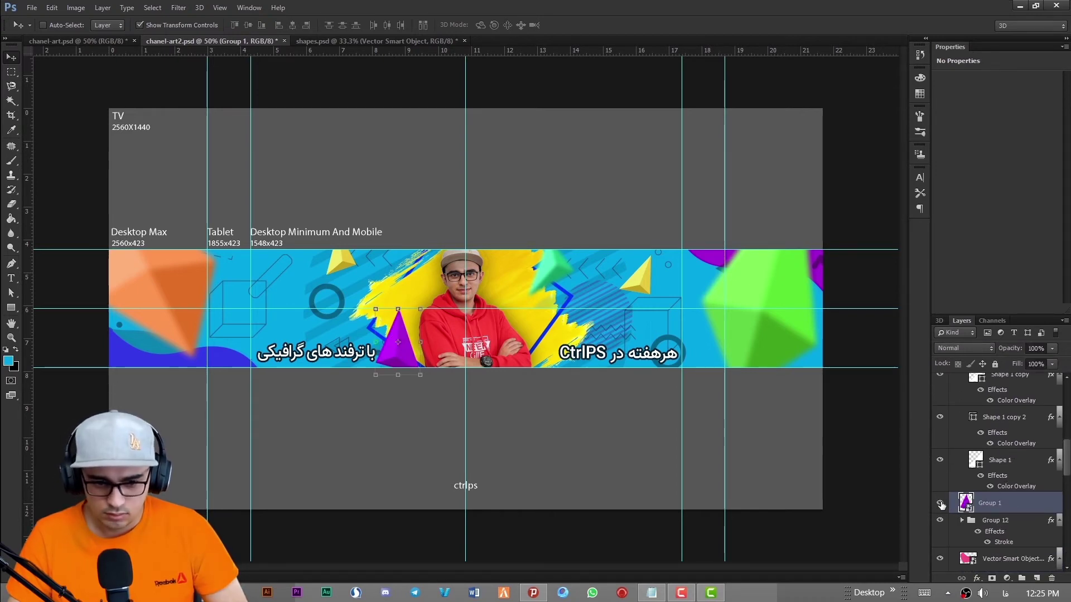
click(179, 7)
click(336, 103)
click(656, 263)
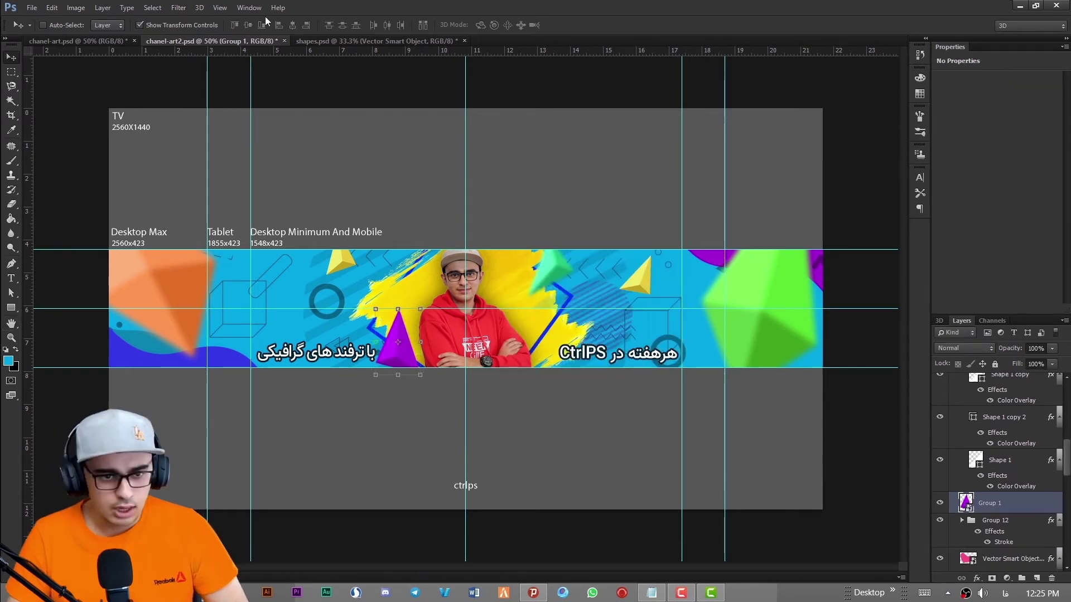
Step: Apply a Gaussian Blur to the purple pyramid, using a smaller radius for a lighter softening
click(179, 8)
click(207, 20)
drag(534, 413, 526, 414)
click(658, 266)
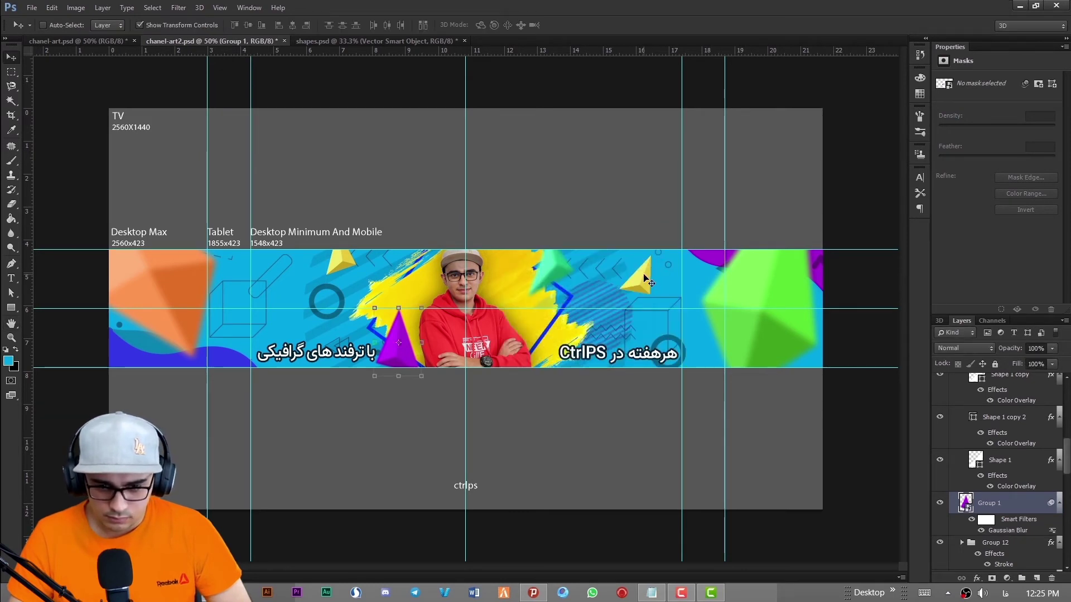
ctrl+click(647, 279)
scroll(974, 398, up, 3)
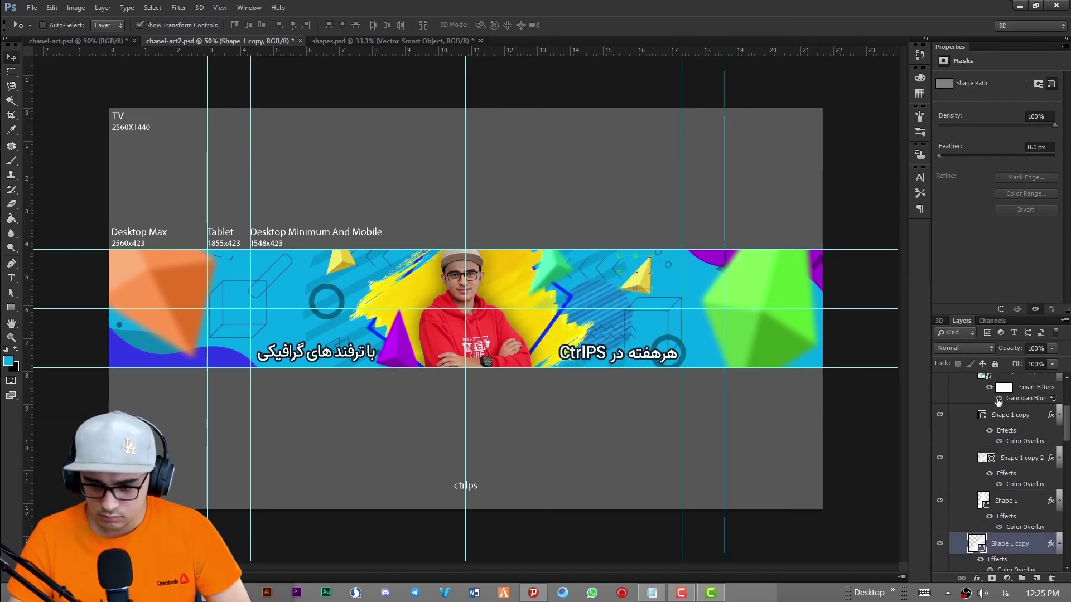
ctrl+click(665, 317)
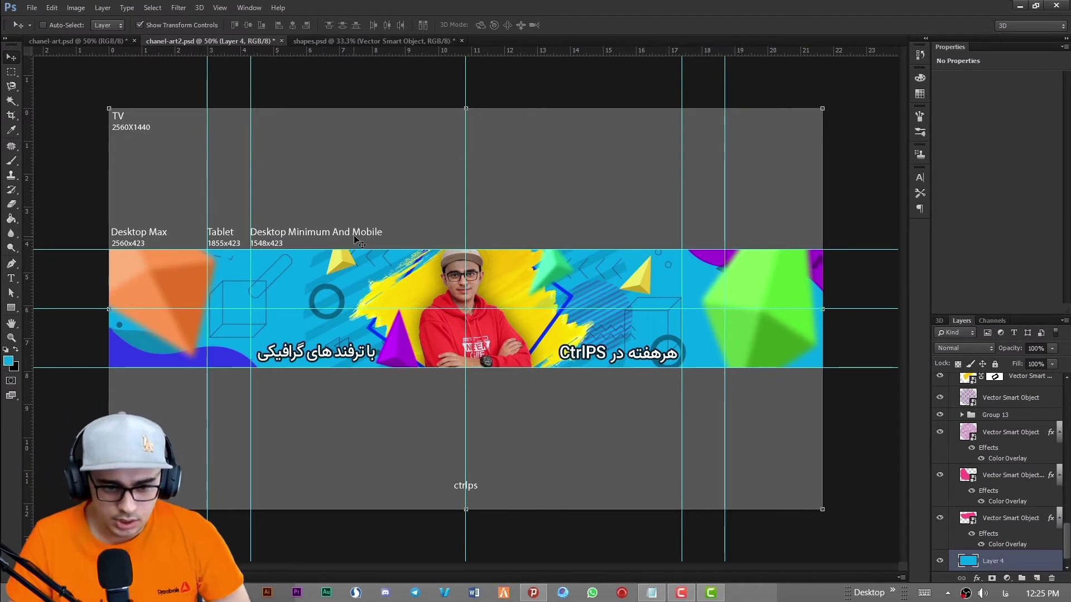
Step: Collapse Group 11 and toggle its visibility to compare the banner artwork with the template underneath
scroll(994, 448, up, 6)
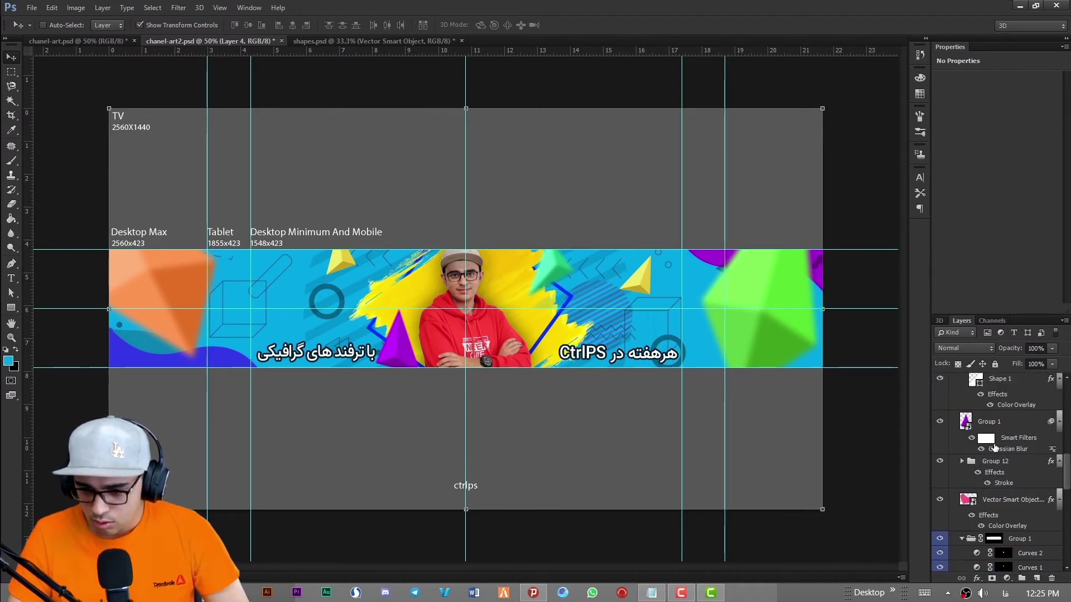
scroll(994, 448, up, 6)
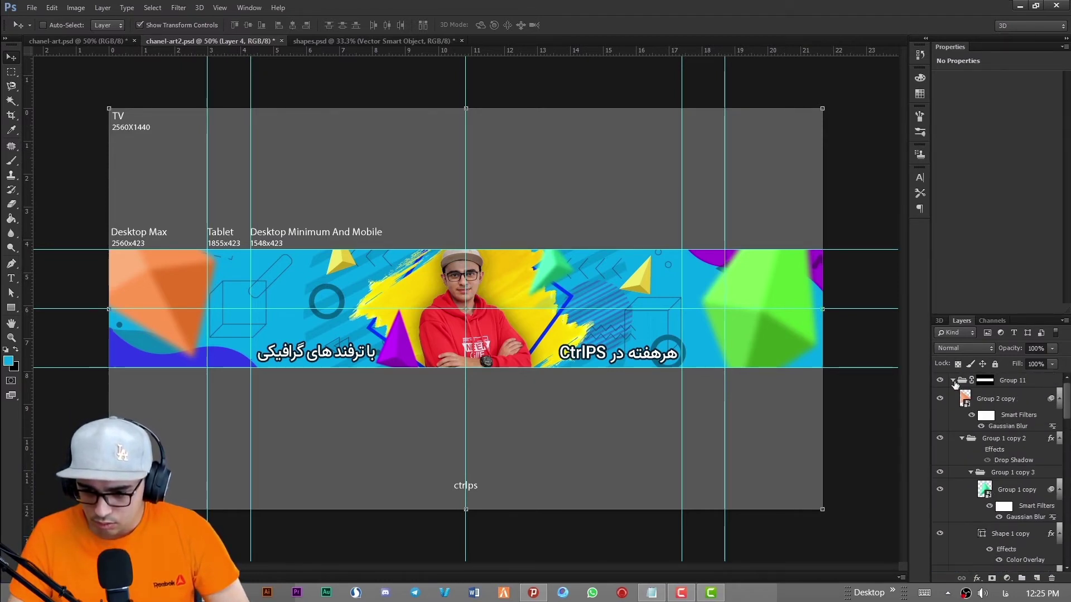
click(953, 381)
click(939, 381)
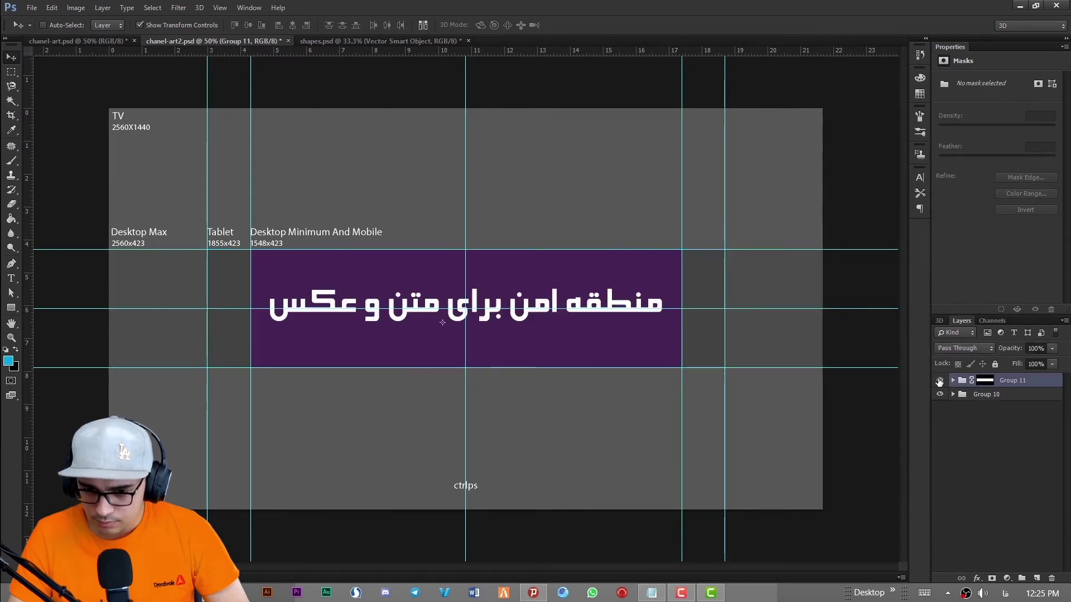
click(939, 380)
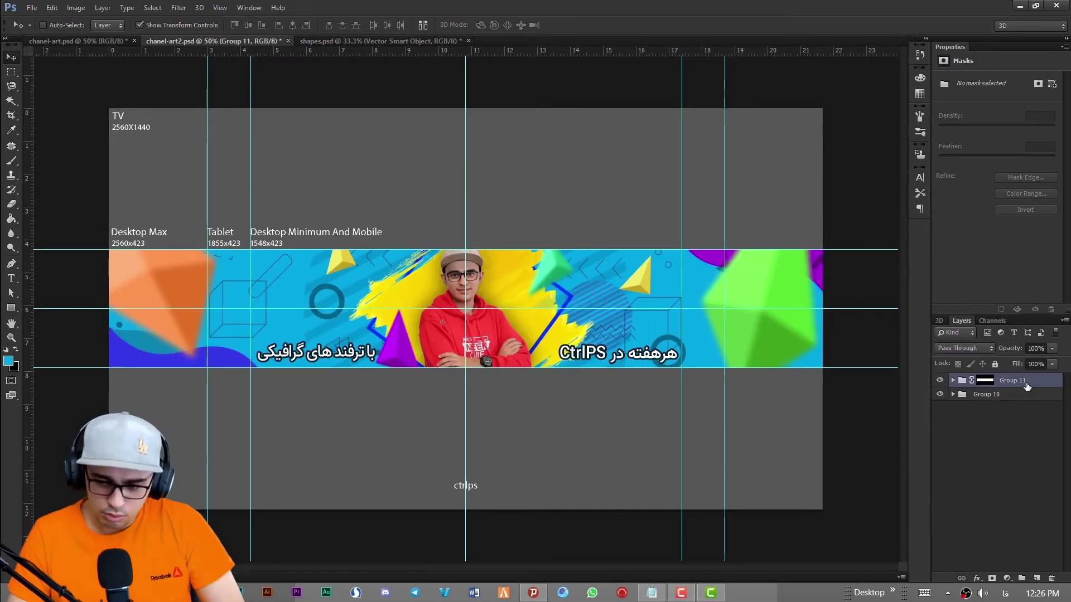
Step: Duplicate Group 11, then merge the original Group 11 with a new empty layer into one flattened layer
key(ctrl+j)
click(1011, 397)
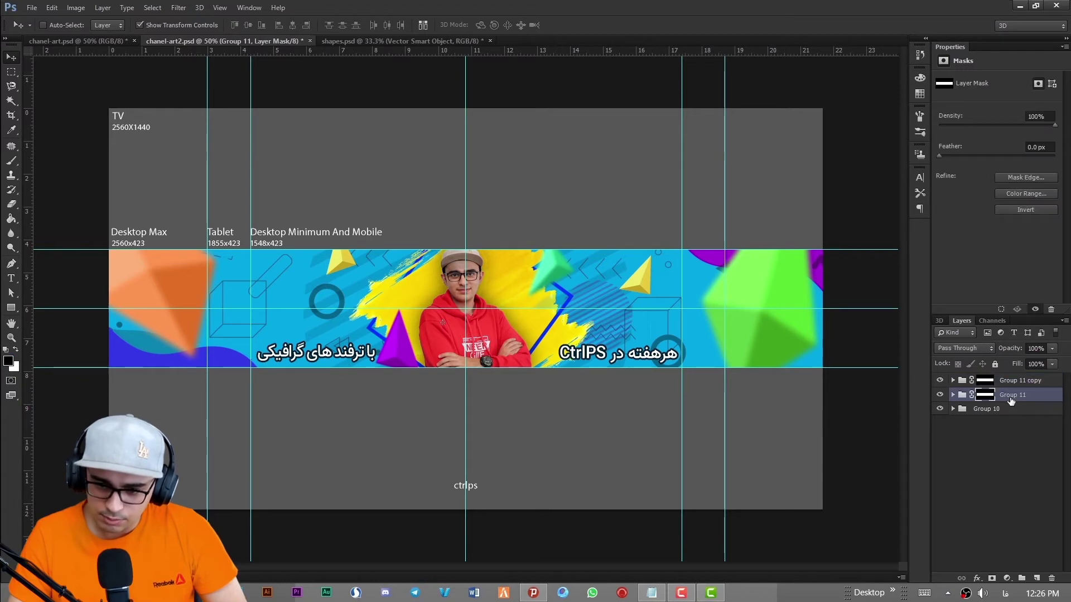
click(1038, 577)
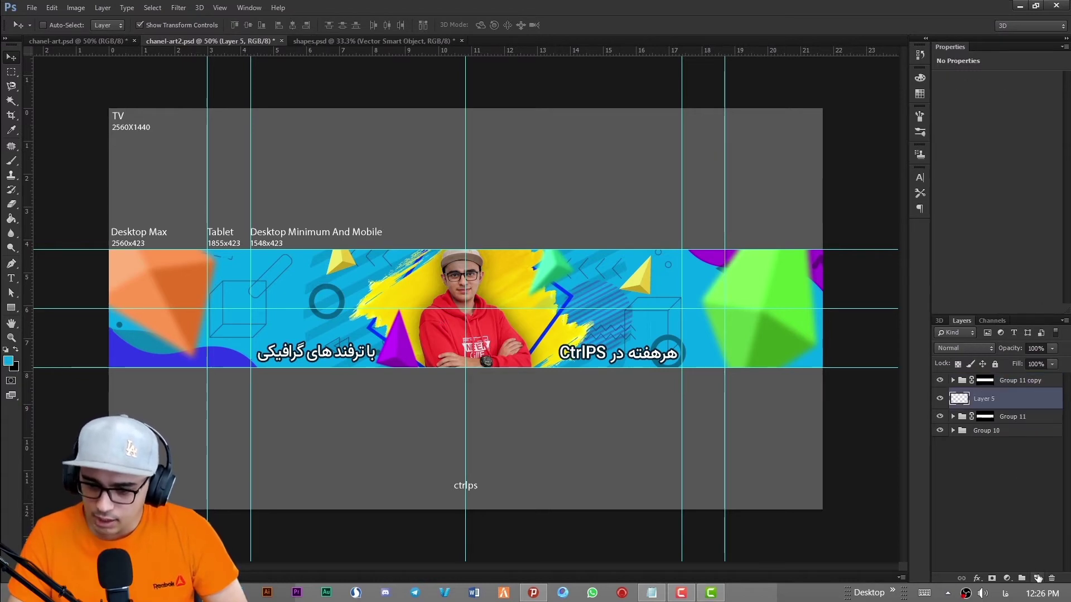
click(1007, 418)
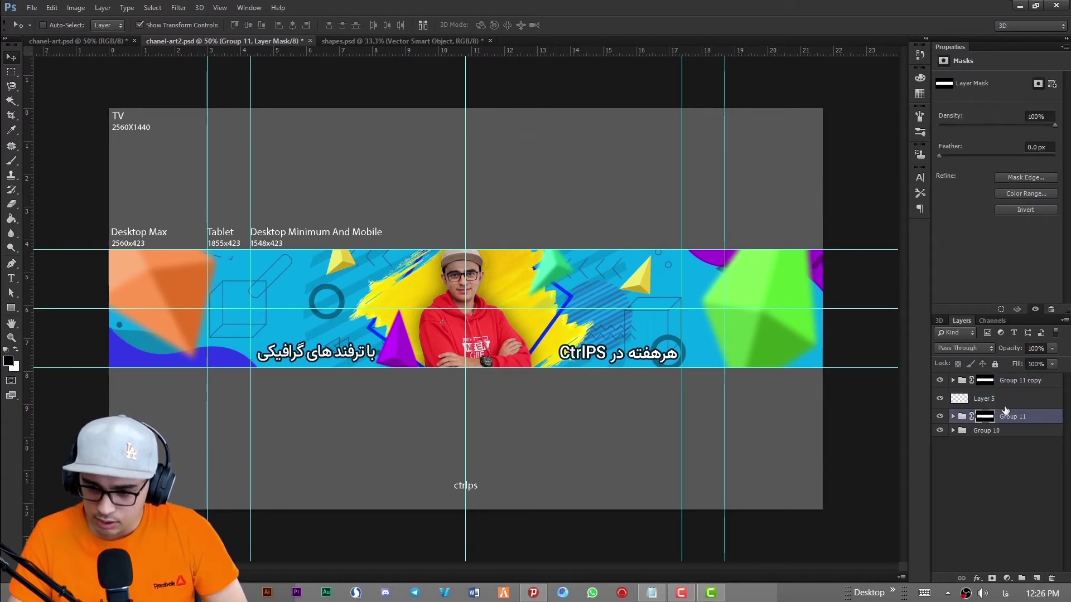
shift+click(1004, 401)
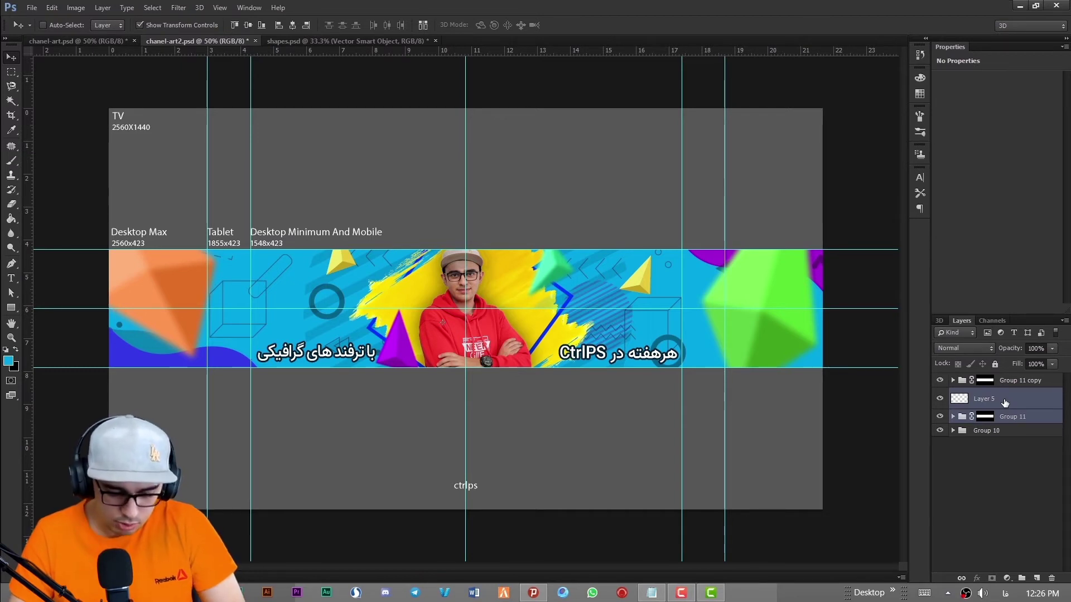
key(ctrl+e)
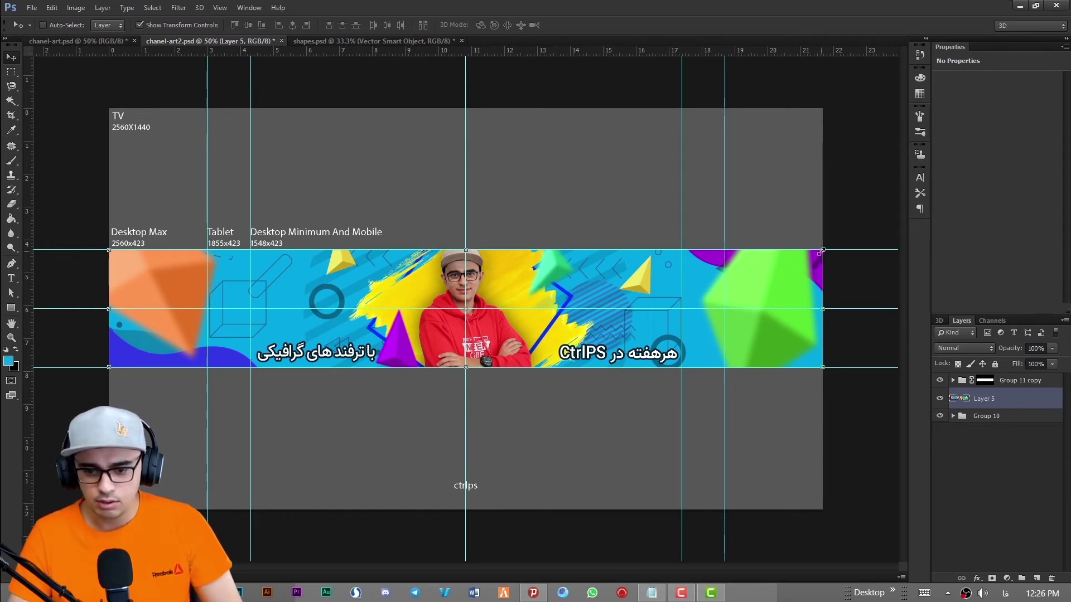
Step: Enlarge the merged banner layer from its centre until it covers the whole canvas behind the banner strip
scroll(815, 255, down, 3)
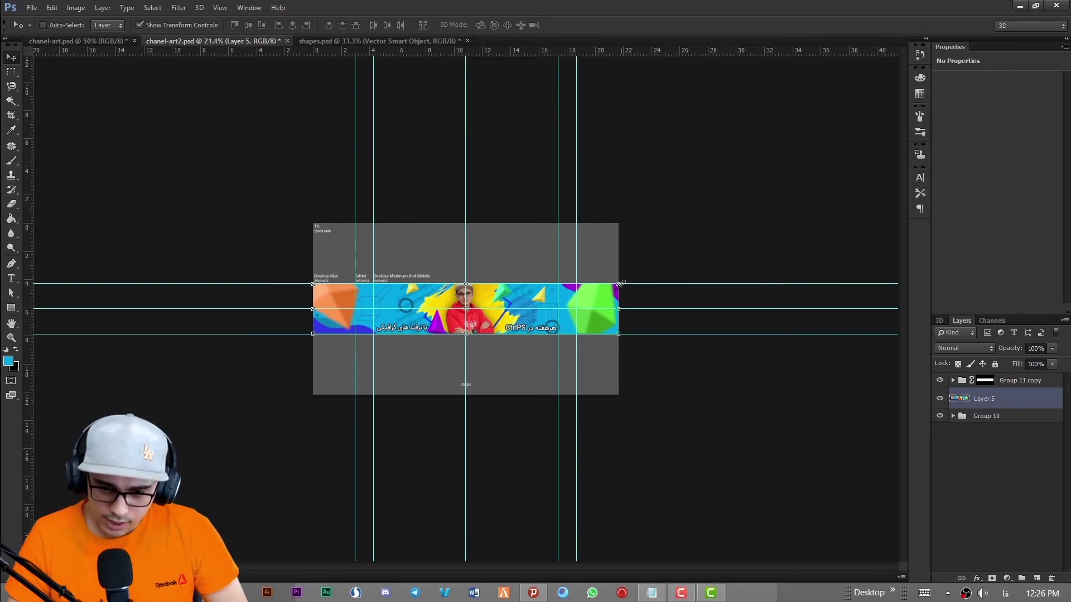
drag(619, 285, 1023, 215)
click(561, 25)
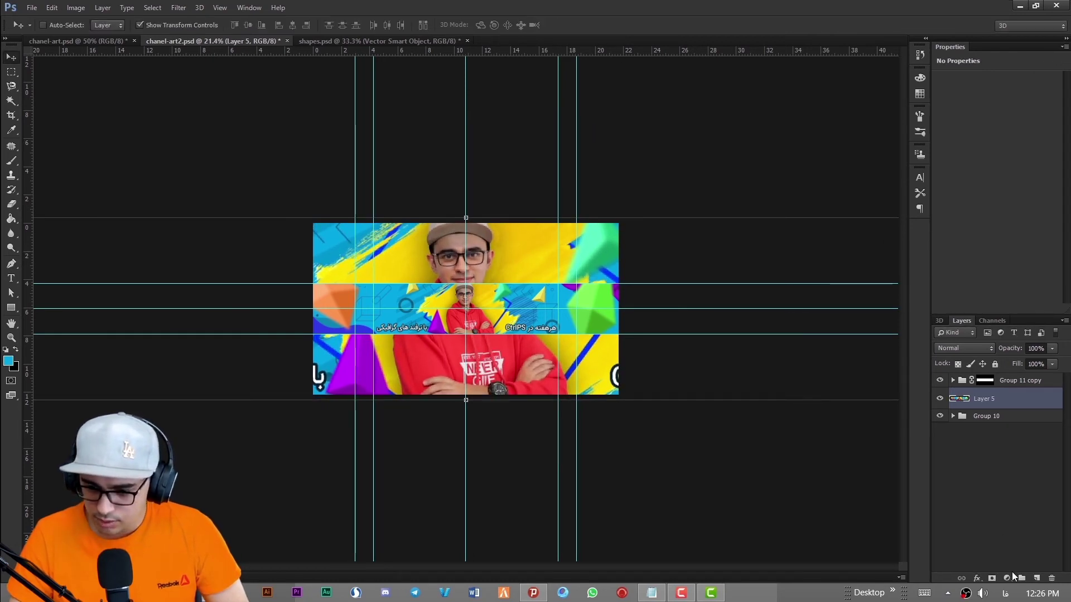
Step: Add a Black & White adjustment above the enlarged layer with Reds 9, Yellows 38, Cyans 31 and Blues -3
click(1008, 578)
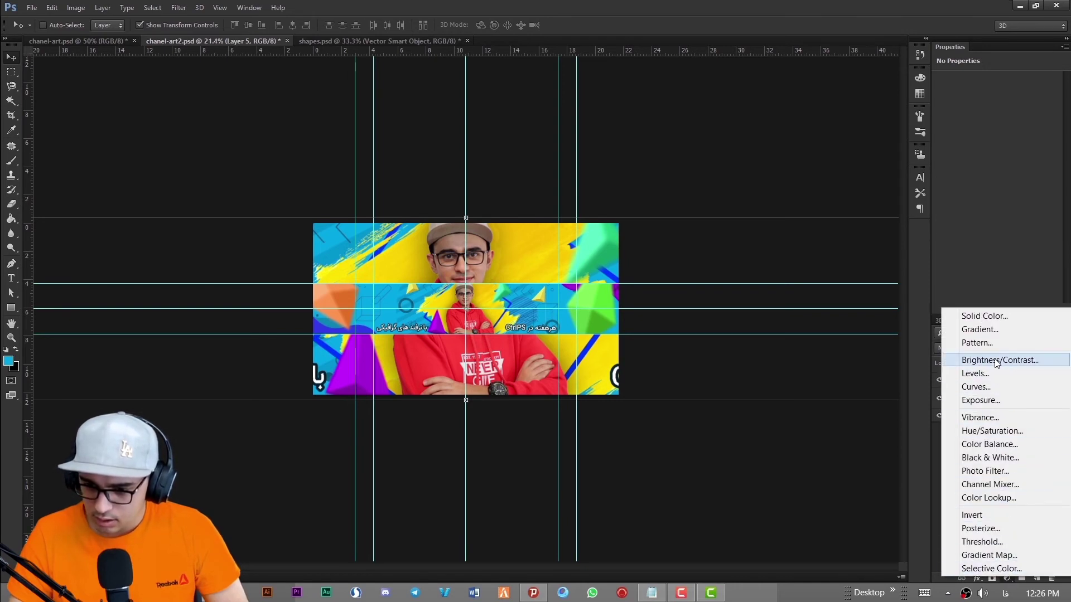
click(1003, 461)
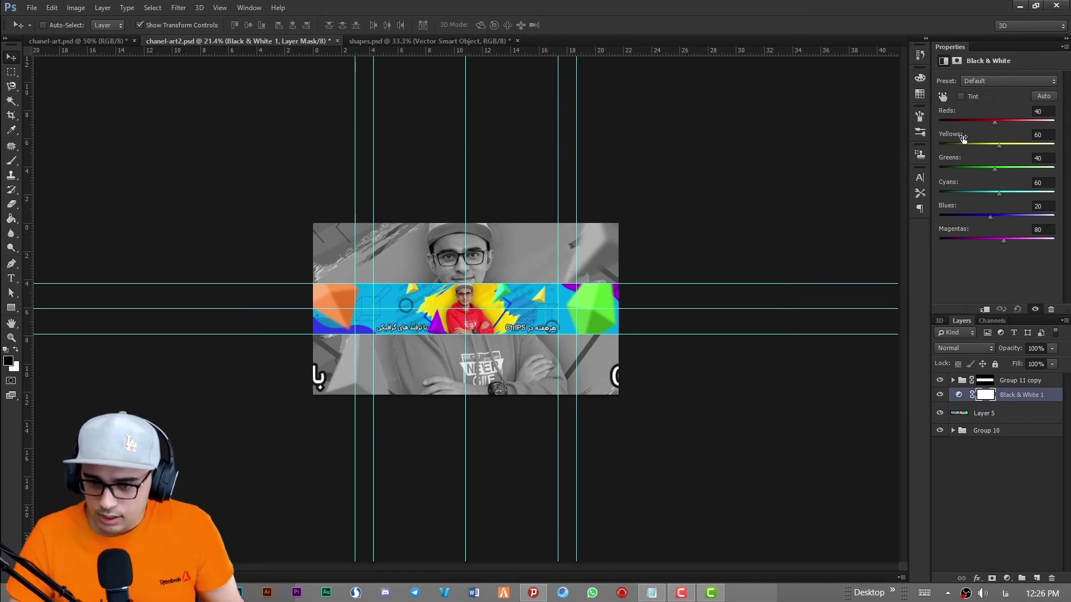
drag(992, 123, 986, 122)
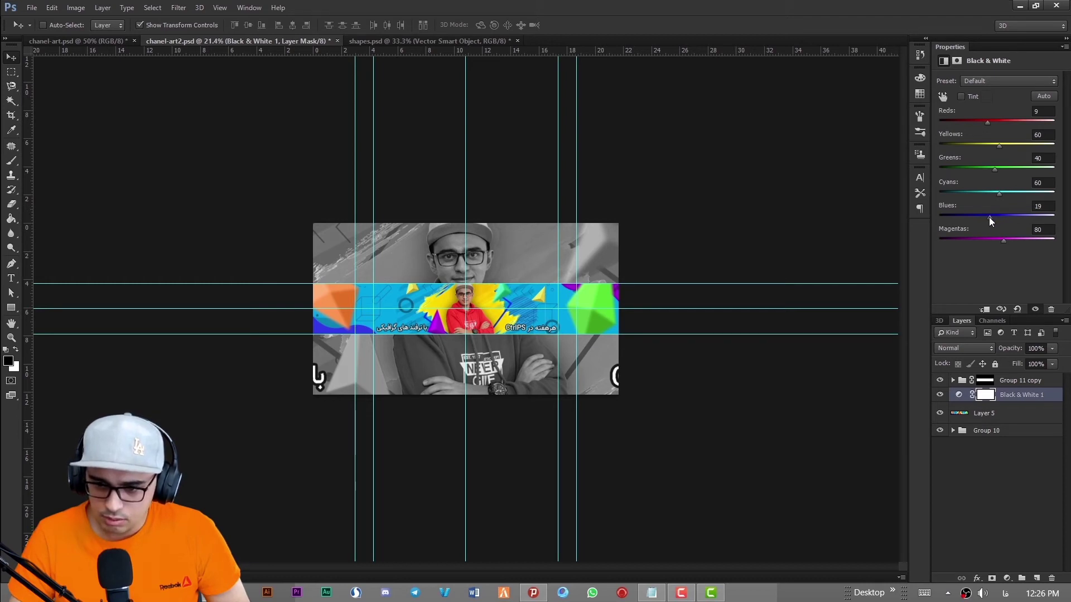
drag(989, 221, 991, 194)
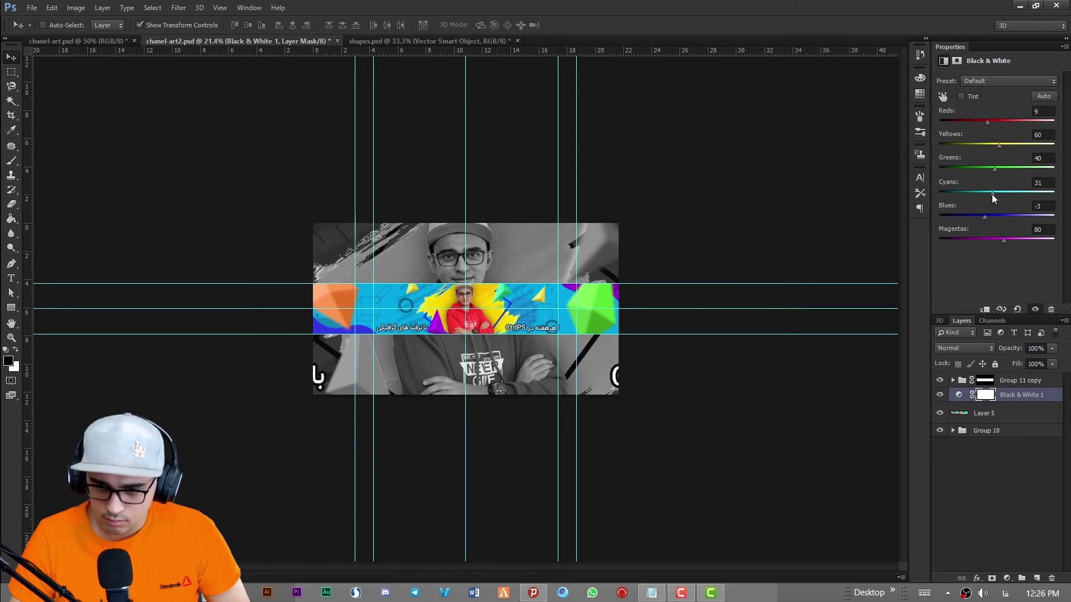
drag(998, 146, 994, 146)
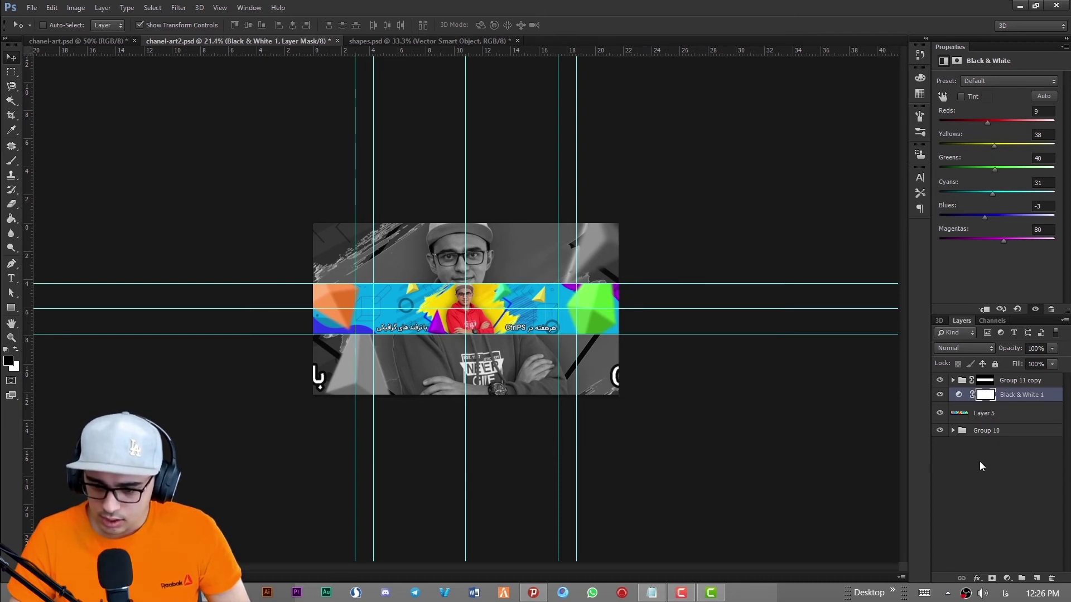
Step: Convert the enlarged banner copy, Layer 5, to a Smart Object
click(986, 414)
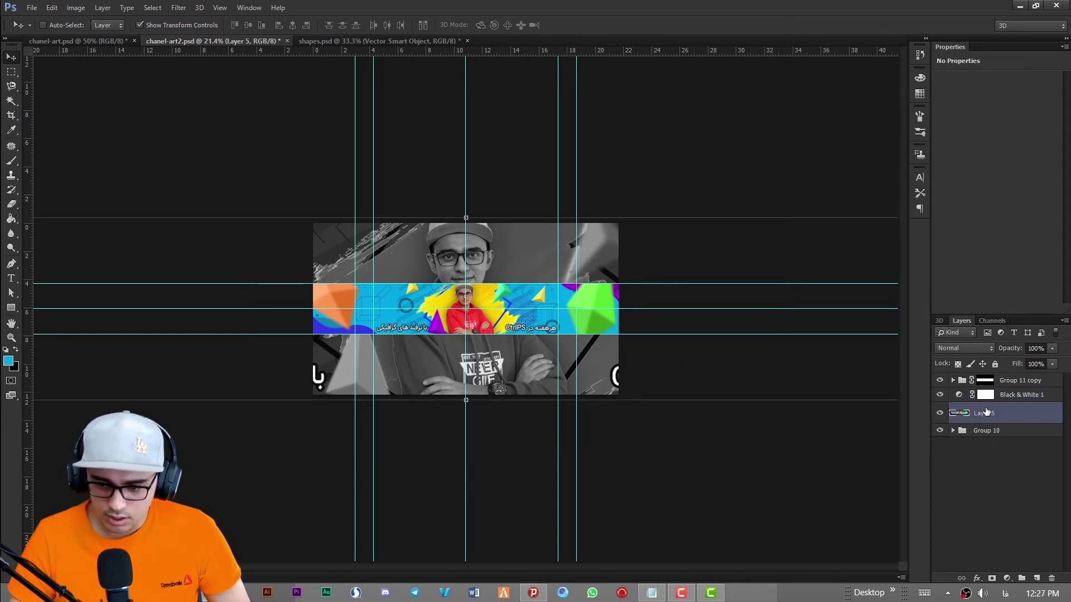
right_click(985, 413)
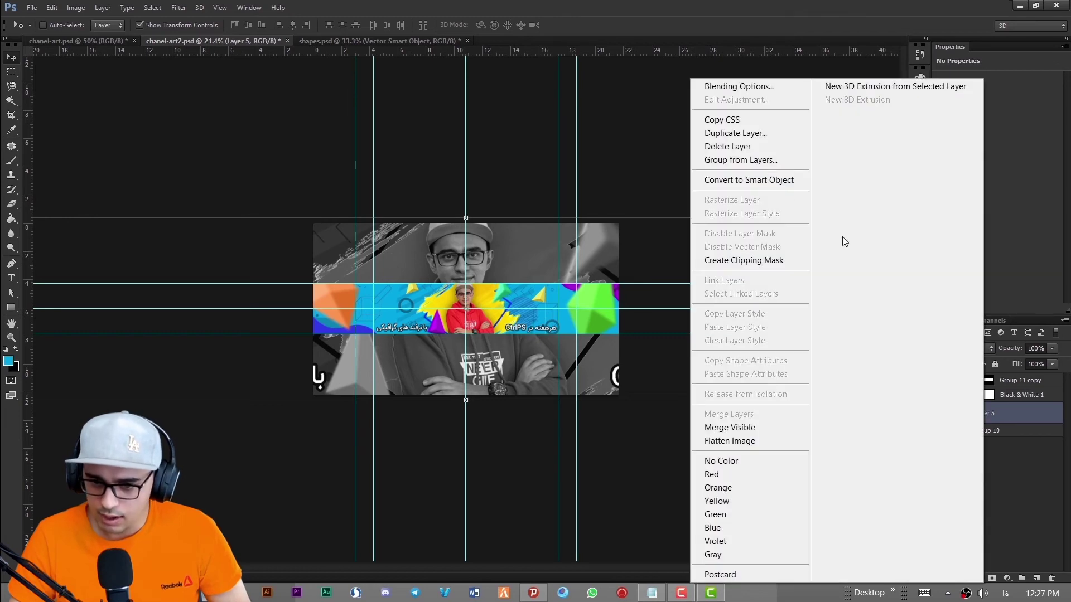
click(763, 181)
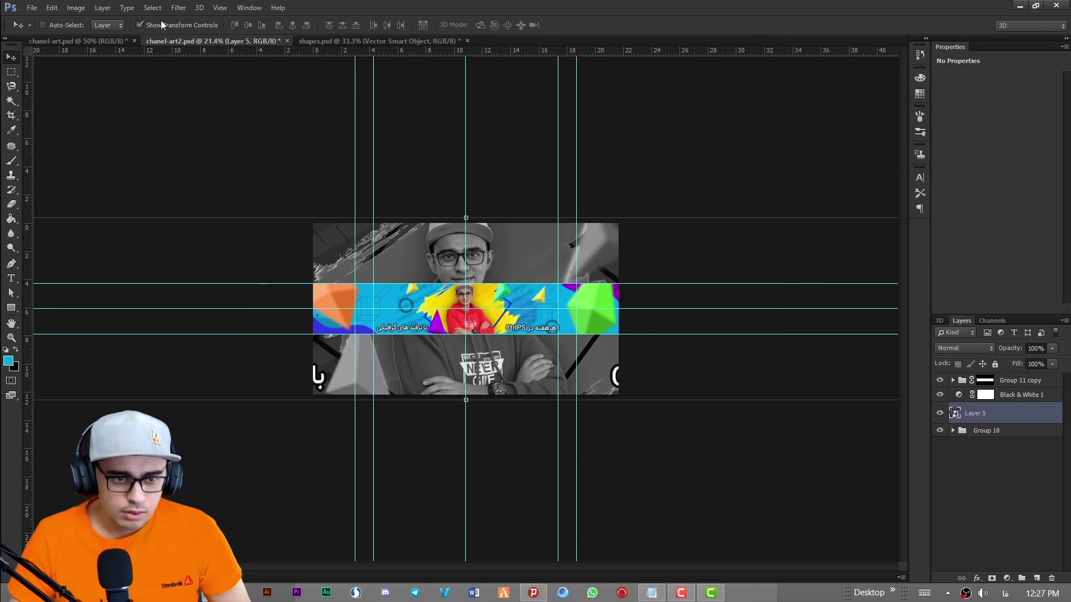
Step: Try a Gaussian Blur with a 9.4-pixel radius on the enlarged Layer 5
click(178, 7)
click(185, 23)
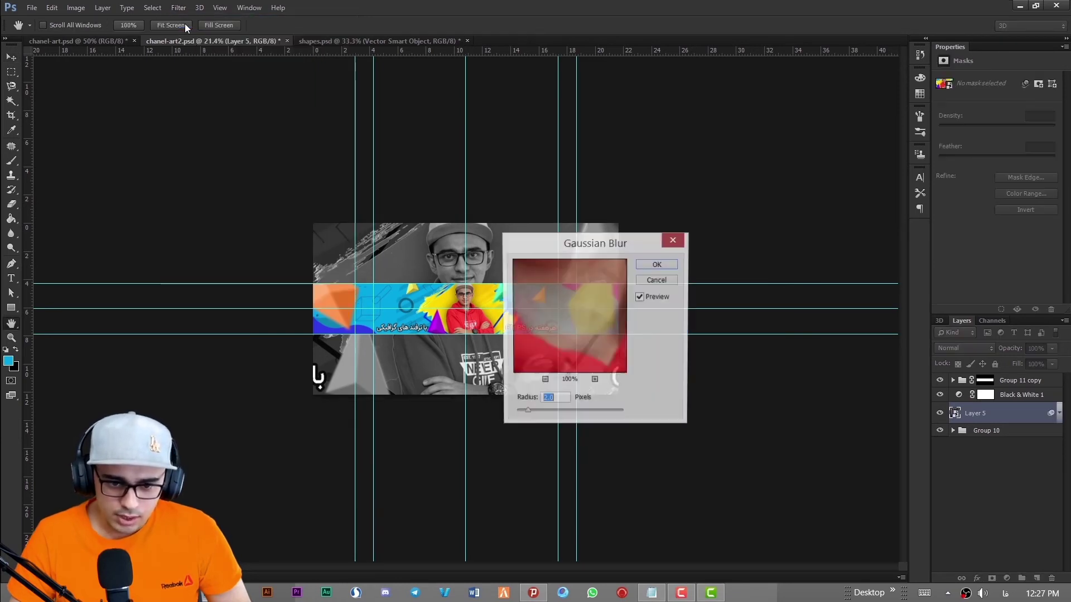
drag(543, 248, 691, 115)
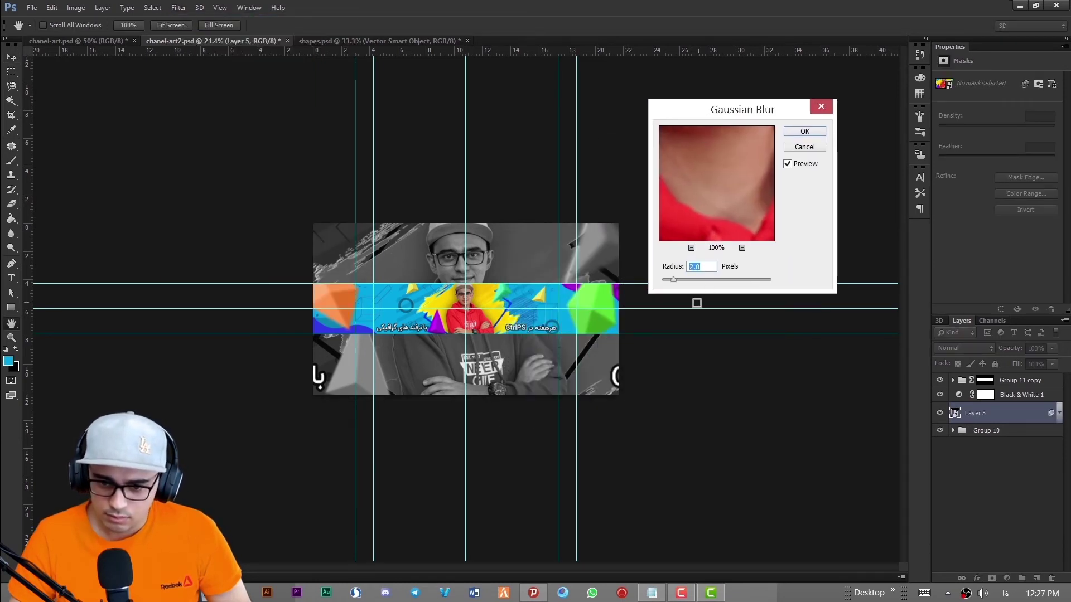
drag(678, 283, 709, 280)
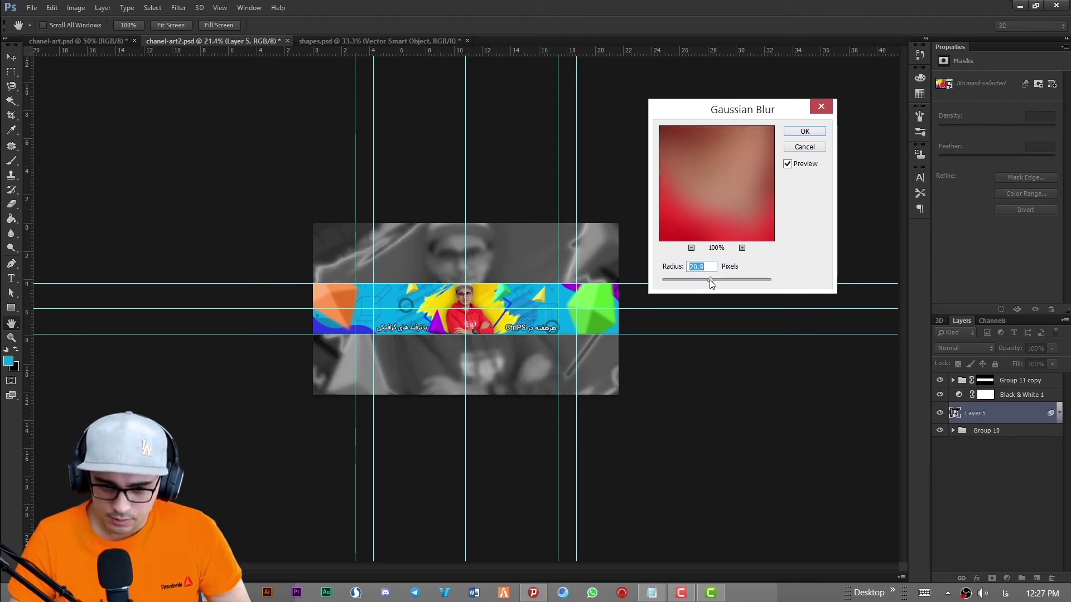
drag(710, 279, 704, 280)
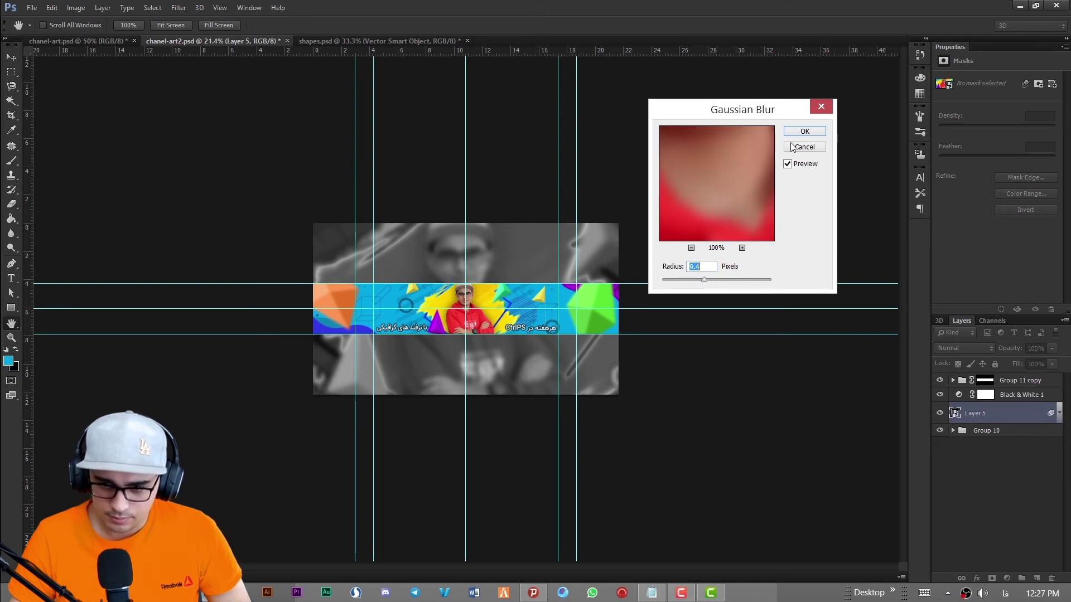
click(797, 133)
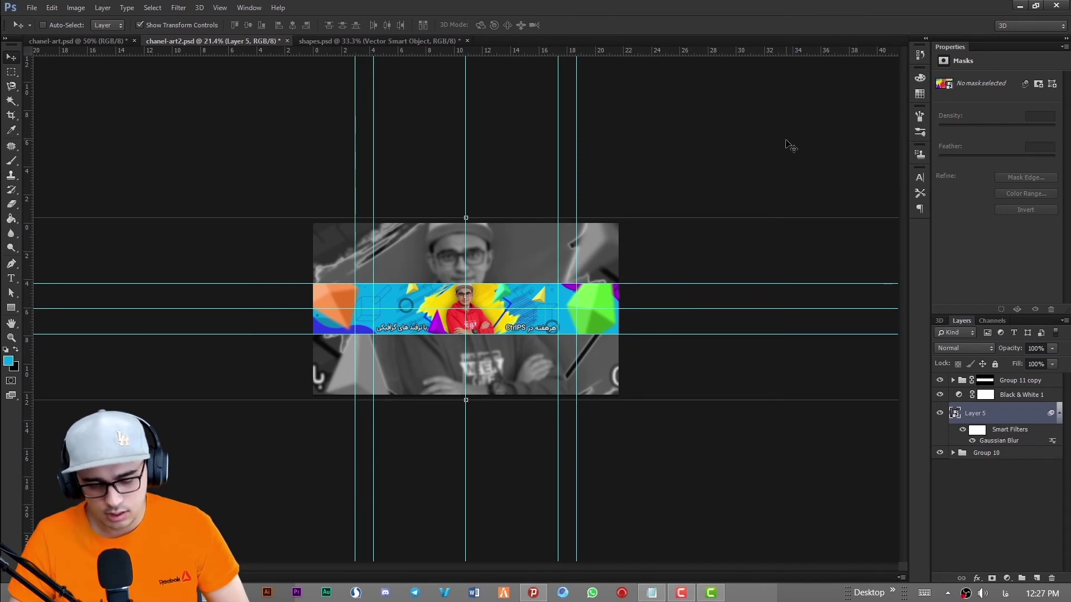
Step: Apply a Gaussian Blur with a radius of 16.8 pixels to the enlarged Layer 5 as a smart filter
click(179, 8)
click(195, 23)
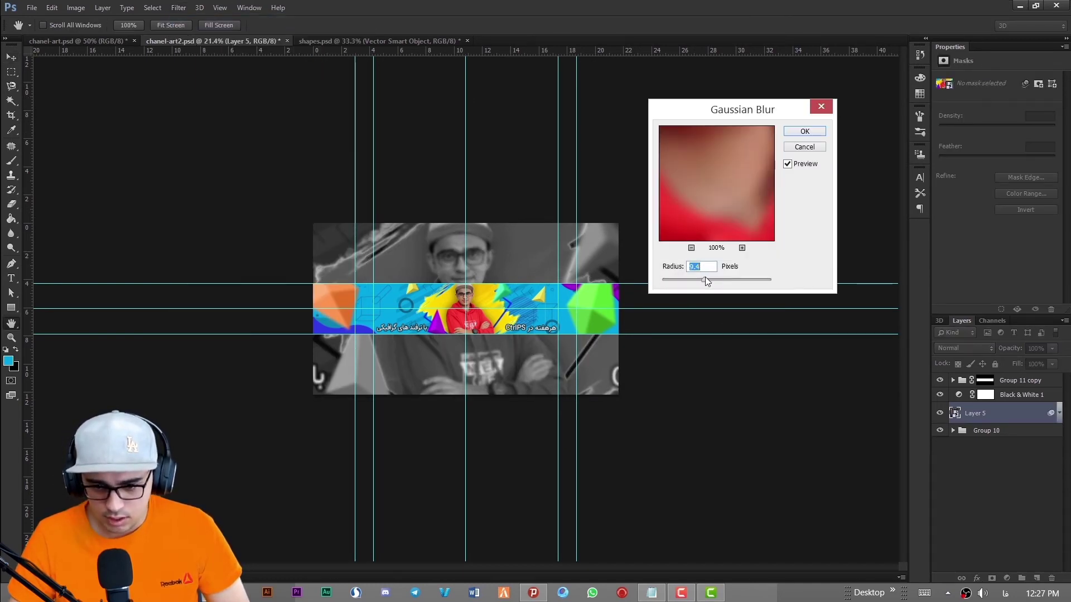
drag(705, 277, 708, 278)
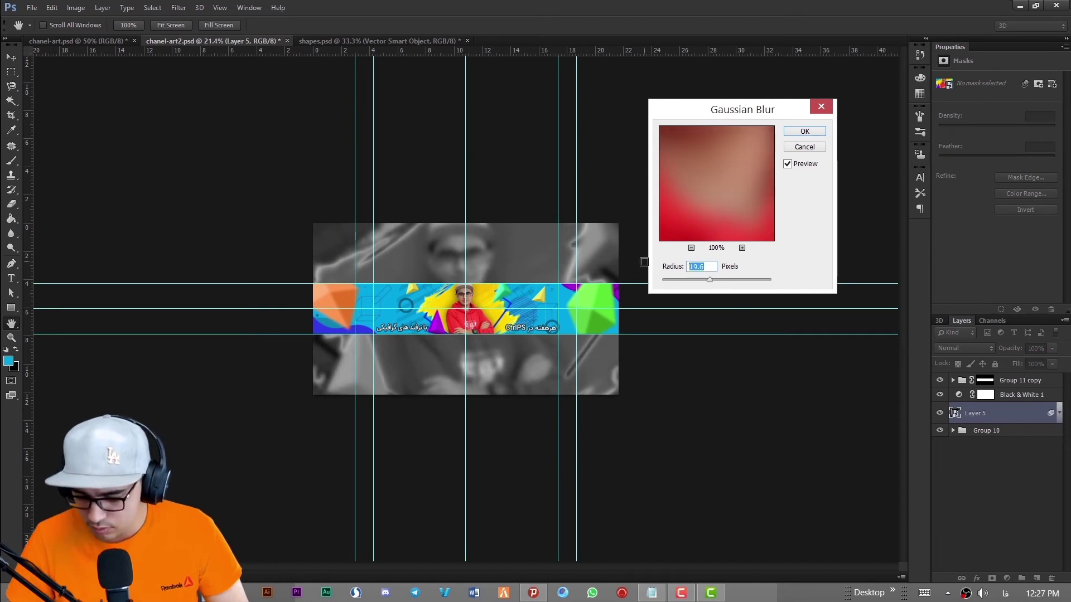
text(1)
text(5)
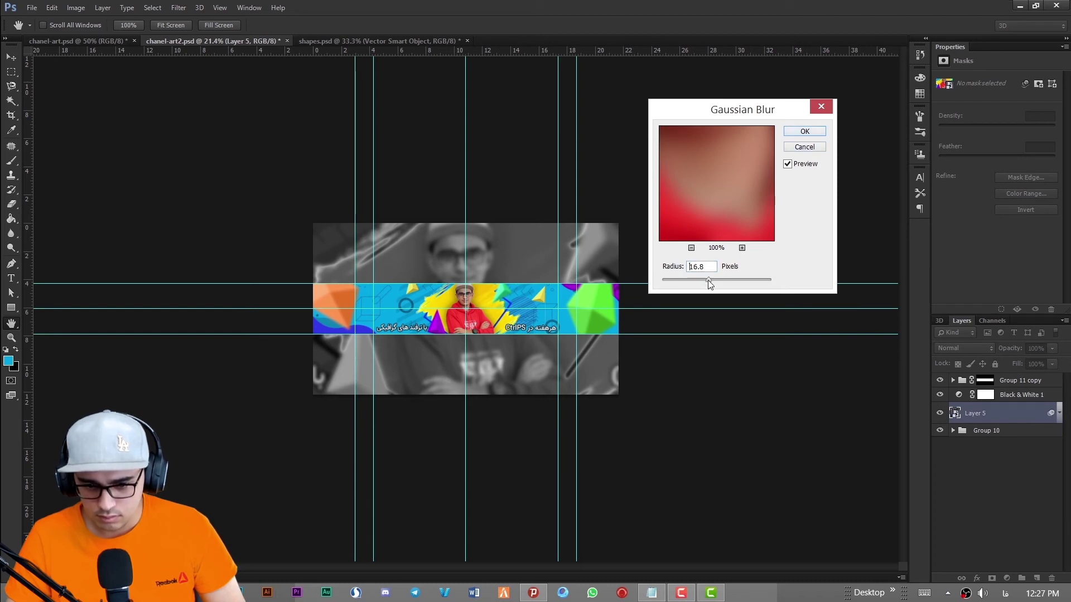
drag(706, 280, 708, 279)
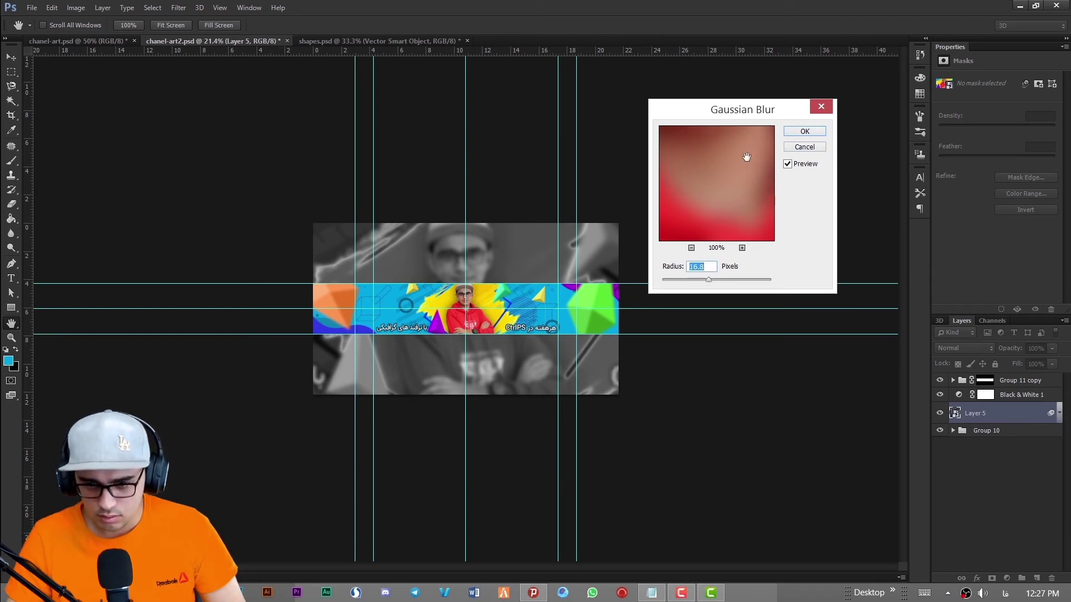
click(804, 132)
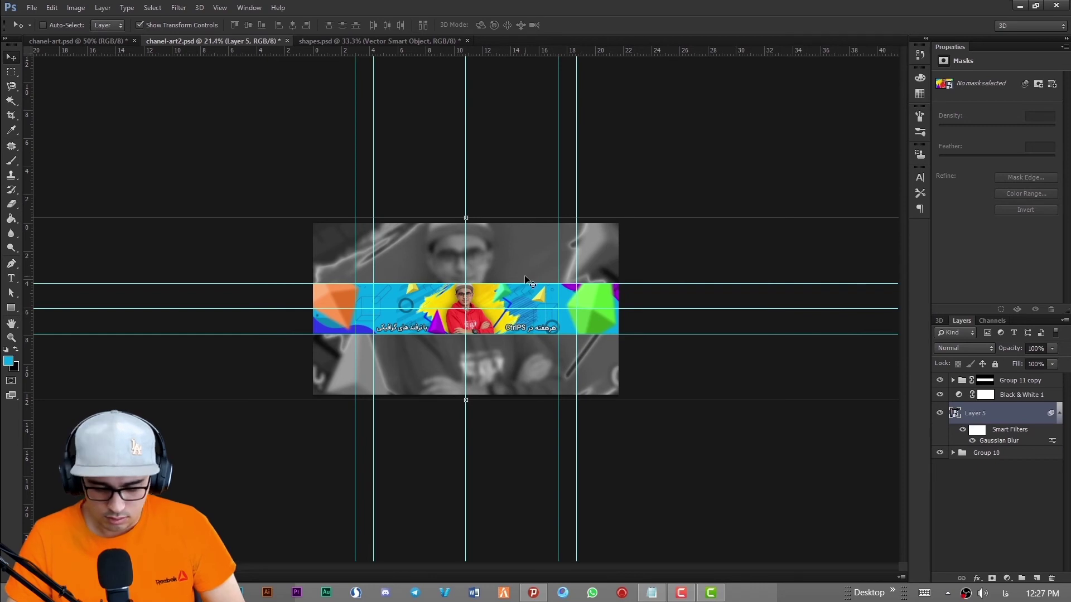
Step: Turn off the transform controls, fit the whole canvas in the window and hide the guides
scroll(490, 310, up, 3)
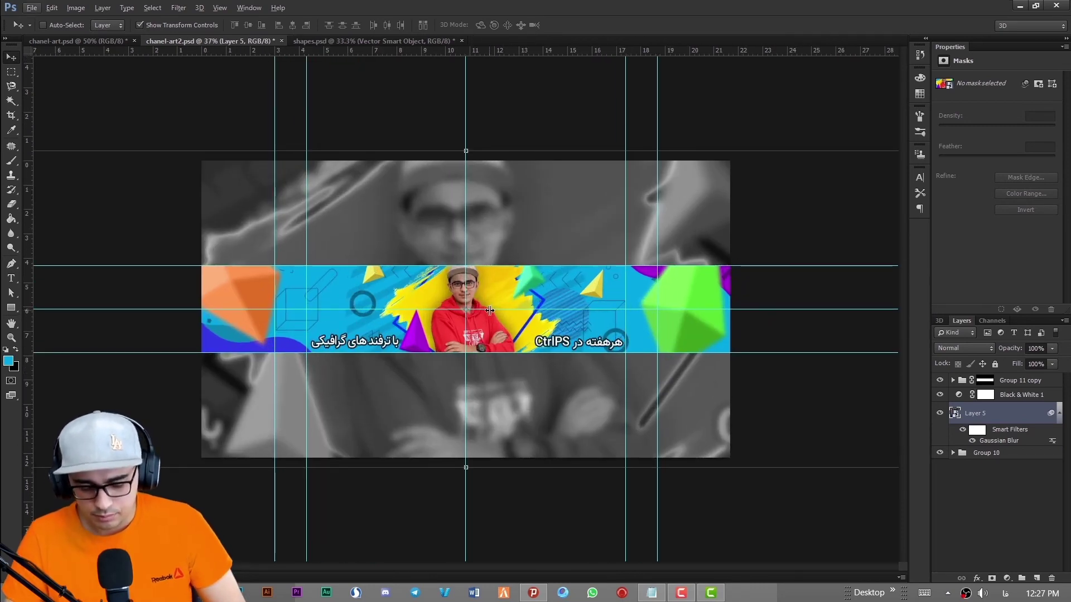
scroll(490, 310, down, 3)
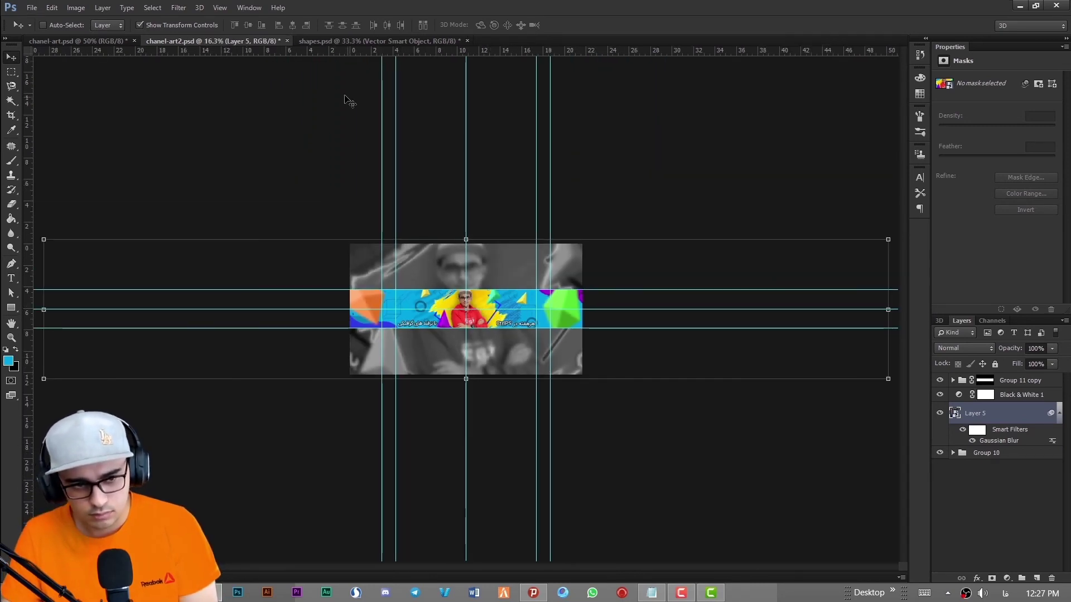
click(141, 25)
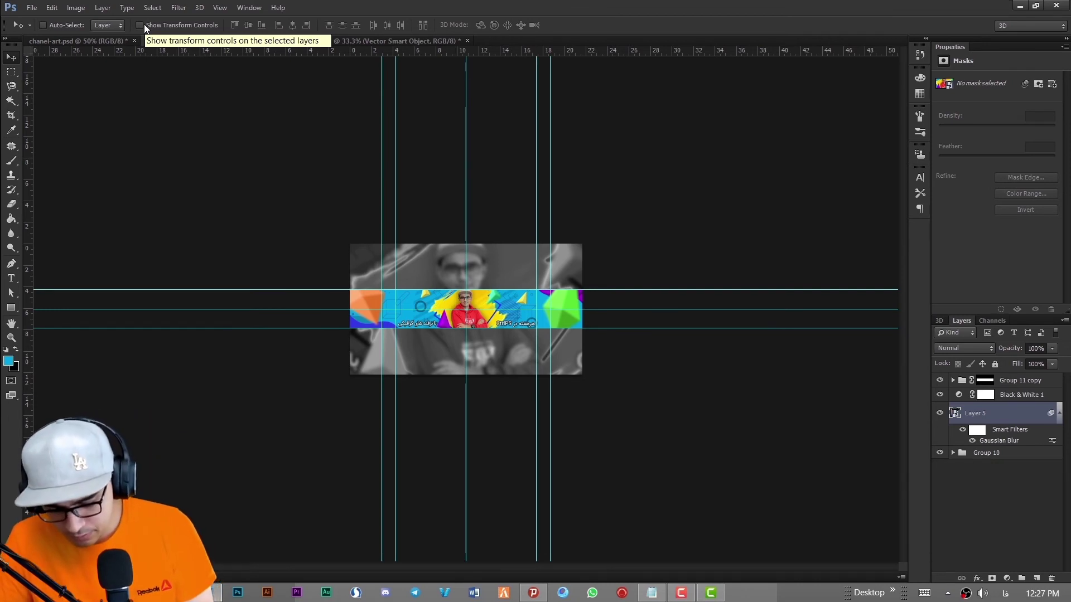
key(ctrl+0)
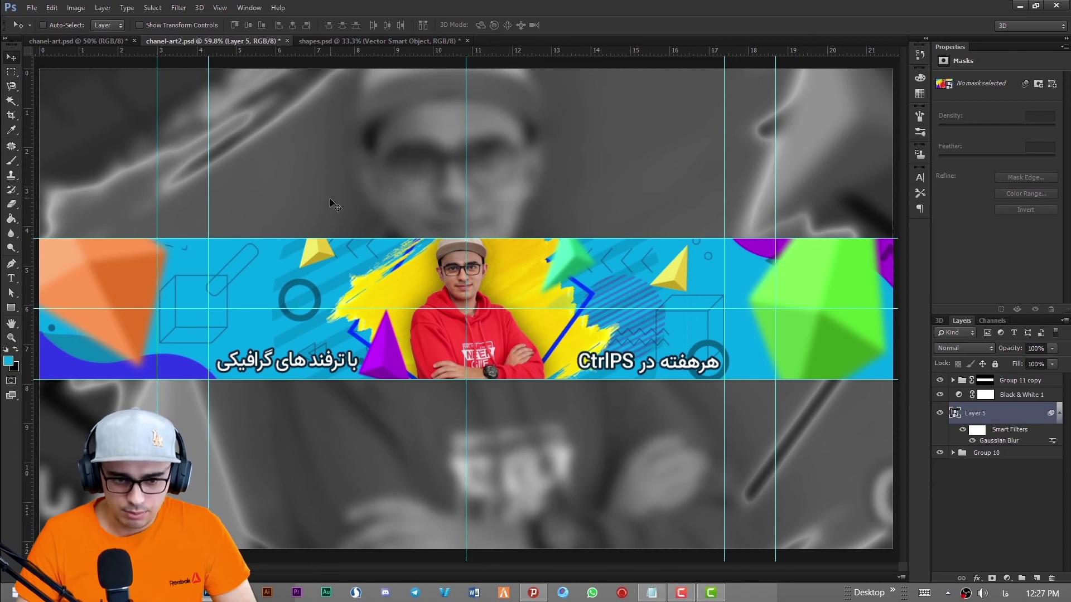
key(ctrl+semicolon)
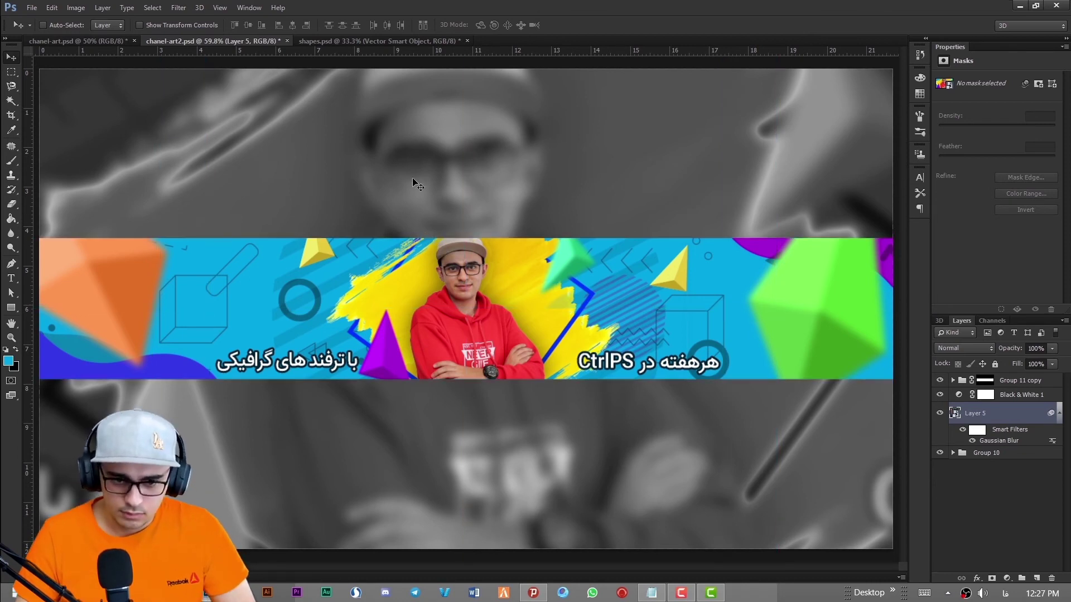
Step: Start a text layer on the grey background above the banner strip and set its font to Burbank Big
click(11, 278)
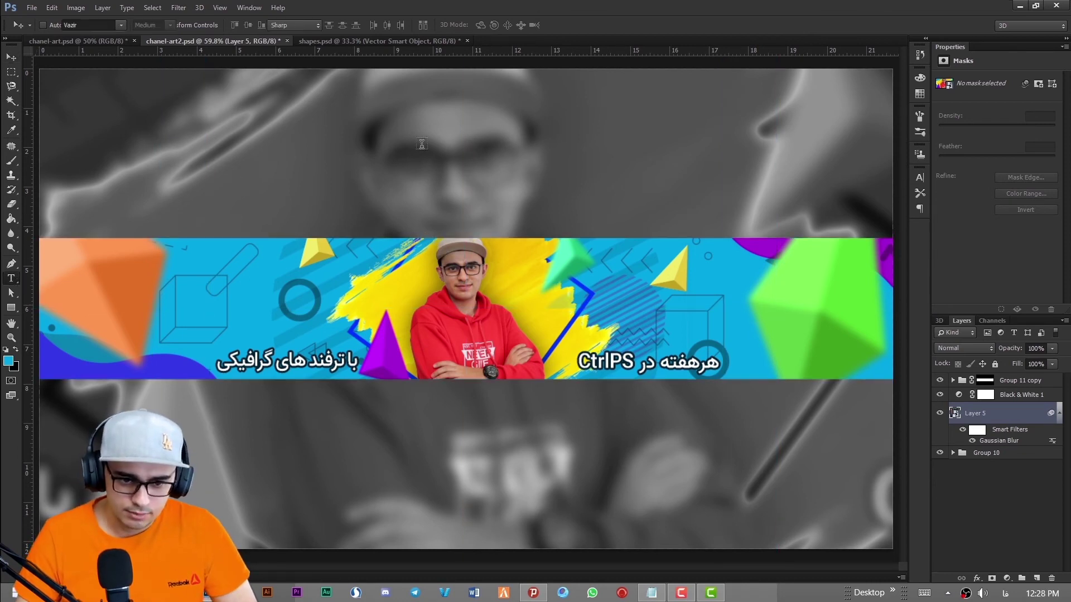
click(438, 167)
click(84, 25)
text(Burbank Big C...)
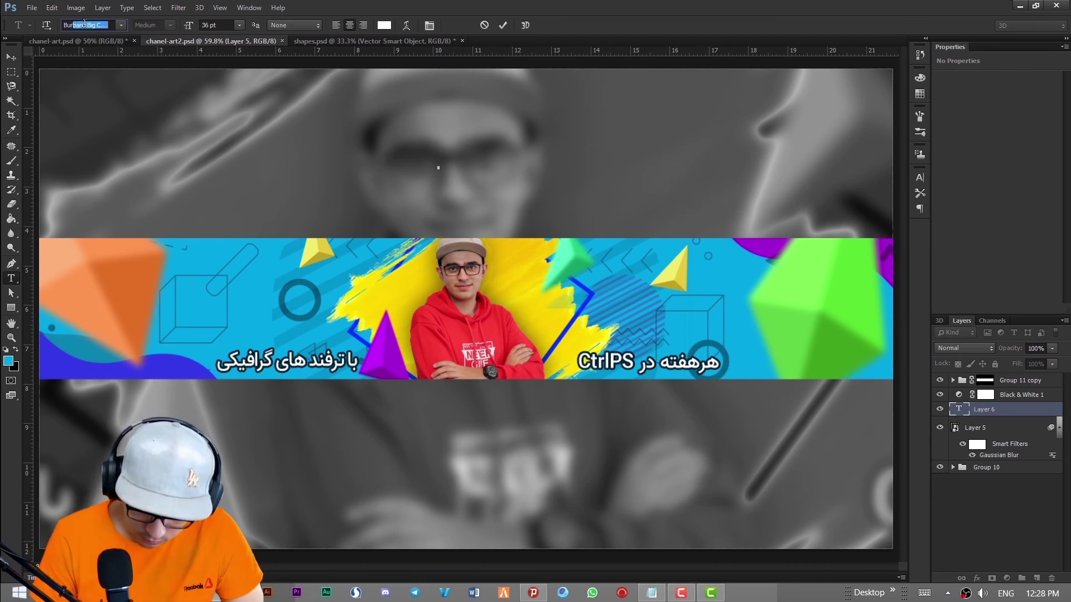
key(Return)
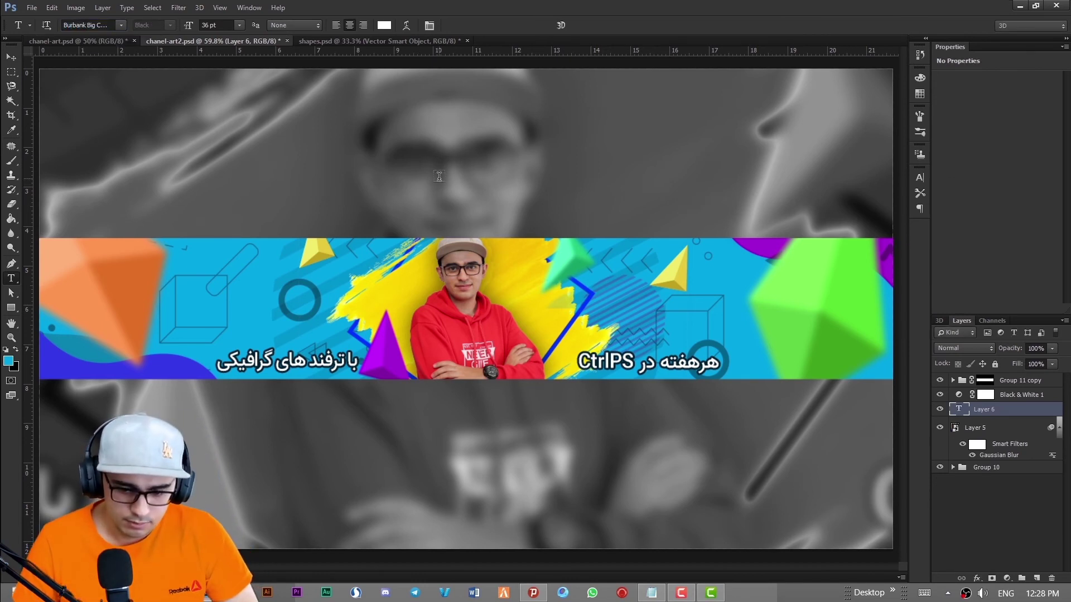
Step: Add the white text "THANK YOU FOR YOUR LOOK" above the banner strip and move it roughly to the canvas centre line
click(443, 175)
text(tha)
key(BackSpace)
key(BackSpace)
key(BackSpace)
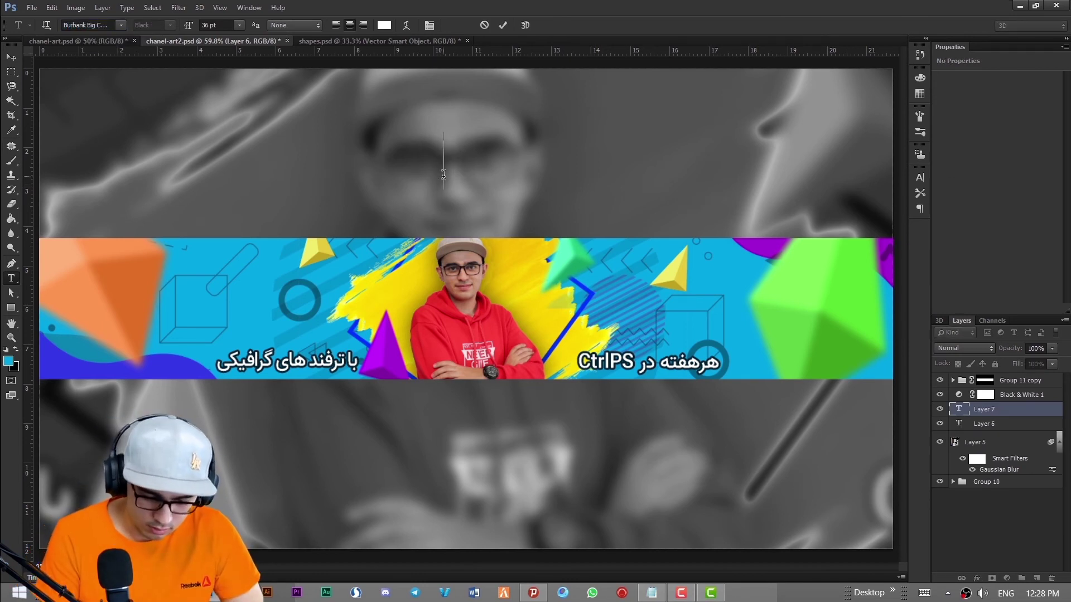
text(THANK YOU FOR)
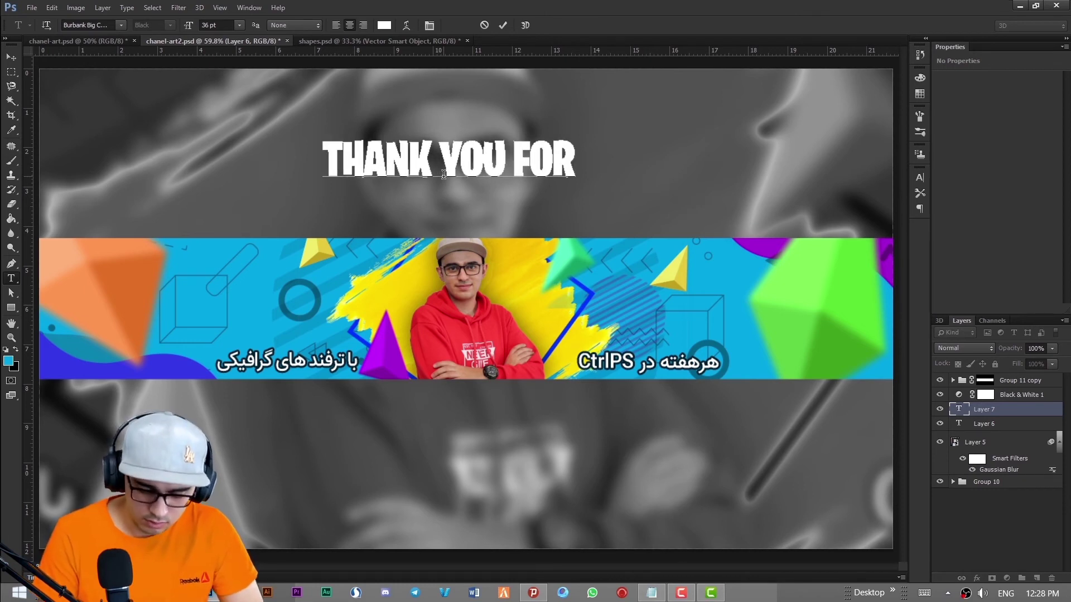
text( YOUR LOOG)
key(BackSpace)
text(K)
key(ctrl+Return)
key(v)
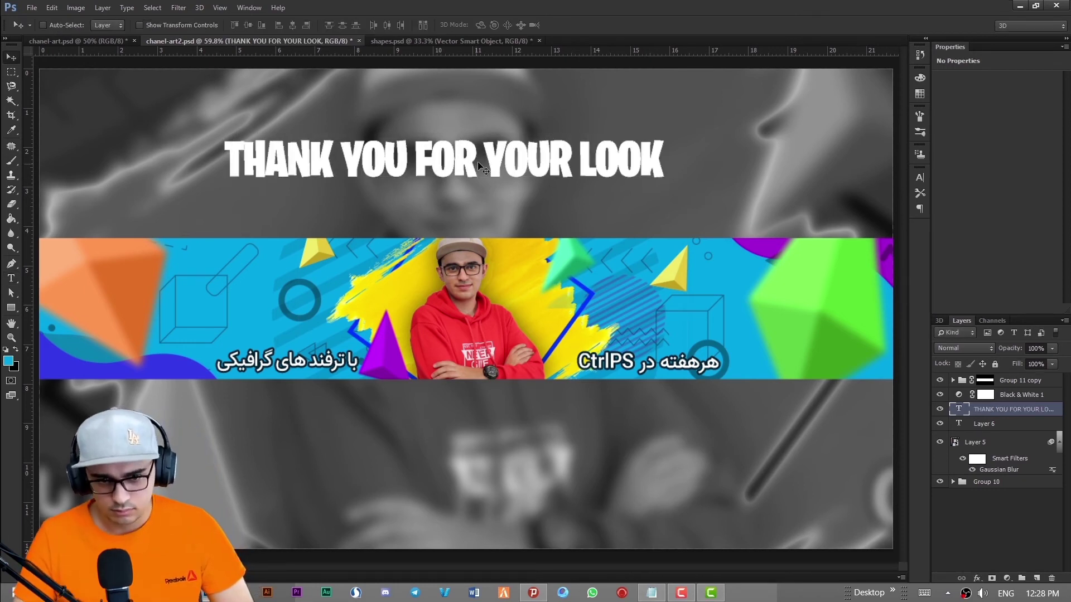
drag(483, 160, 500, 174)
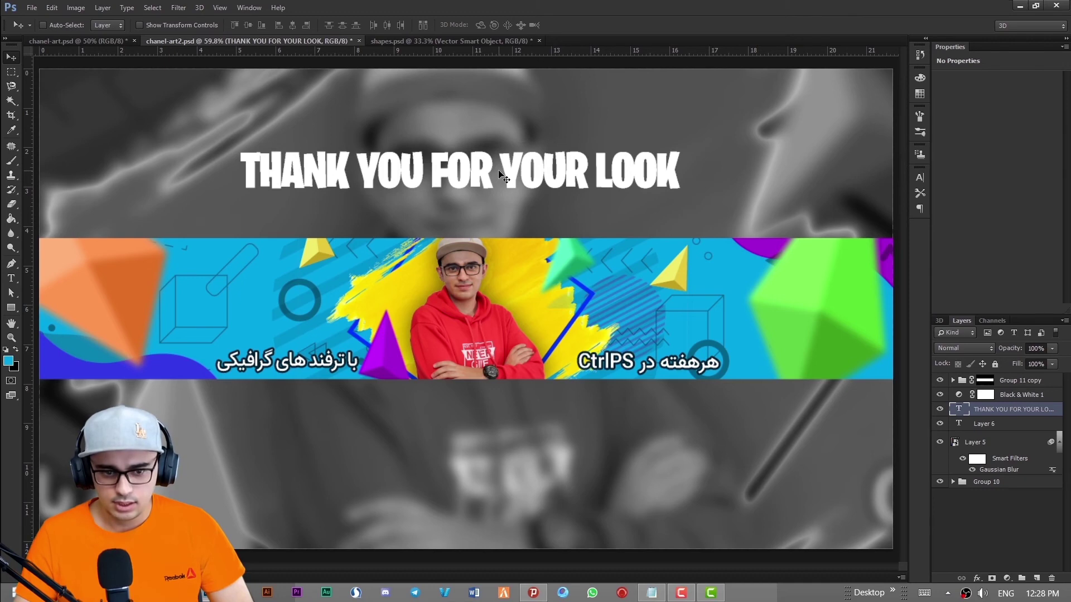